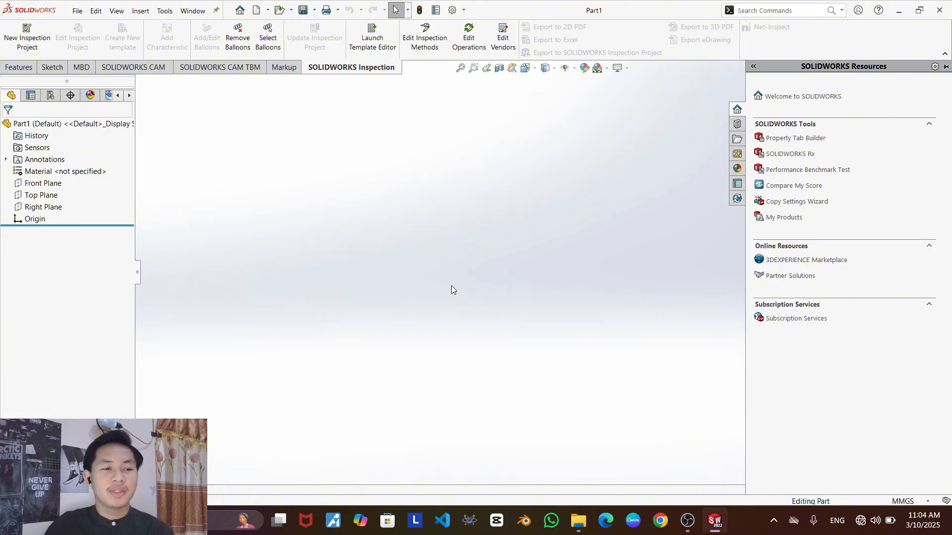
# - Assign the 1060 Alloy material from the Aluminium Alloys category to the part and check the document's unit system
pyautogui.rightClick(63, 177)
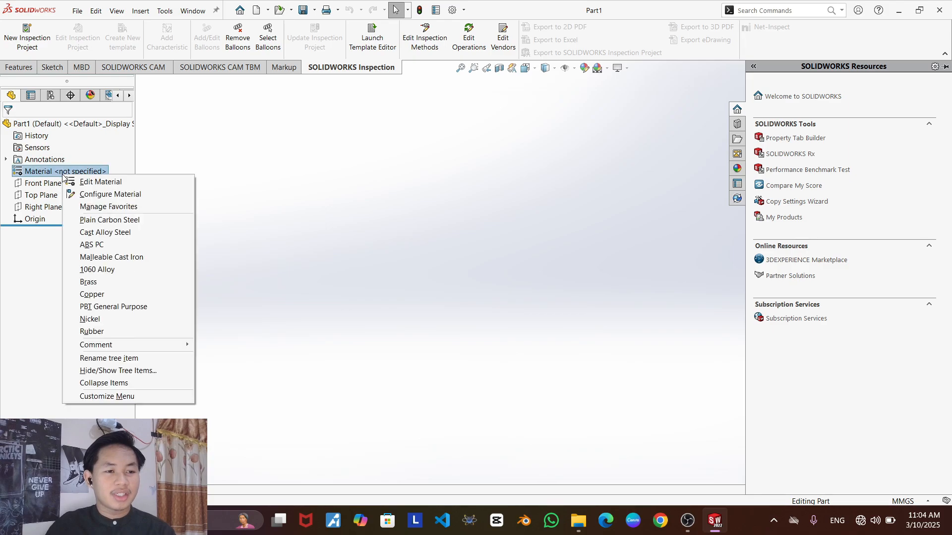
pyautogui.click(87, 183)
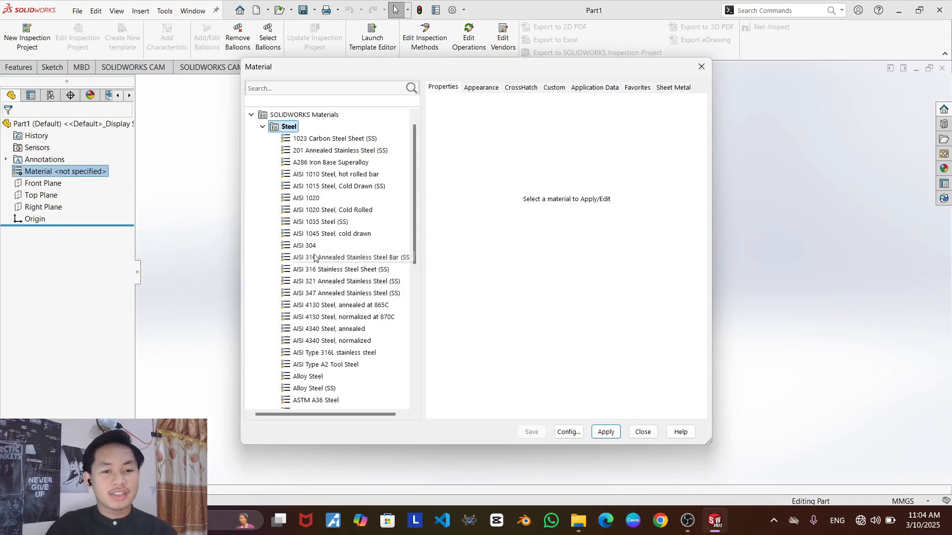
pyautogui.scroll(-5, 312, 257)
pyautogui.scroll(-2, 312, 258)
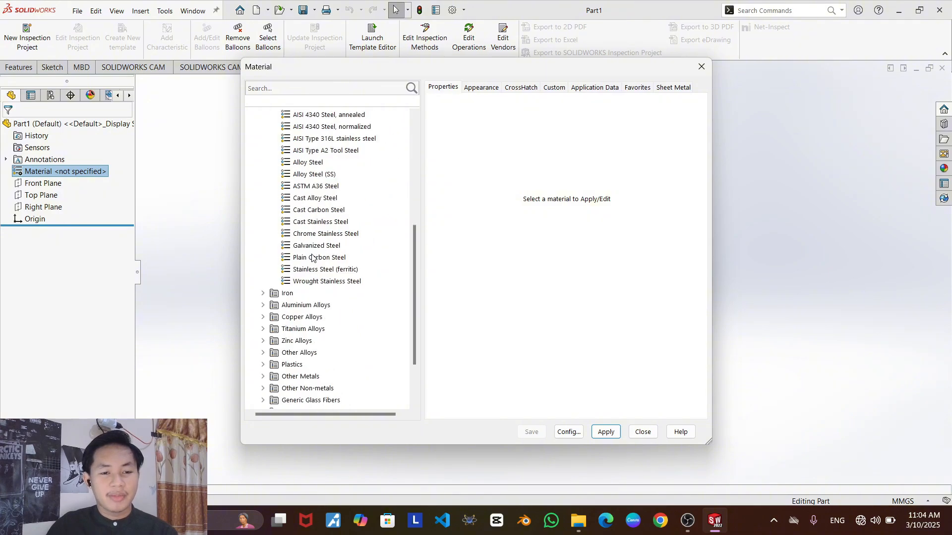
pyautogui.click(290, 269)
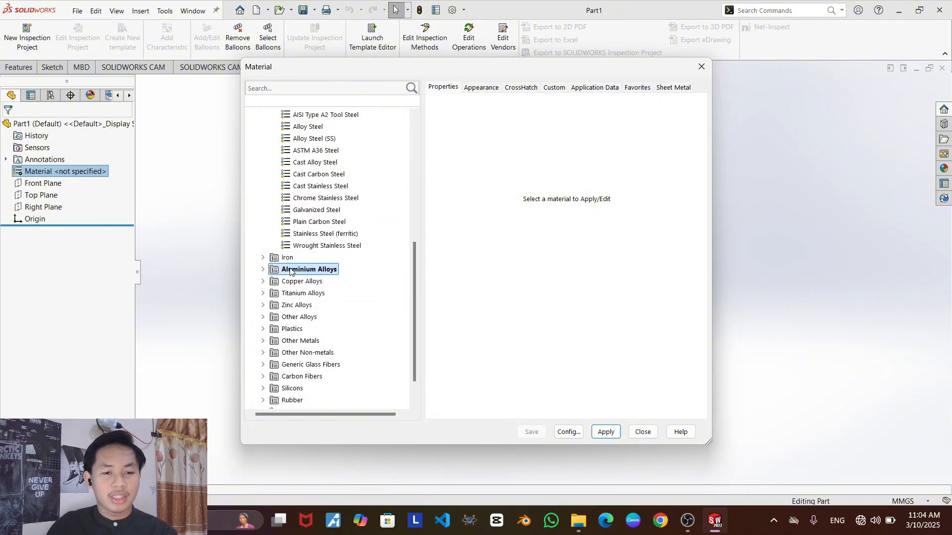
pyautogui.click(263, 271)
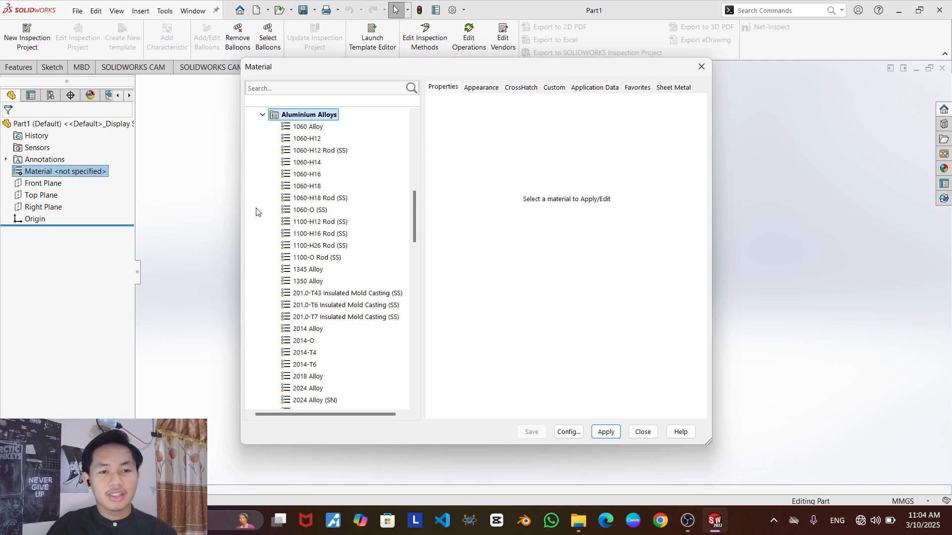
pyautogui.click(303, 128)
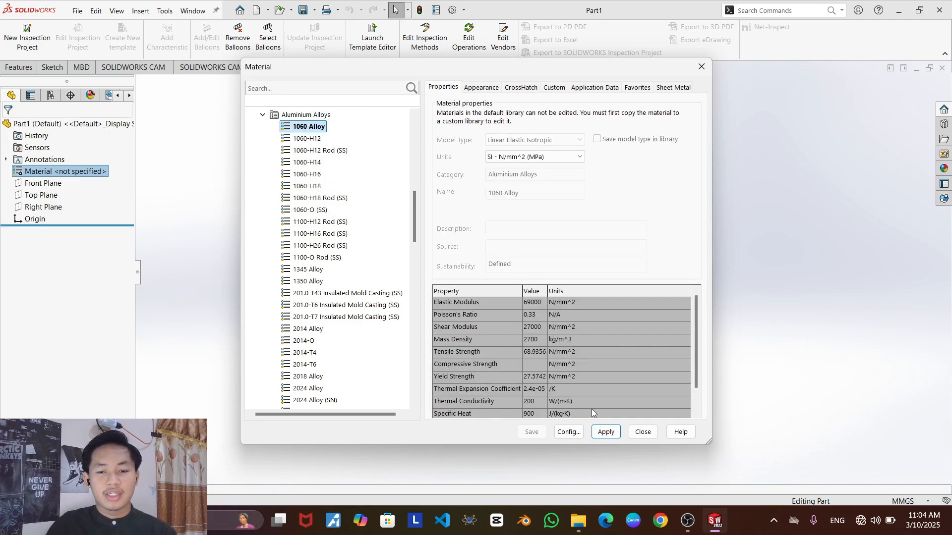
pyautogui.click(606, 432)
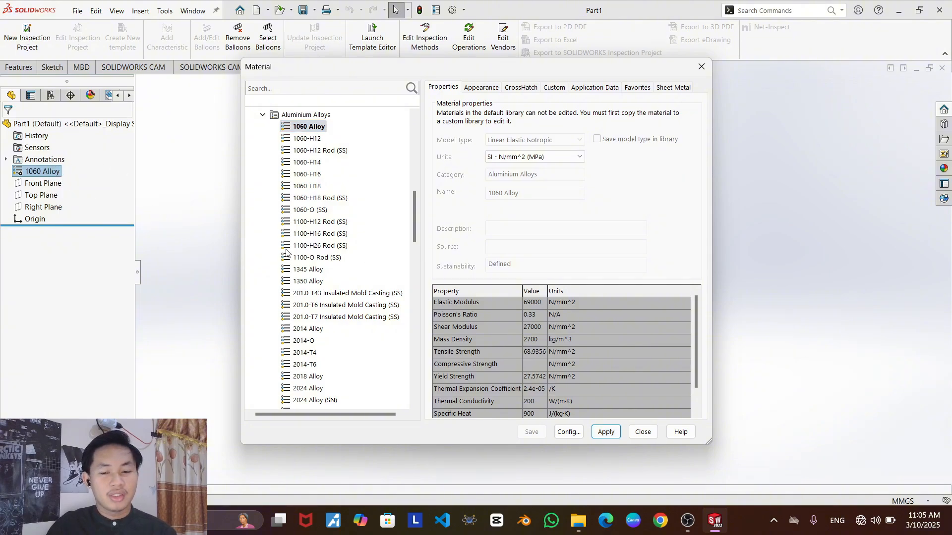
pyautogui.click(643, 431)
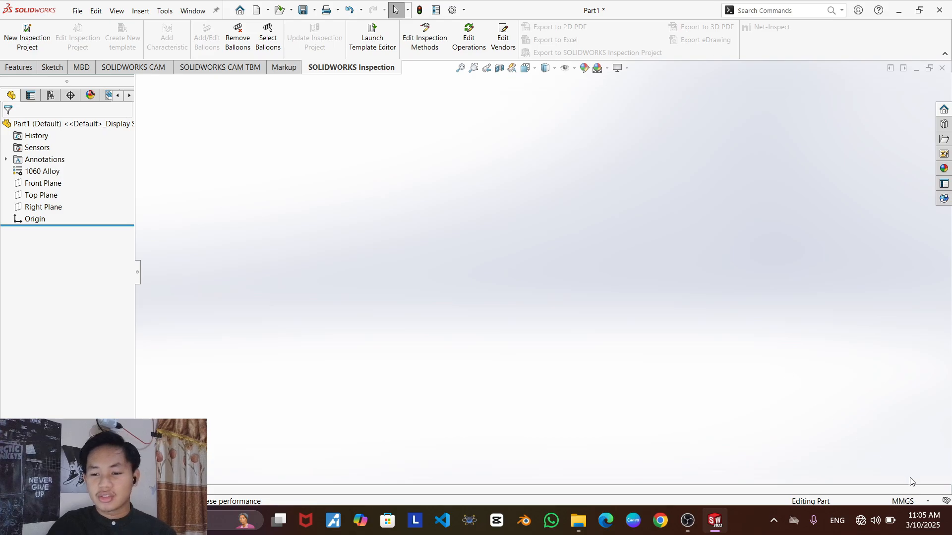
pyautogui.click(929, 504)
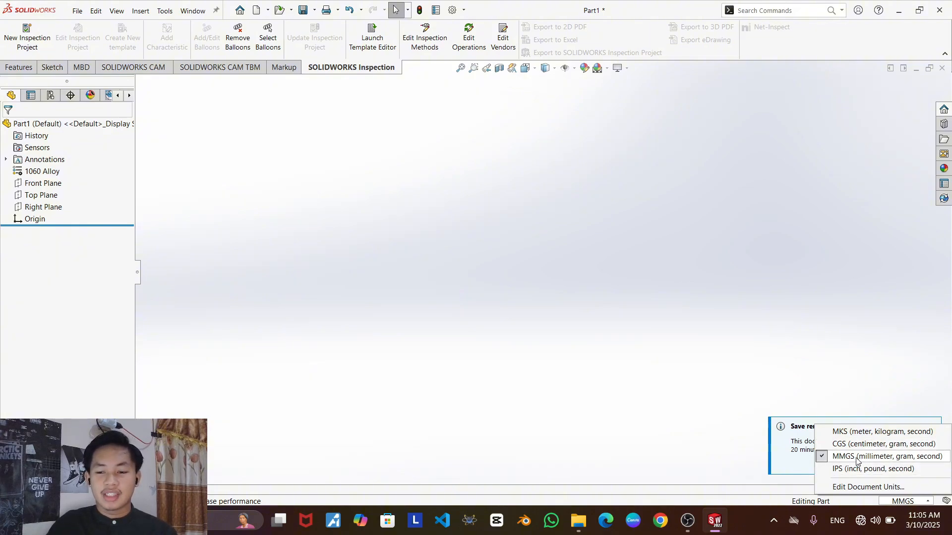
pyautogui.click(574, 272)
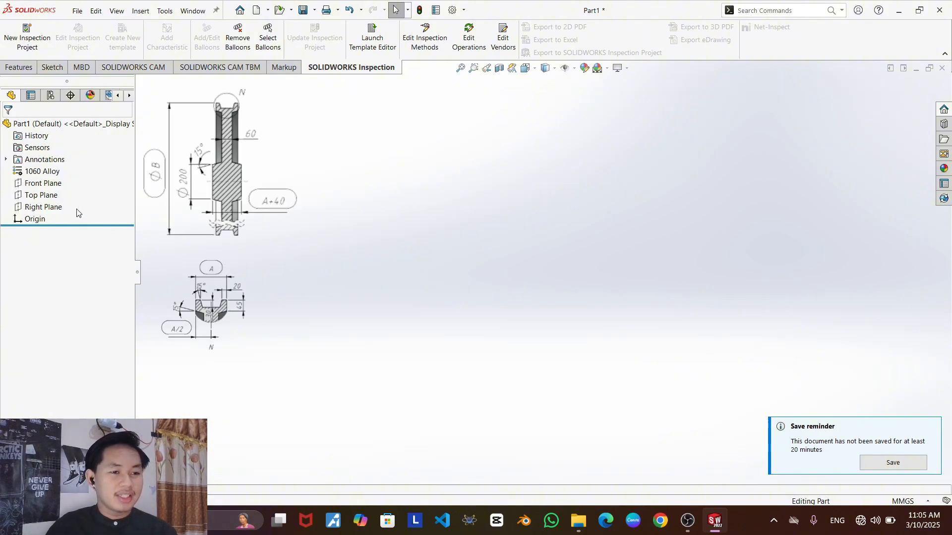
# - Sketch a vertical centerline about 116 mm long through the origin on the Right Plane
pyautogui.click(54, 209)
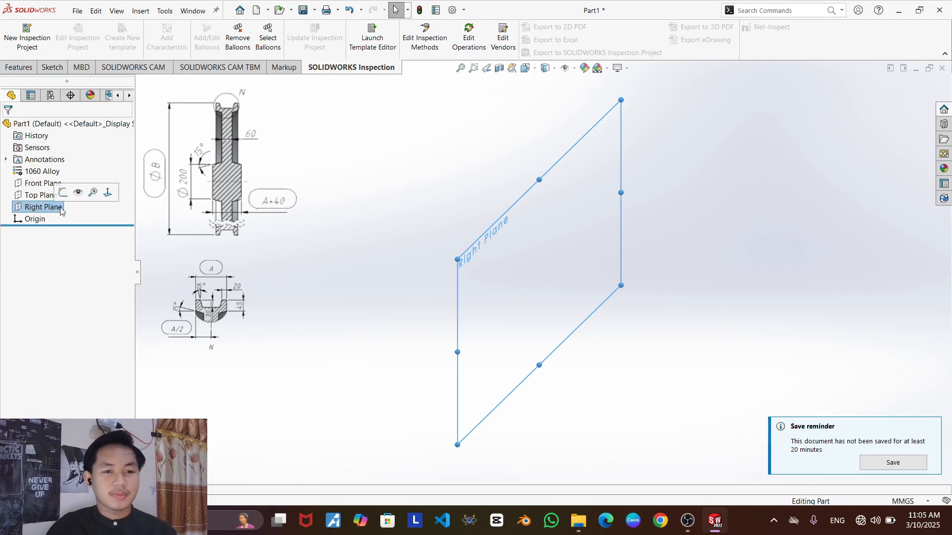
pyautogui.click(55, 68)
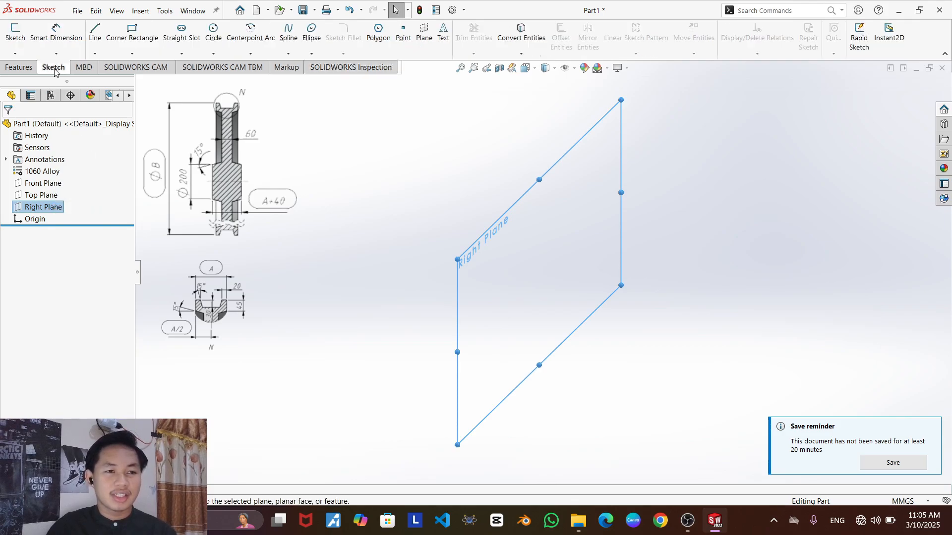
pyautogui.click(95, 53)
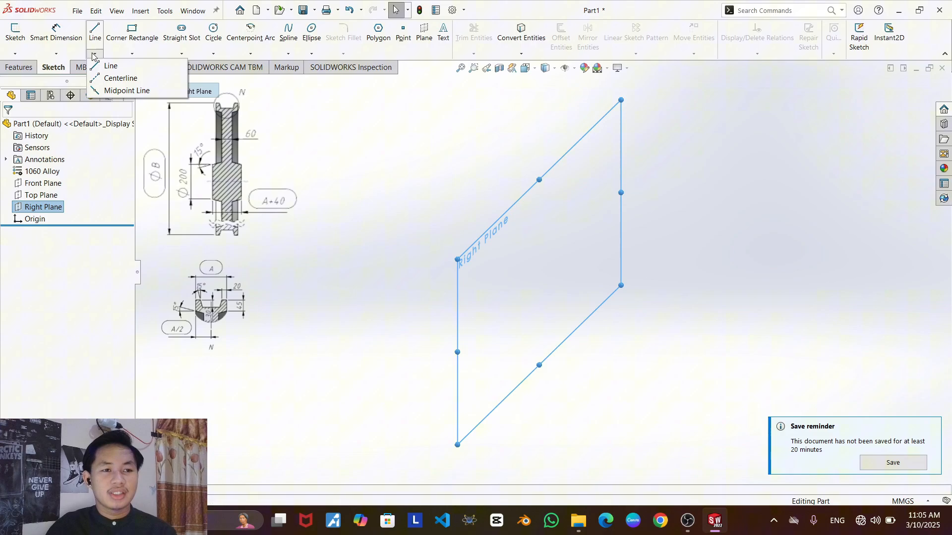
pyautogui.click(111, 78)
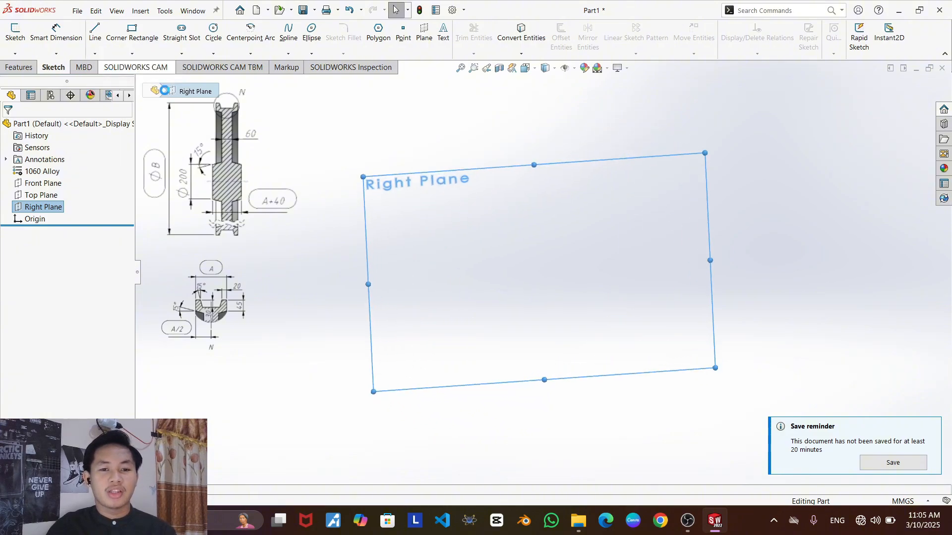
pyautogui.click(543, 174)
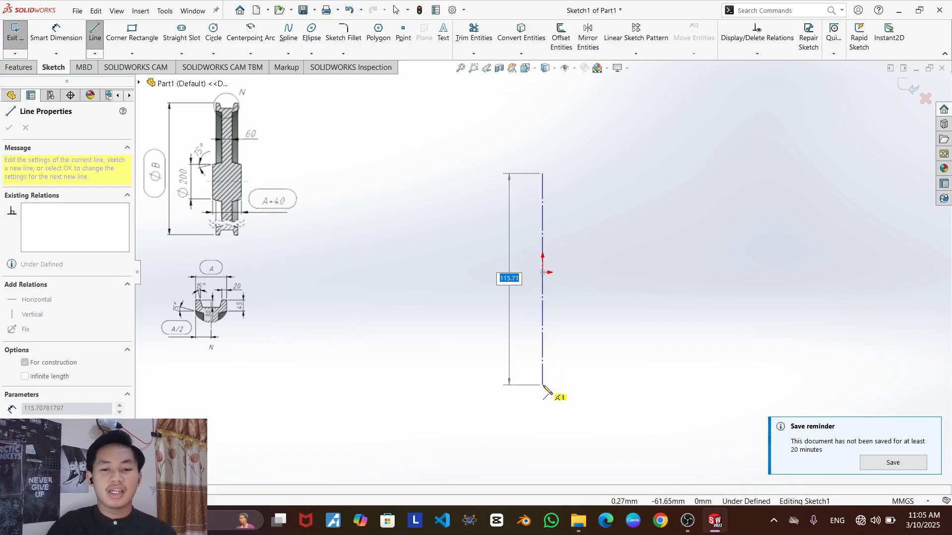
pyautogui.doubleClick(543, 385)
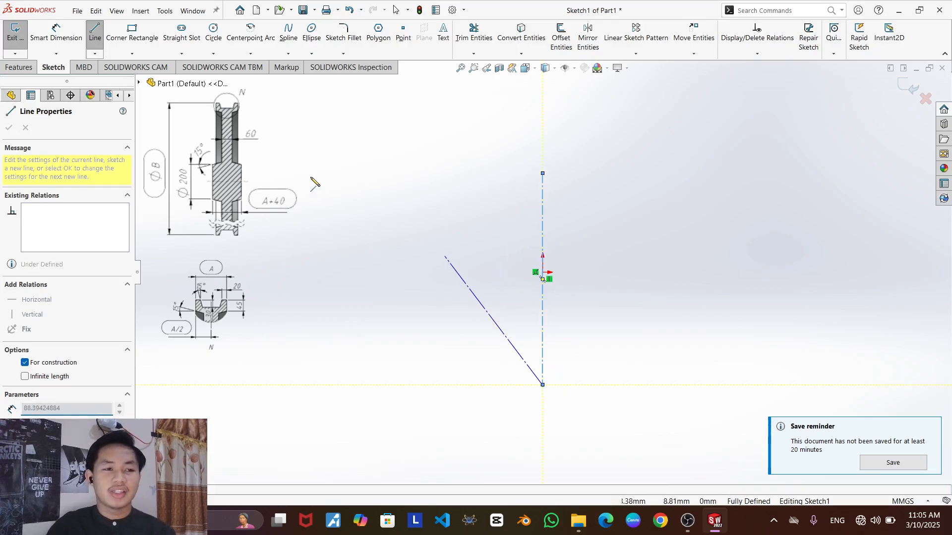
pyautogui.click(68, 45)
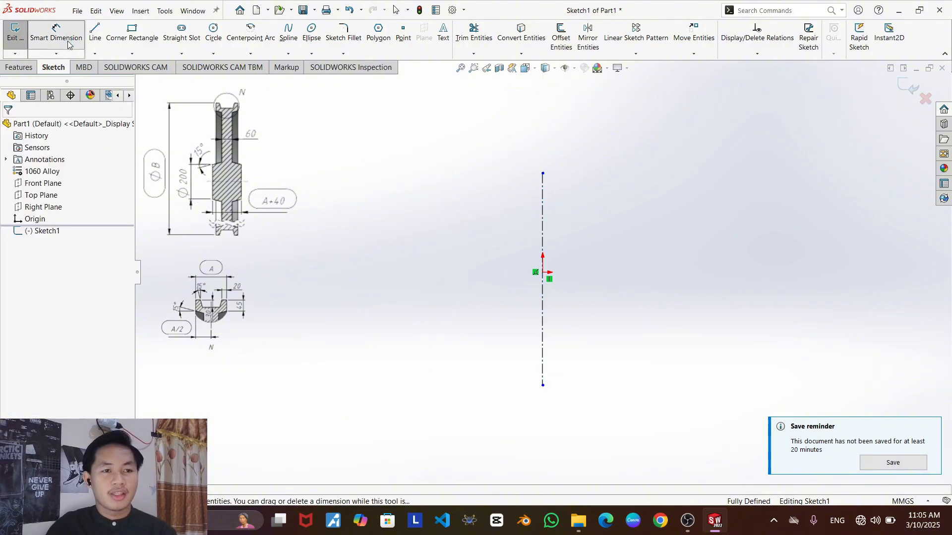
# - Sketch the wheel's half-profile with connected lines from near the centerline's upper end to its lower endpoint: grooved rim, narrow web, hub about 30 mm wide
pyautogui.click(96, 37)
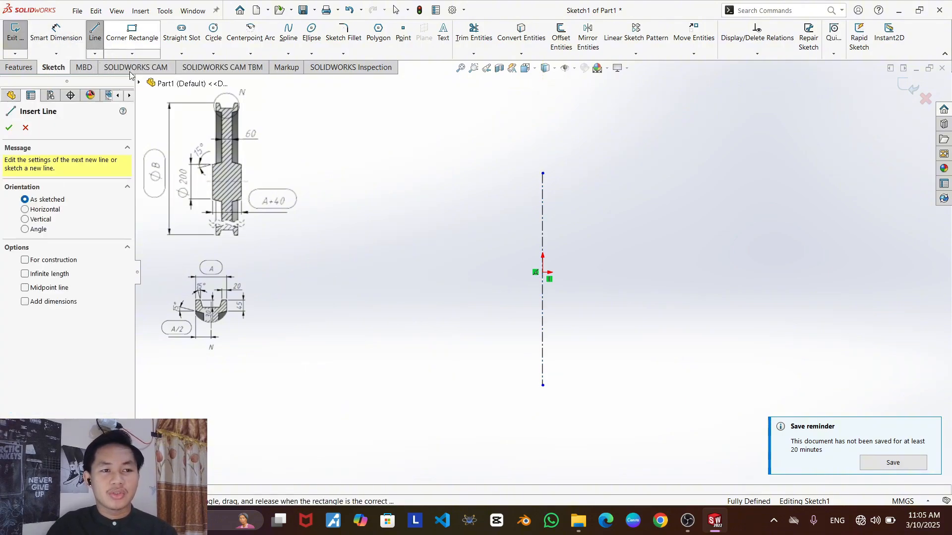
pyautogui.click(543, 184)
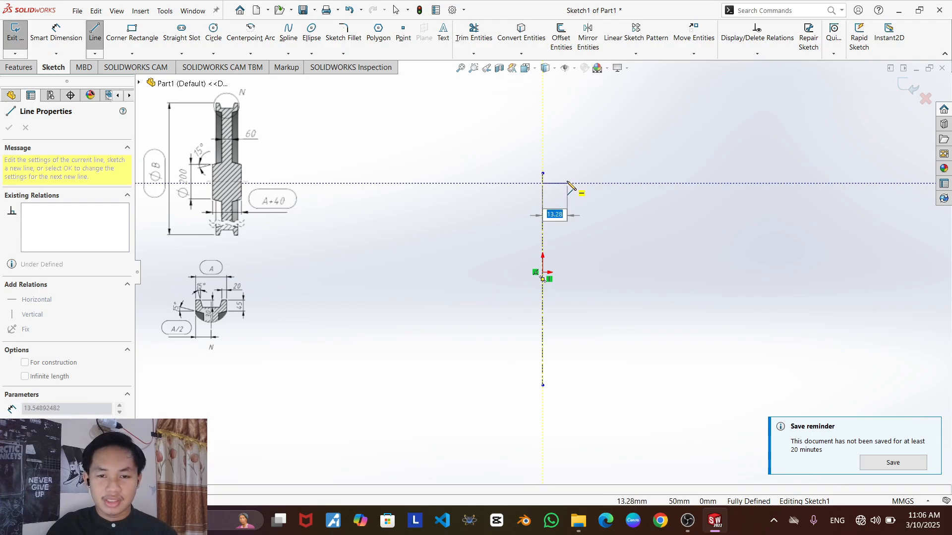
pyautogui.click(565, 184)
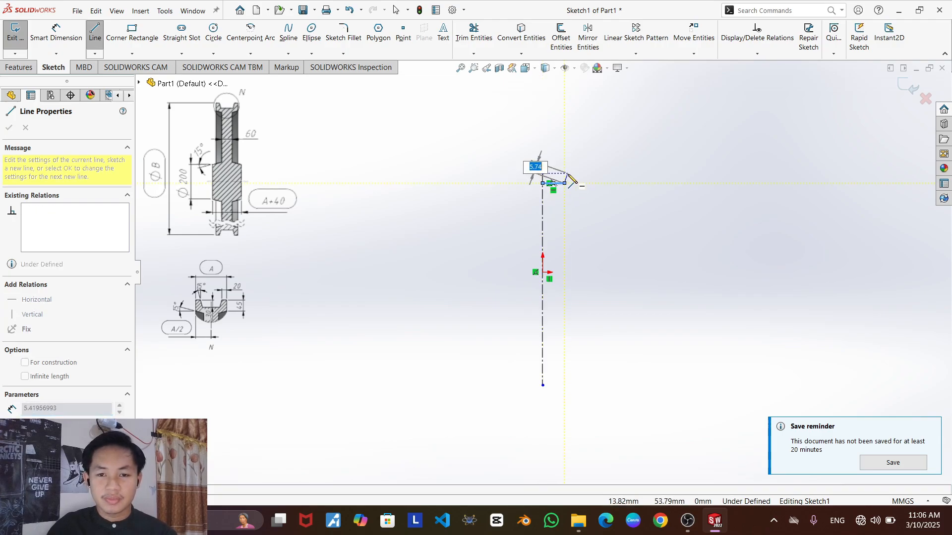
pyautogui.click(569, 174)
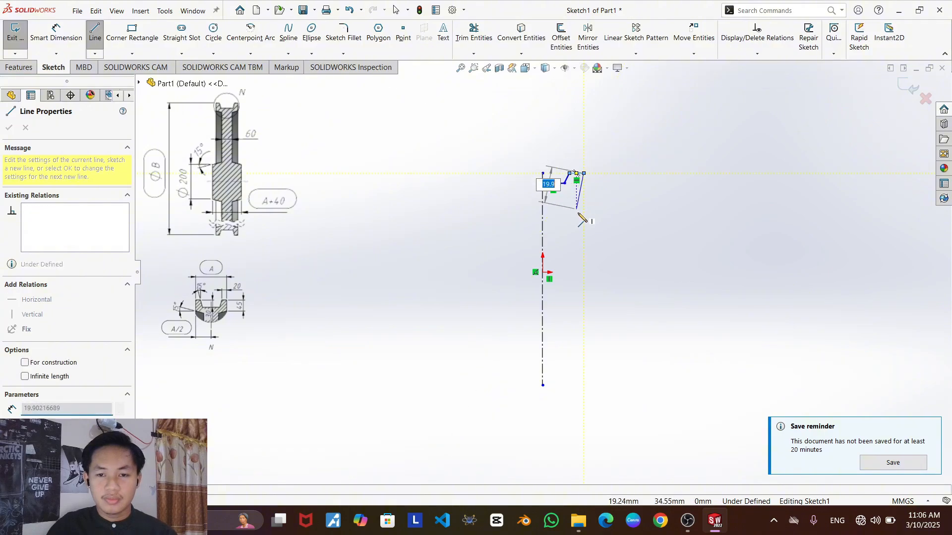
pyautogui.click(584, 174)
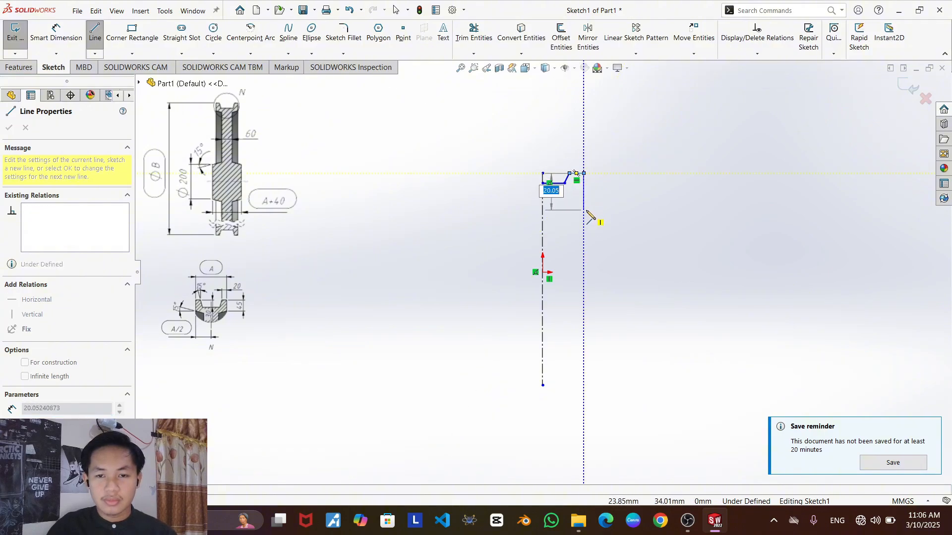
pyautogui.click(584, 209)
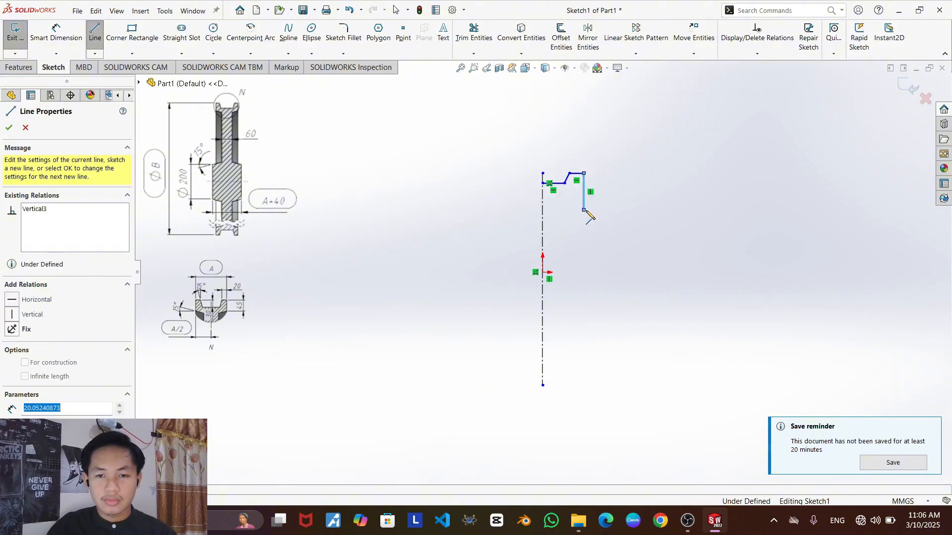
pyautogui.click(560, 220)
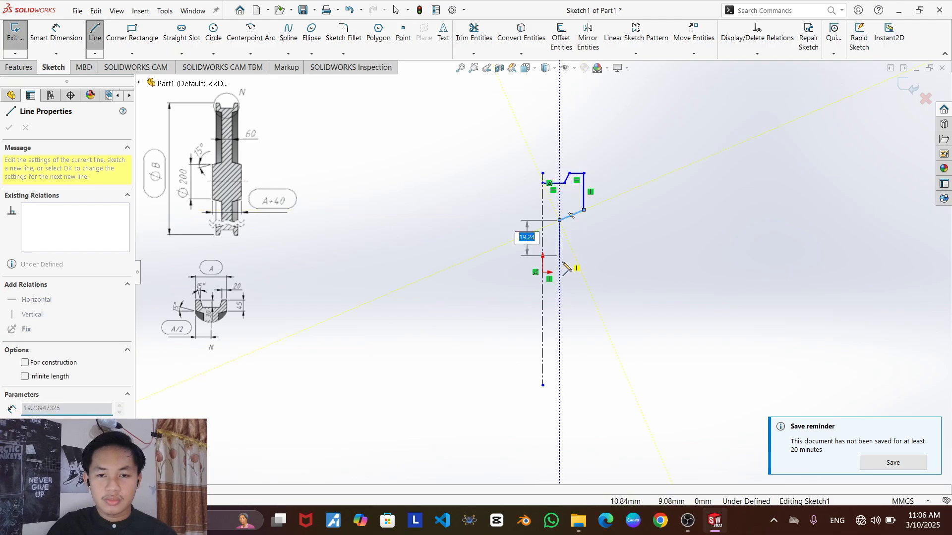
pyautogui.click(560, 331)
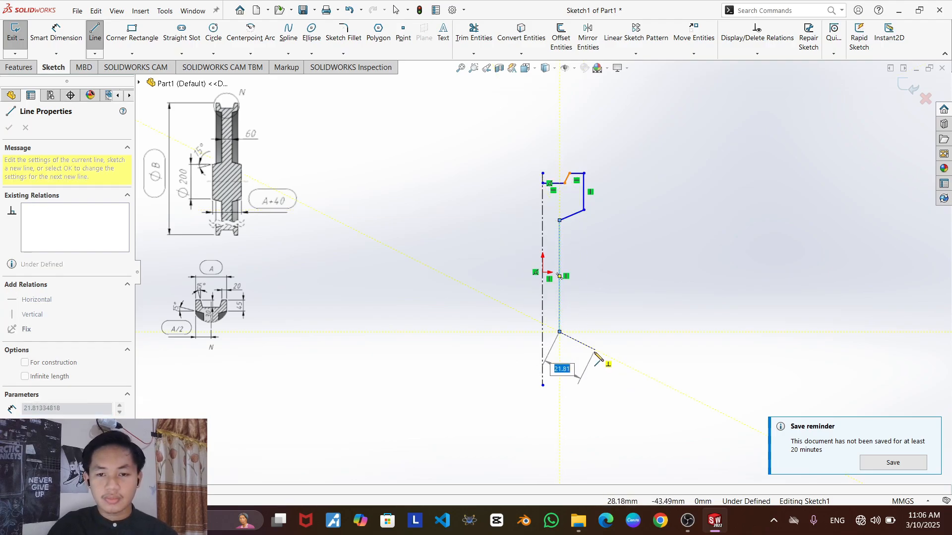
pyautogui.click(598, 346)
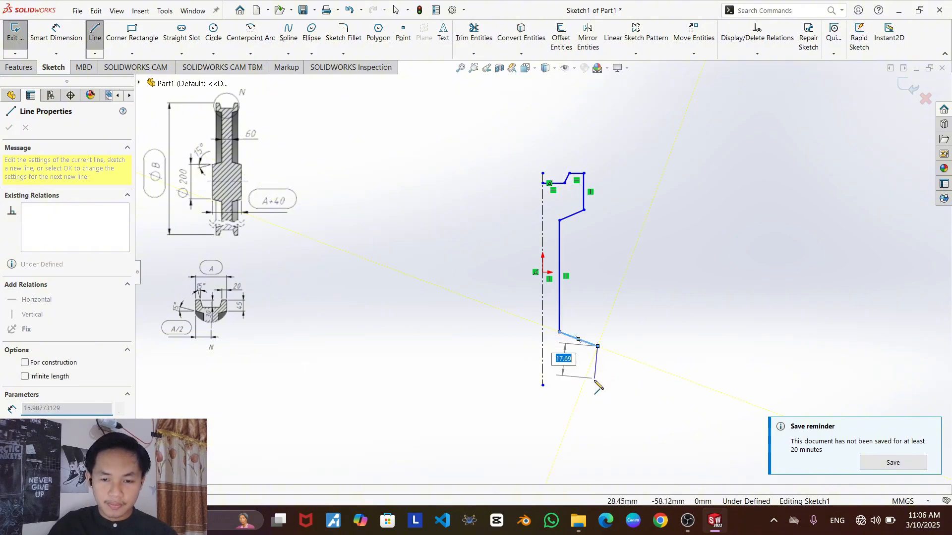
pyautogui.click(597, 385)
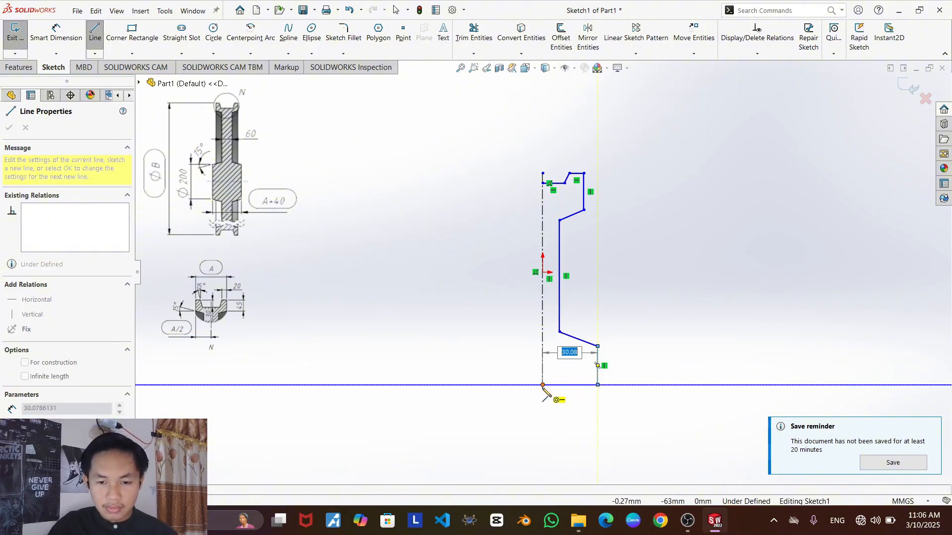
pyautogui.click(543, 385)
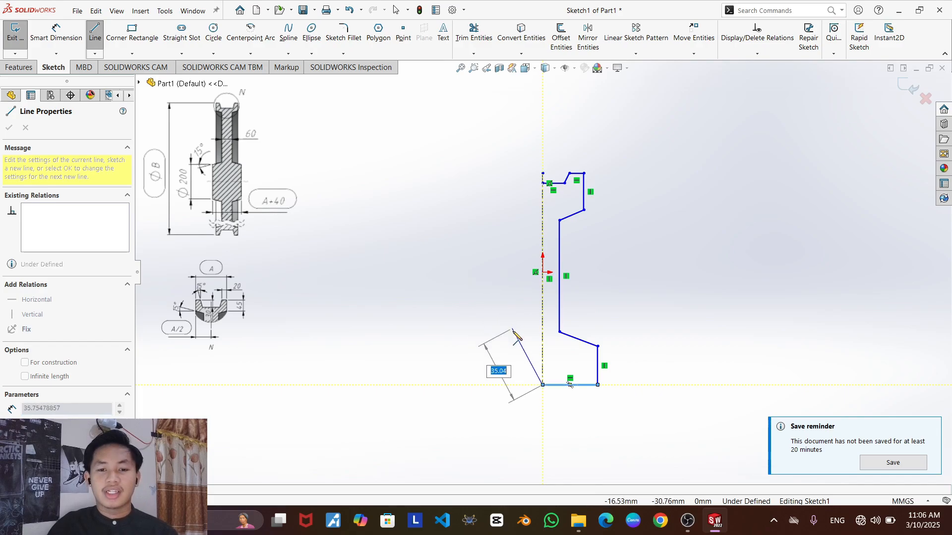
# - Dimension the vertical distance from the rim's upper outer corner to the hub's lower outer corner as 915/2 mm
pyautogui.click(68, 41)
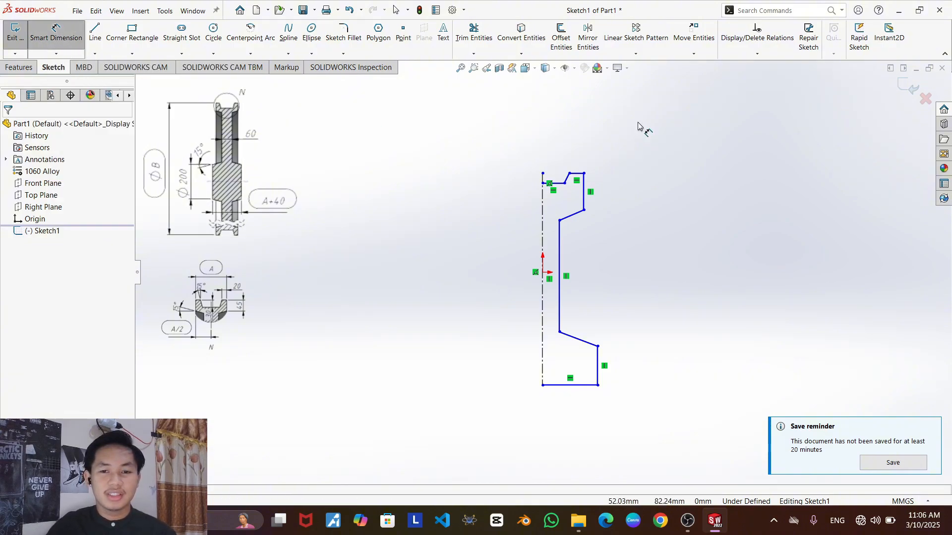
pyautogui.click(584, 174)
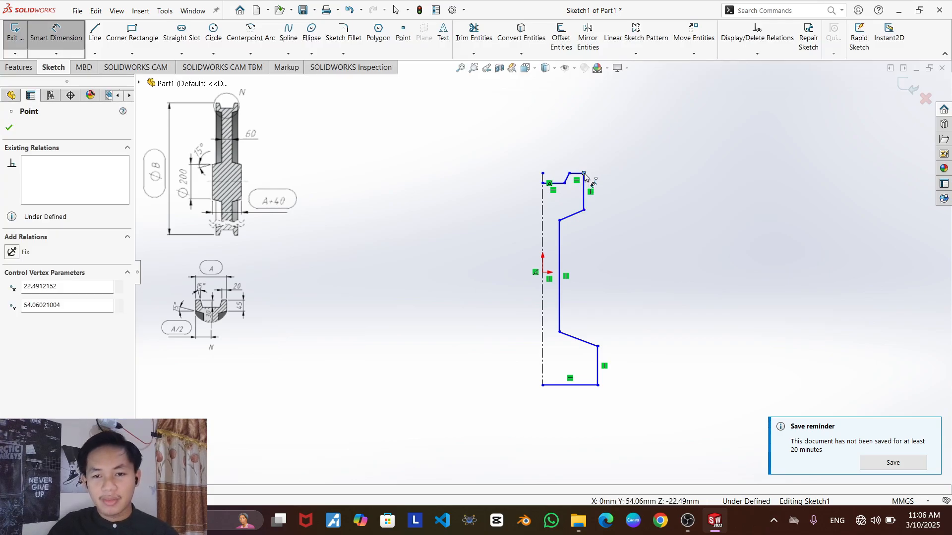
pyautogui.click(598, 385)
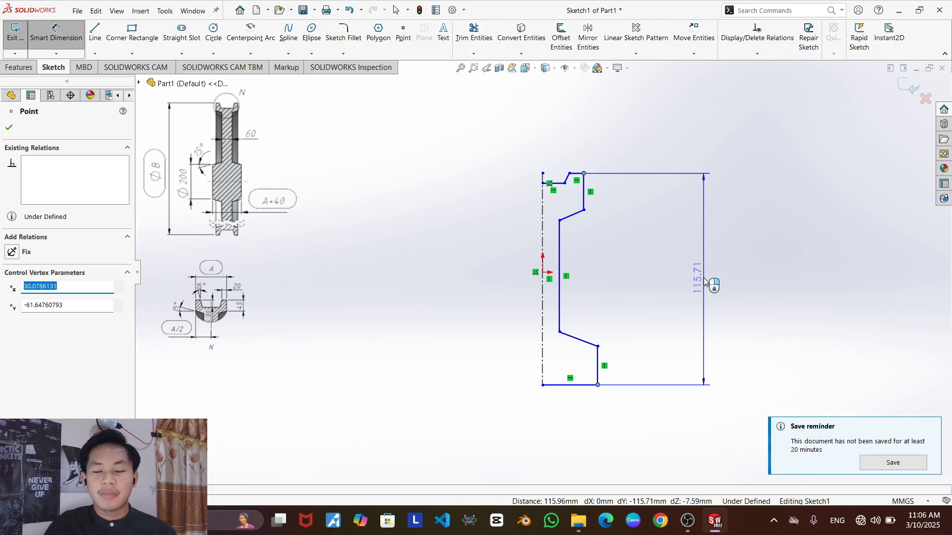
pyautogui.click(708, 282)
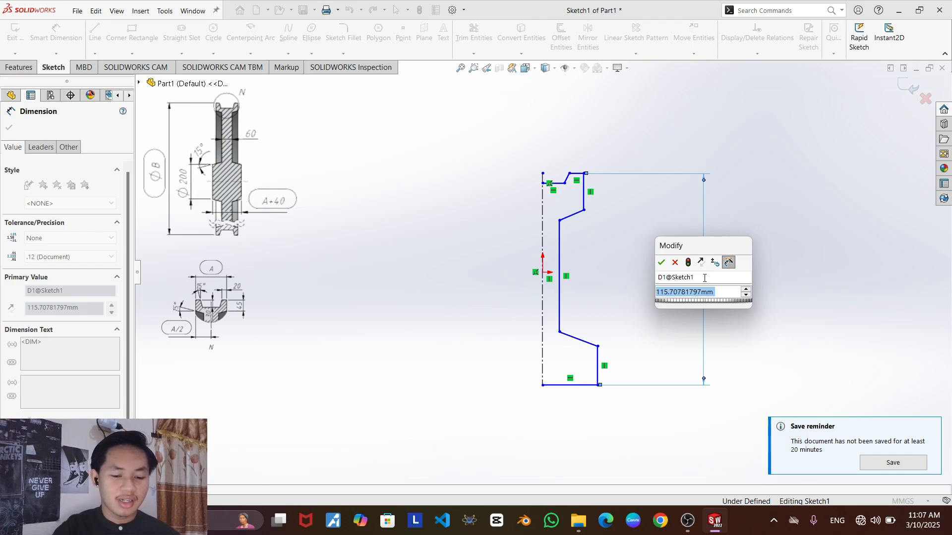
pyautogui.write('915')
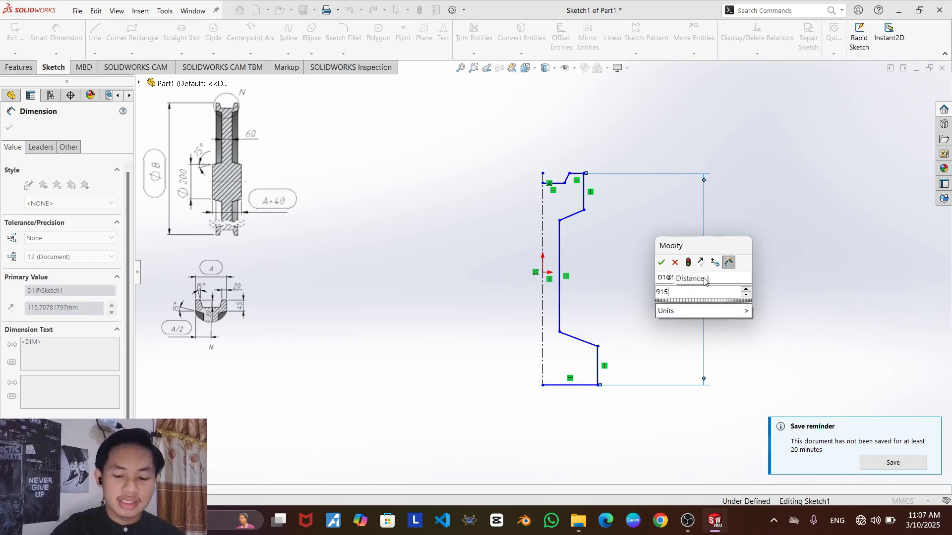
pyautogui.write('/2')
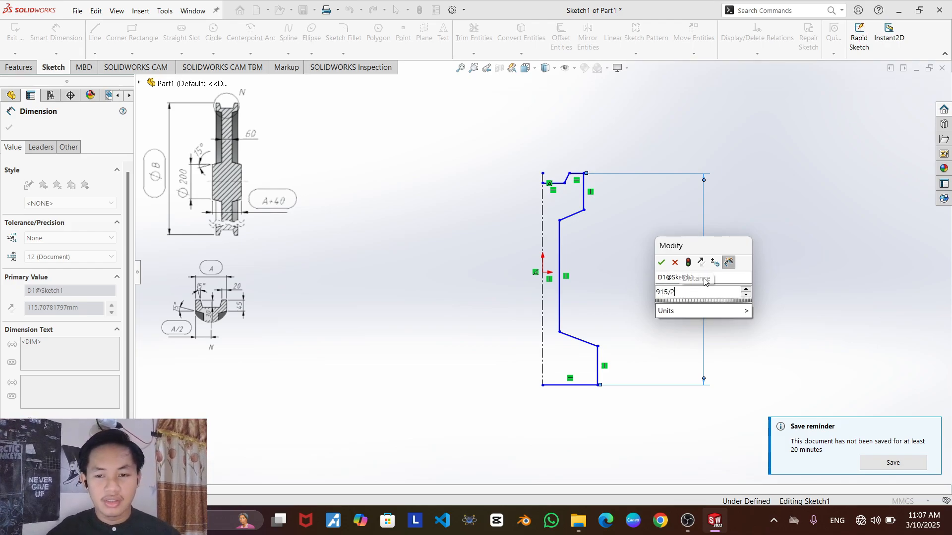
pyautogui.click(662, 262)
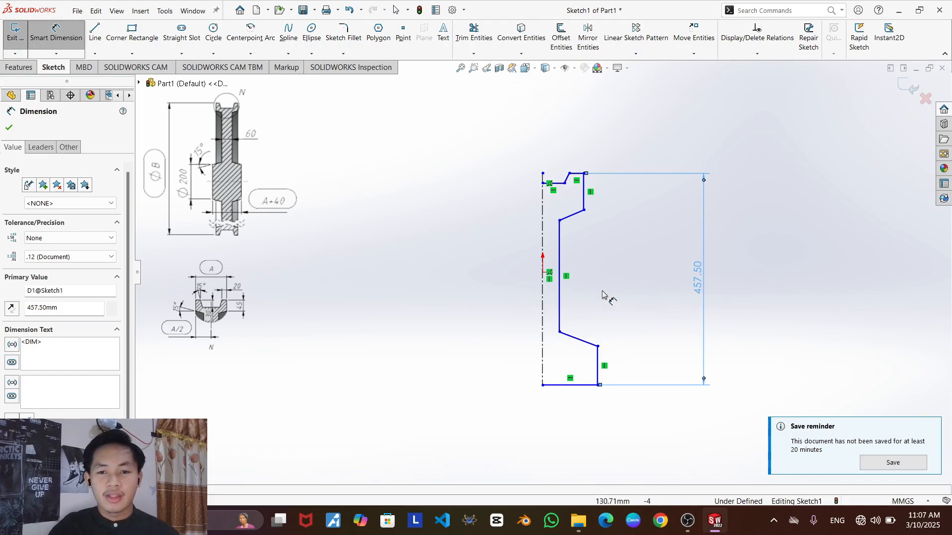
# - Dimension the rim's outer vertical edge as 45 mm and the hub's outer vertical edge as 200/2 mm
pyautogui.click(584, 198)
pyautogui.click(620, 194)
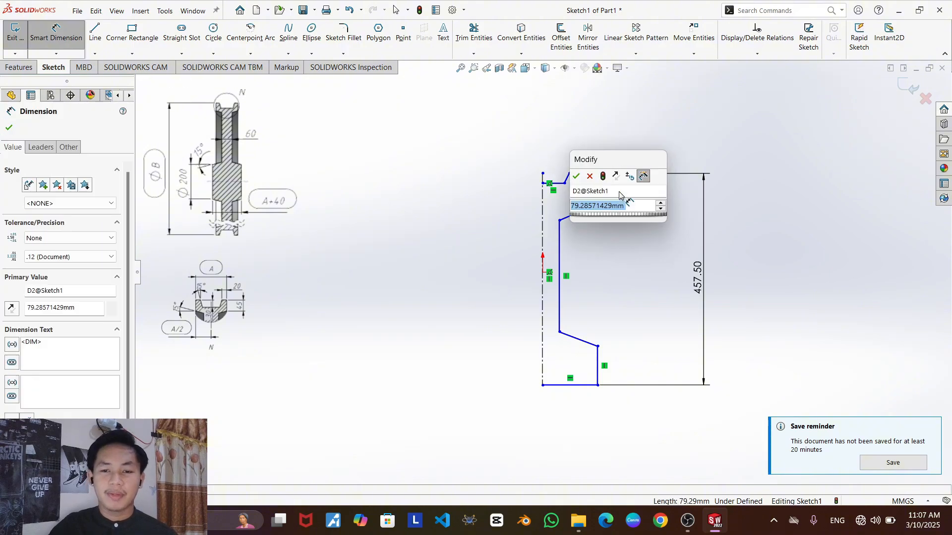
pyautogui.write('45')
pyautogui.press('Return')
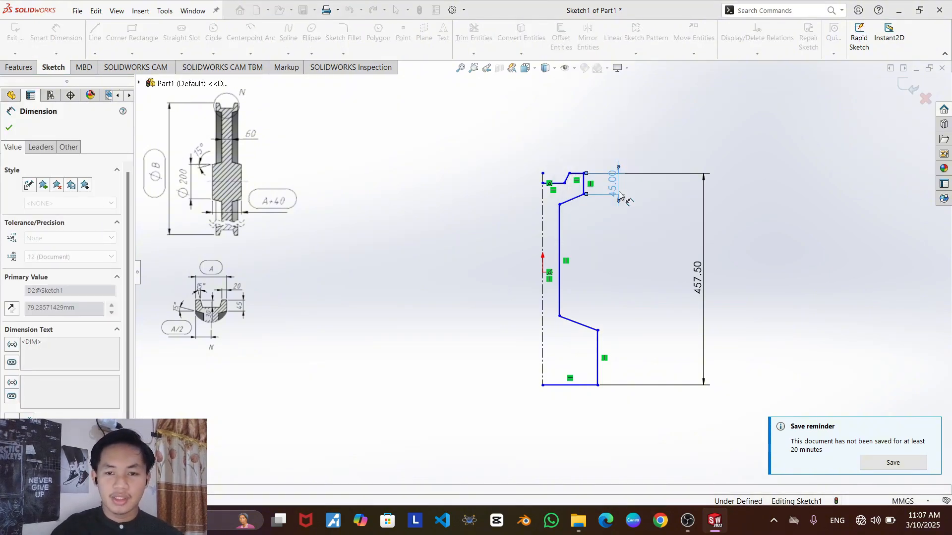
pyautogui.click(600, 343)
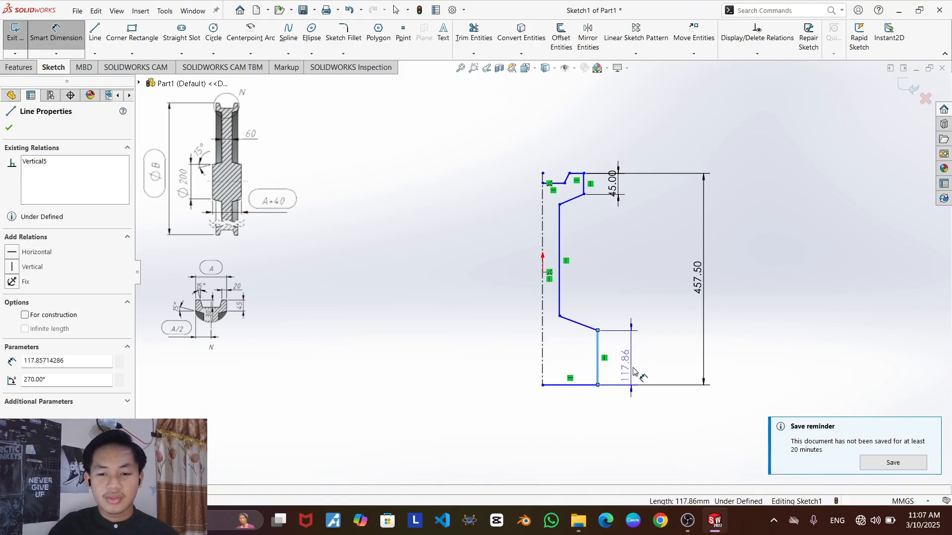
pyautogui.click(631, 361)
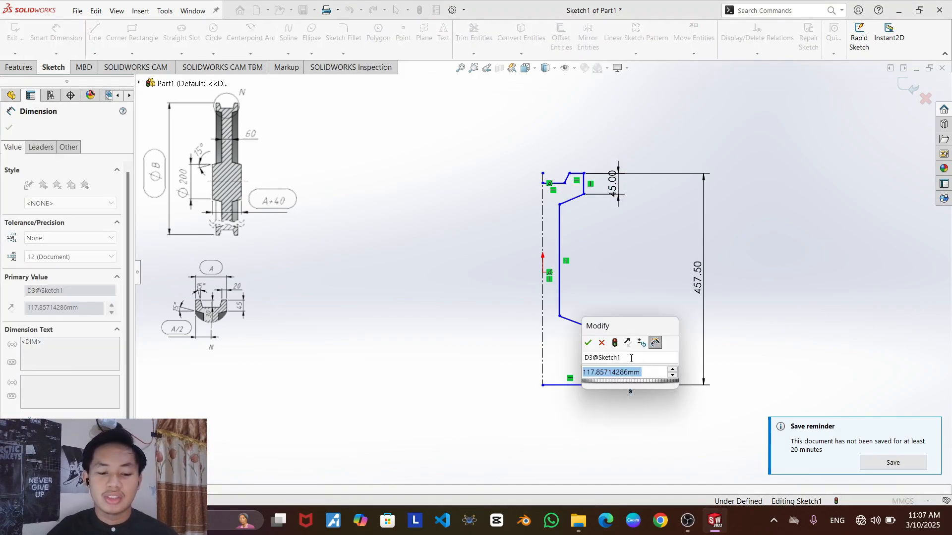
pyautogui.write('200/2')
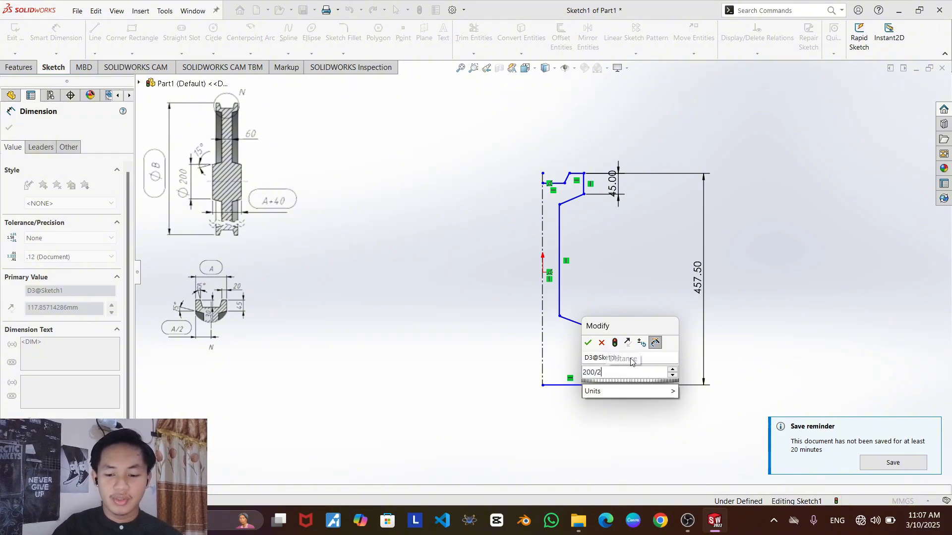
pyautogui.press('Return')
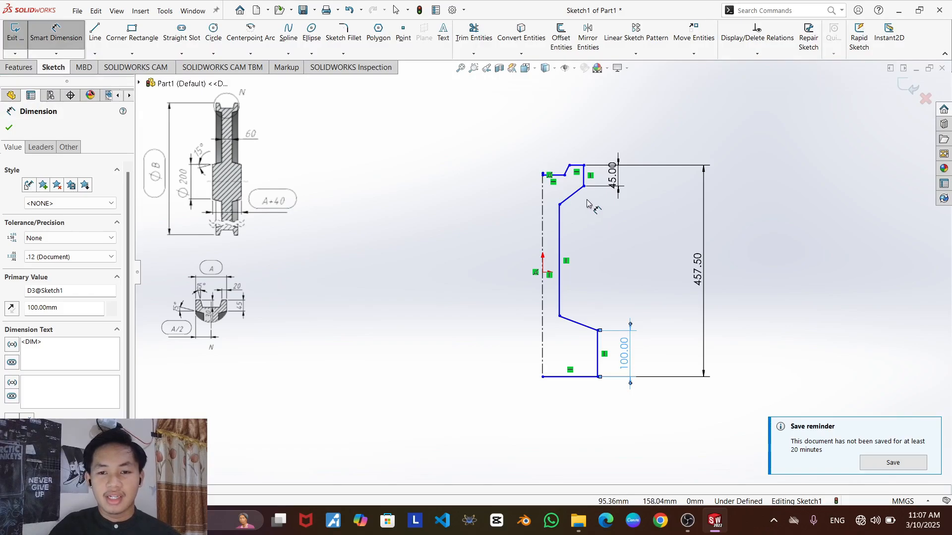
# - Dimension the sloped line between web and hub at 15° from horizontal, measured at the hub's upper outer corner
pyautogui.click(589, 329)
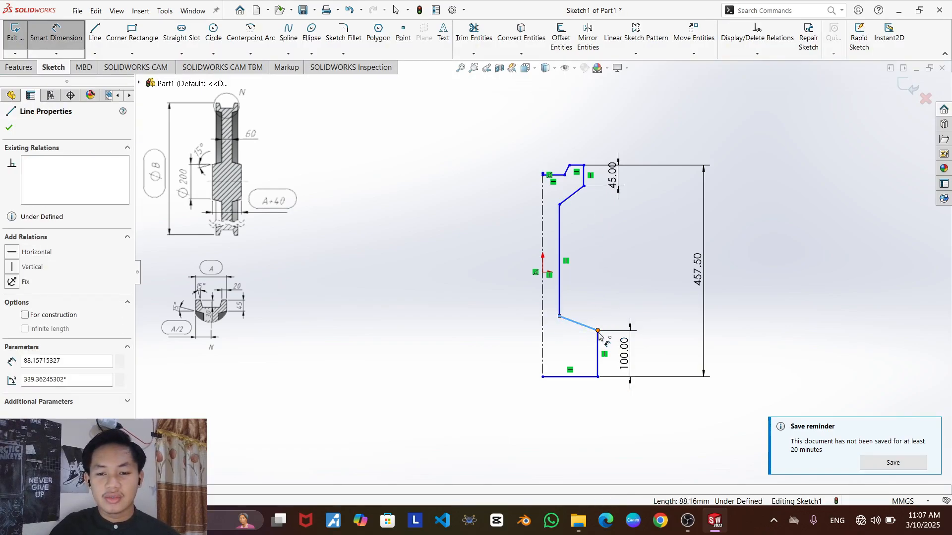
pyautogui.click(598, 331)
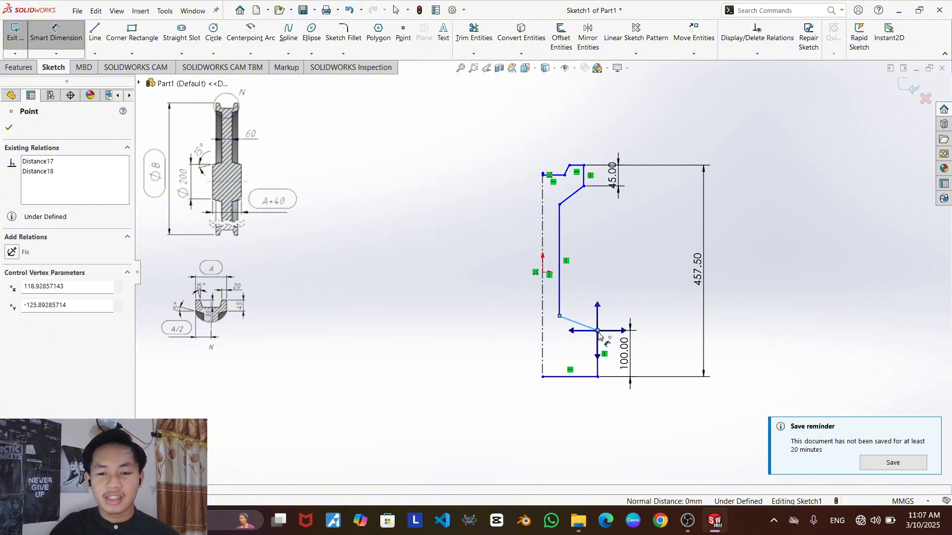
pyautogui.click(623, 333)
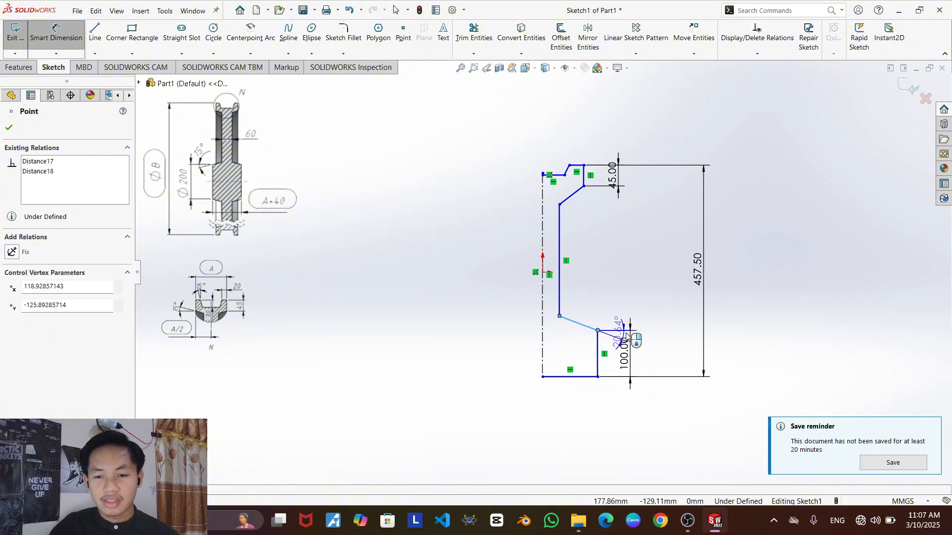
pyautogui.click(677, 343)
pyautogui.click(676, 346)
pyautogui.write('15')
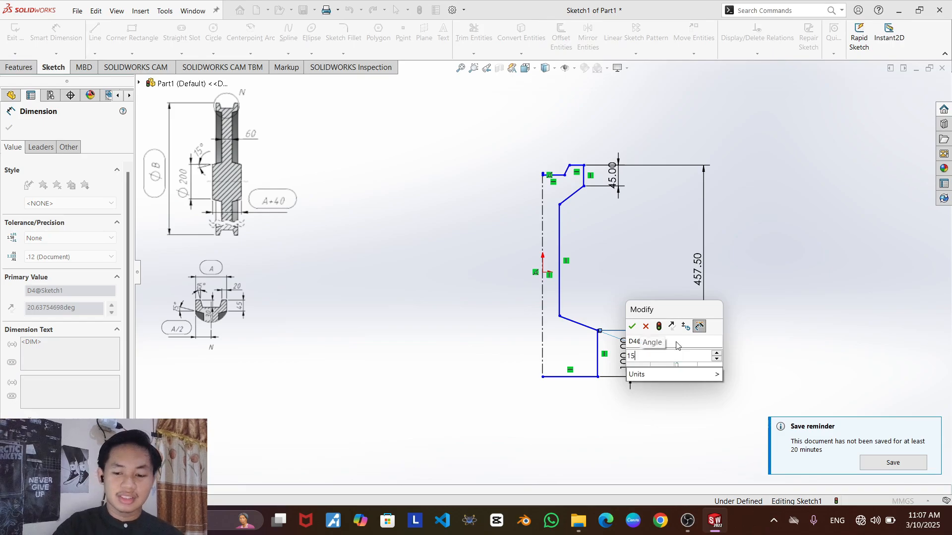
pyautogui.press('Return')
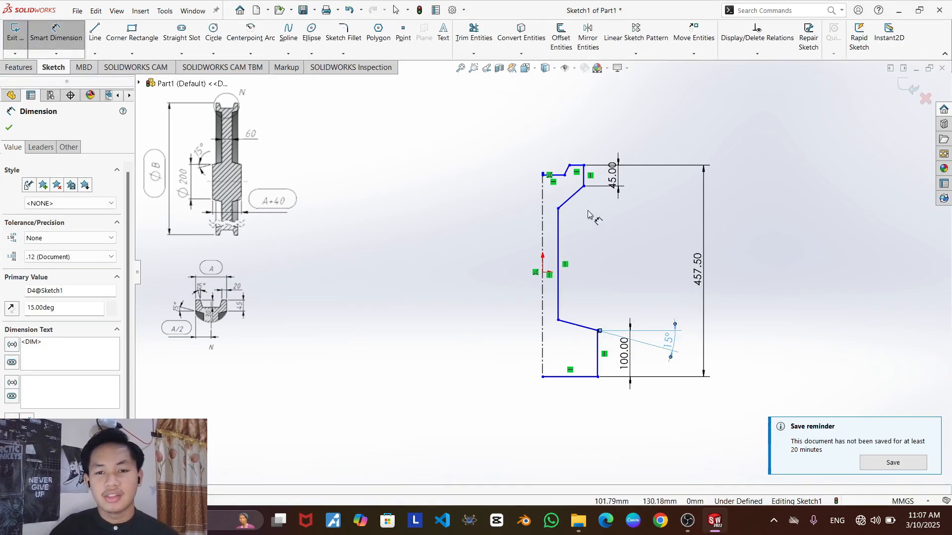
# - Dimension the sloped line under the rim at 15° from horizontal, measured at the rim's lower outer corner
pyautogui.scroll(-3, 596, 197)
pyautogui.click(561, 203)
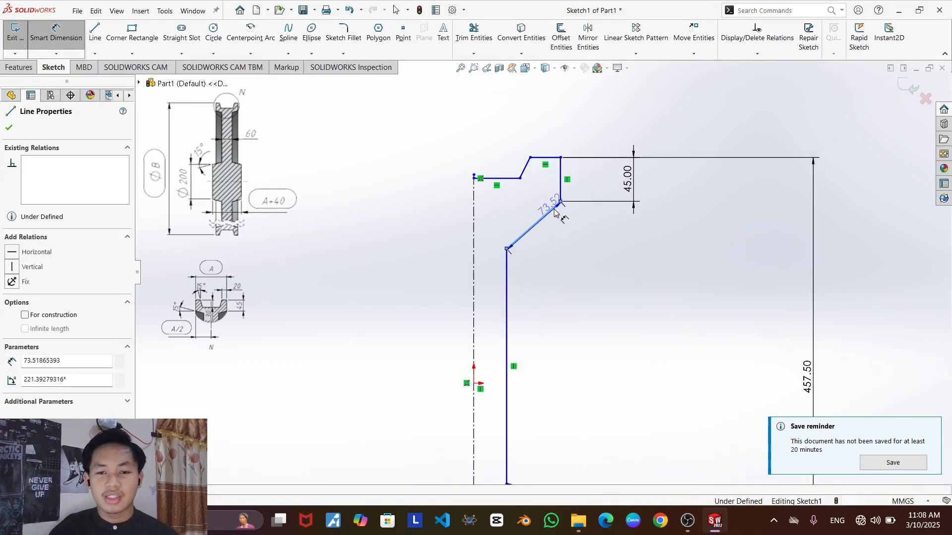
pyautogui.click(561, 202)
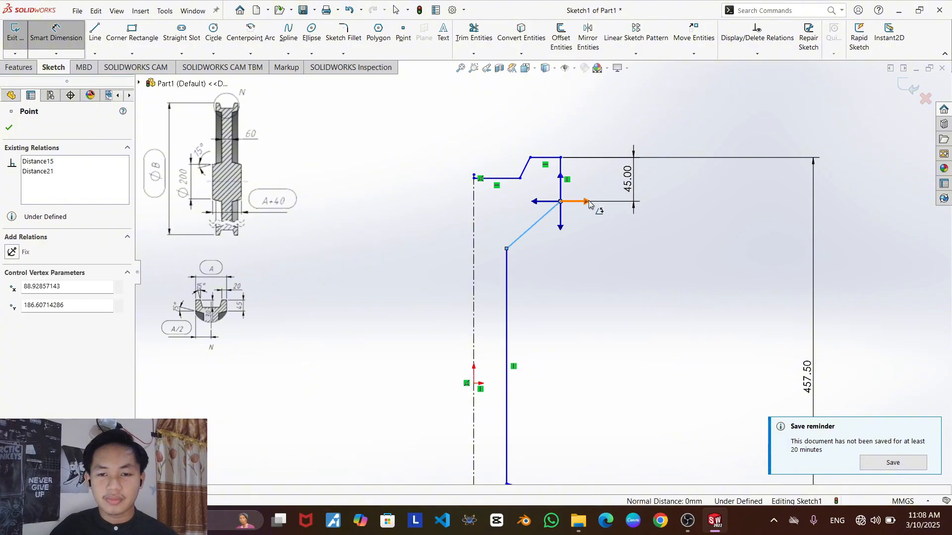
pyautogui.click(697, 141)
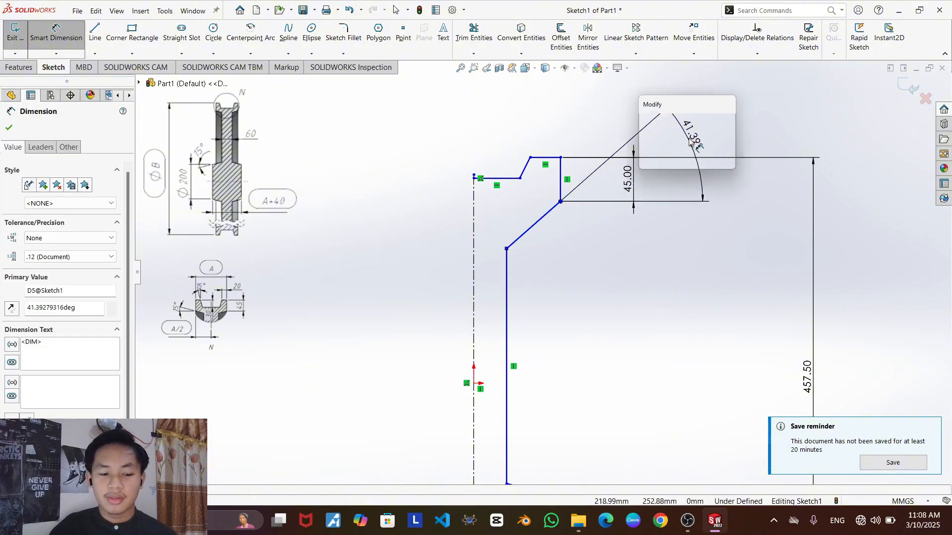
pyautogui.write('15')
pyautogui.press('Return')
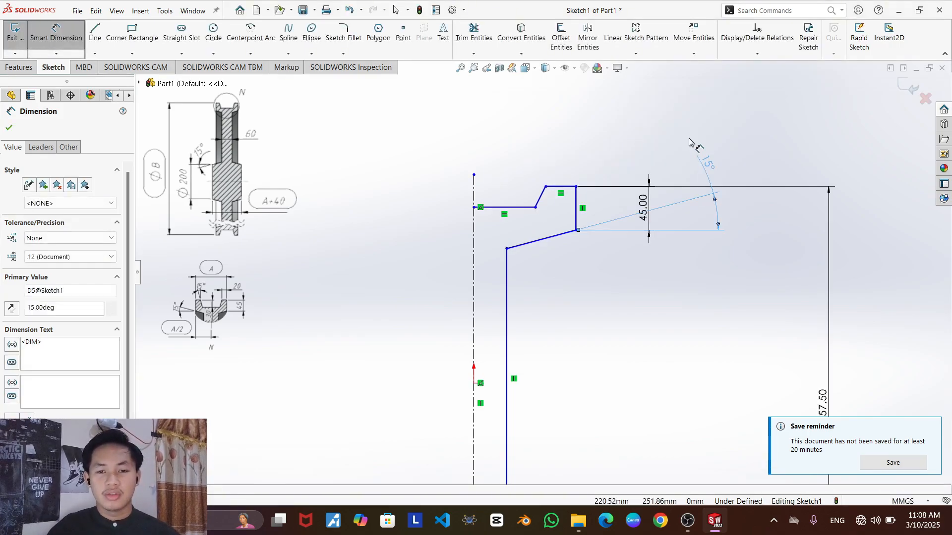
# - Dimension the length of the rim's flat top edge as 20 mm
pyautogui.click(565, 187)
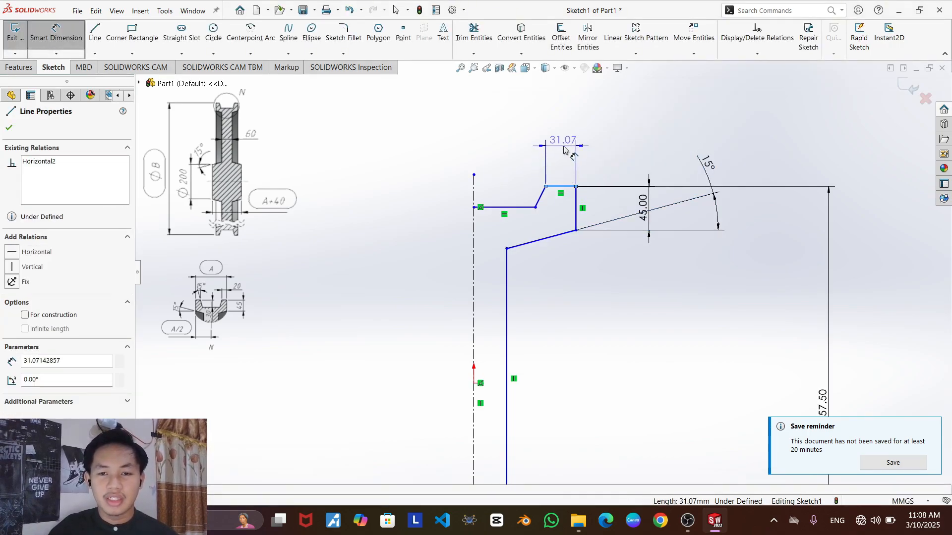
pyautogui.click(566, 145)
pyautogui.write('20')
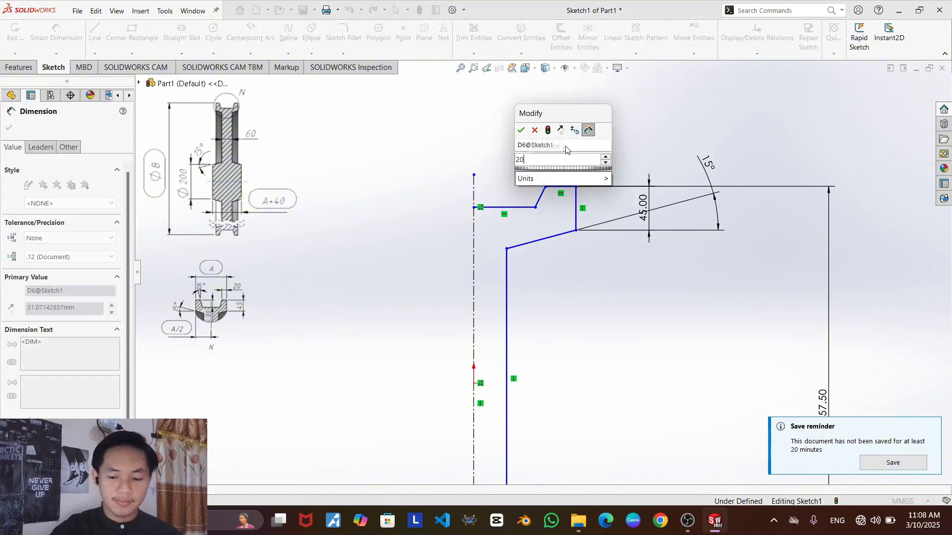
pyautogui.press('Return')
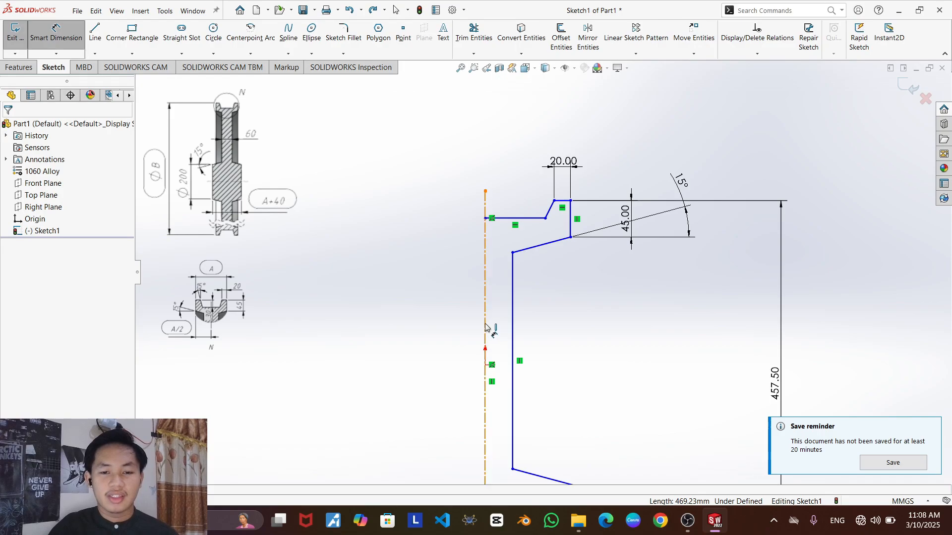
# - Dimension the distance from the centerline to the web's vertical line as 30 mm
pyautogui.click(486, 327)
pyautogui.click(512, 330)
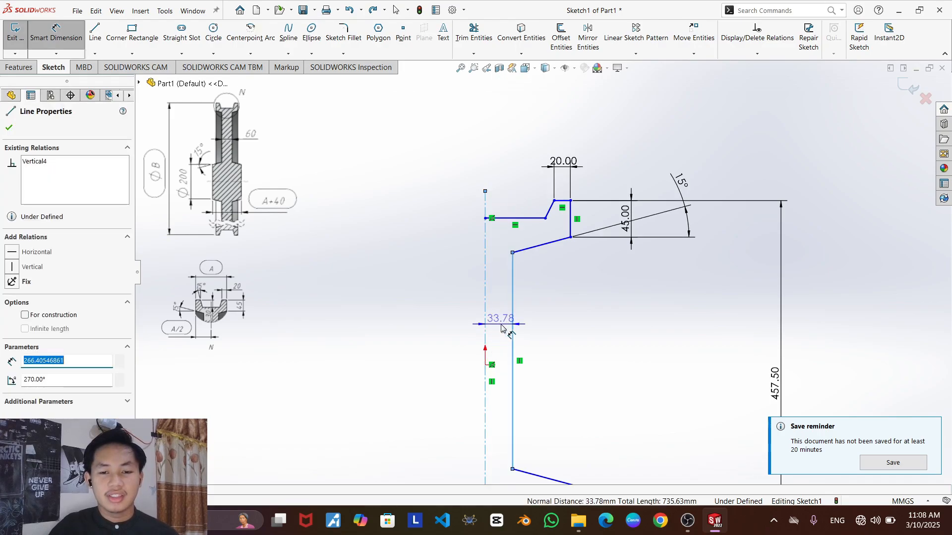
pyautogui.click(503, 325)
pyautogui.write('30')
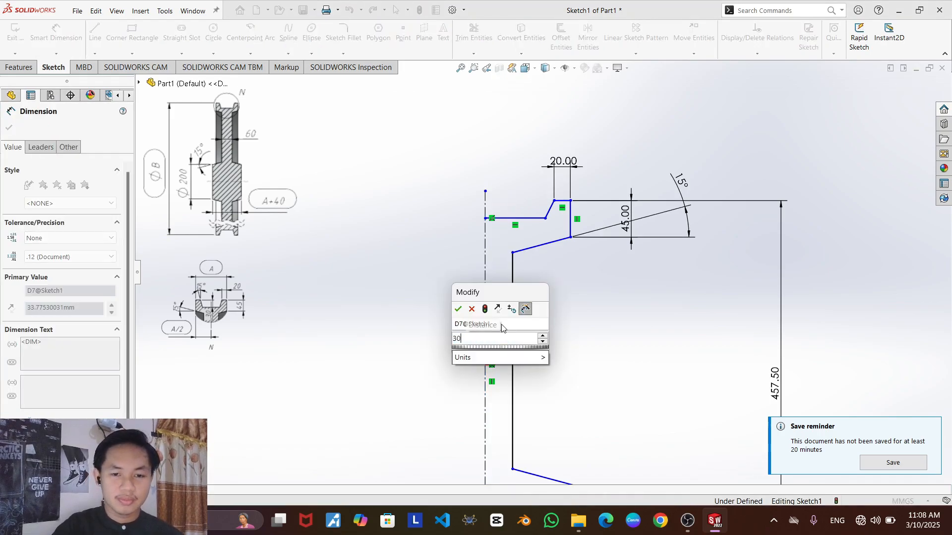
pyautogui.press('Return')
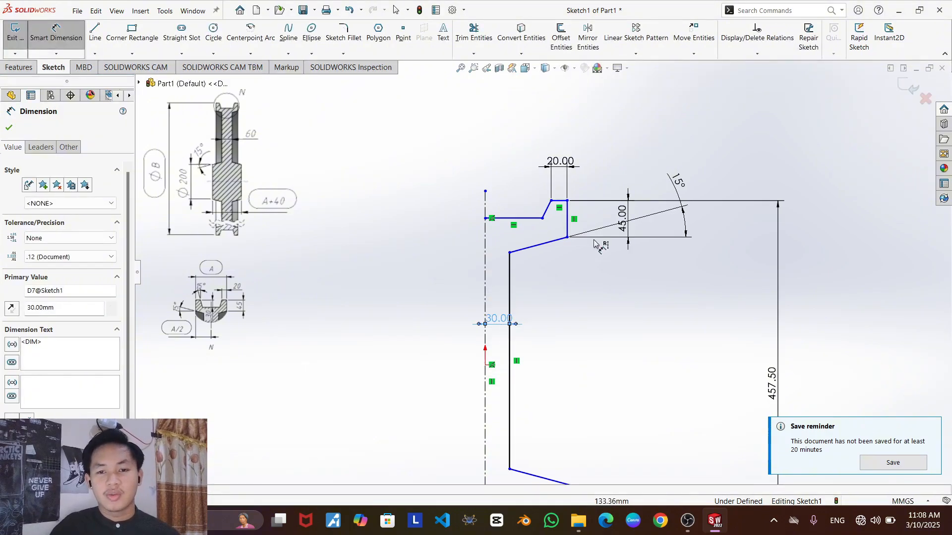
# - Dimension the horizontal distance from the groove floor's centerline endpoint to the rim's upper outer corner as 130/2 mm
pyautogui.click(567, 201)
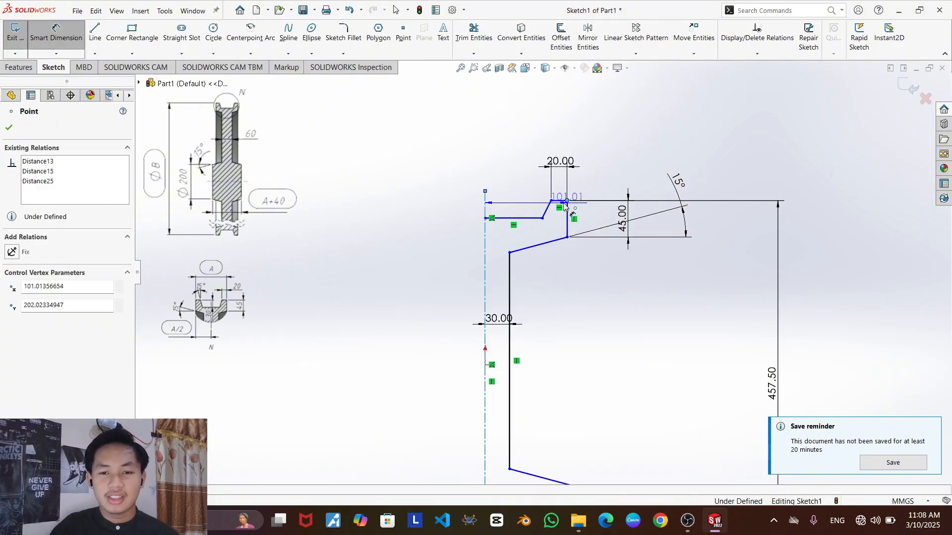
pyautogui.click(486, 218)
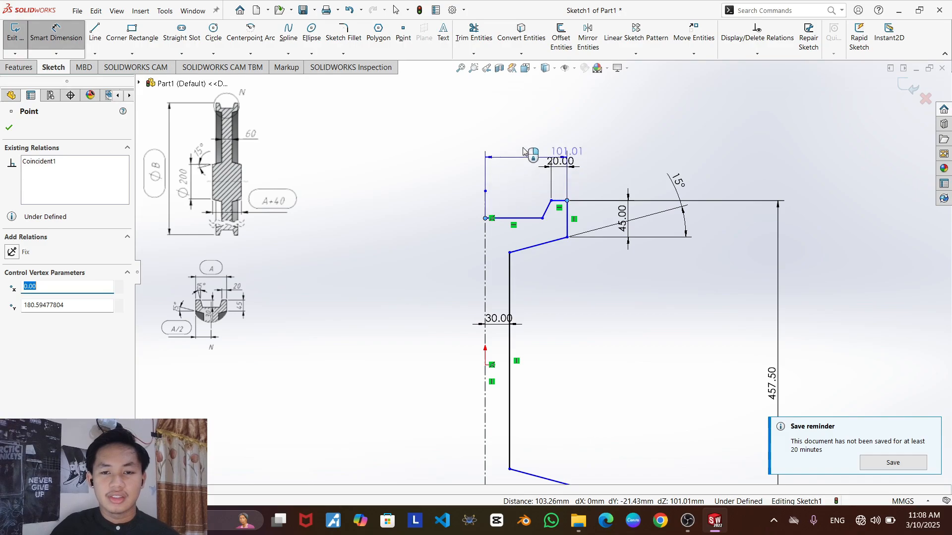
pyautogui.click(527, 128)
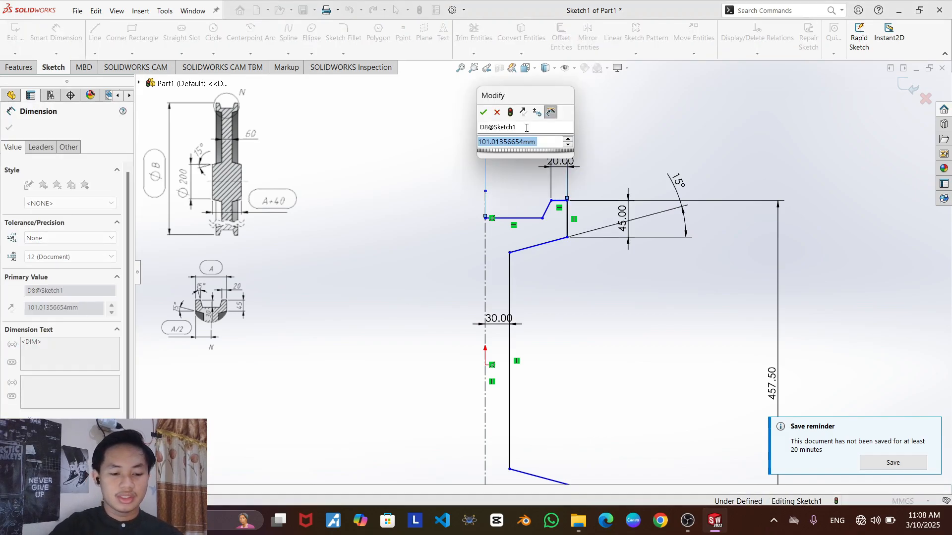
pyautogui.write('130/')
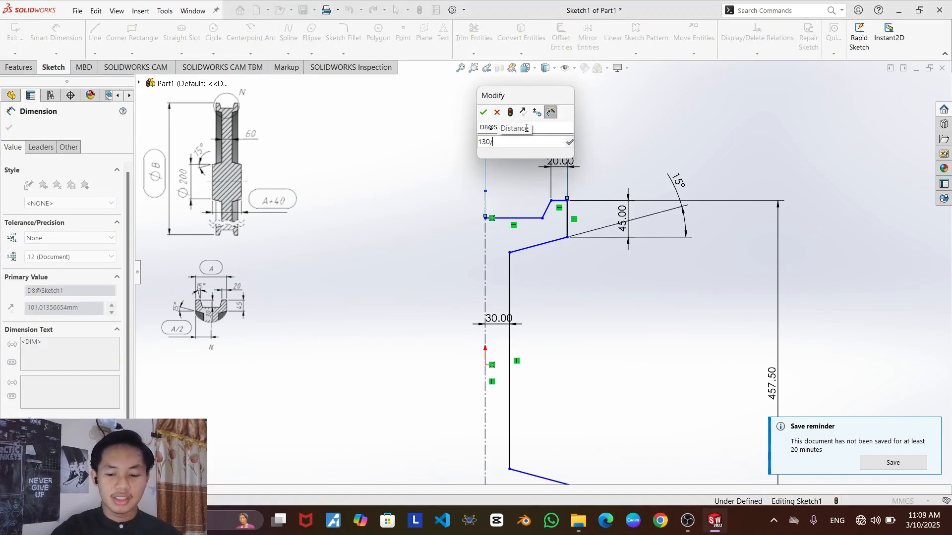
pyautogui.write('2')
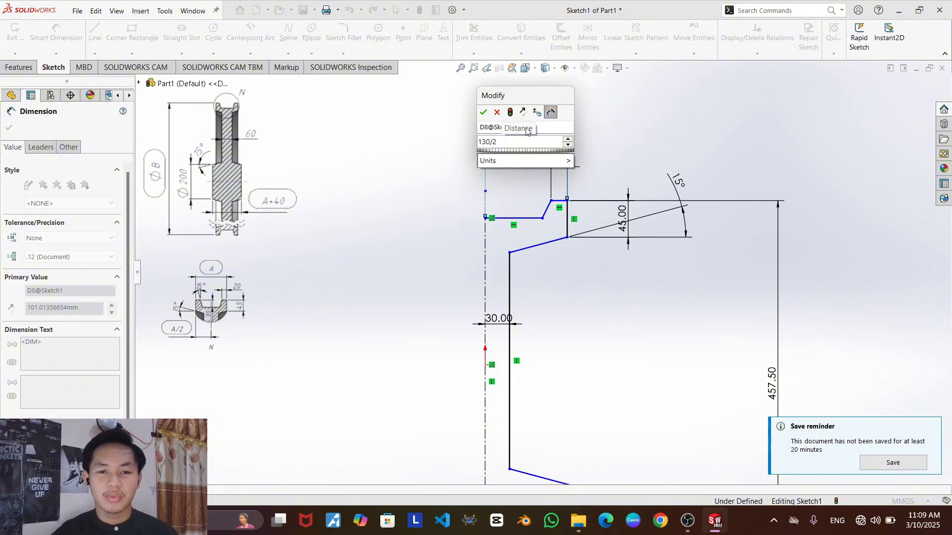
pyautogui.press('Return')
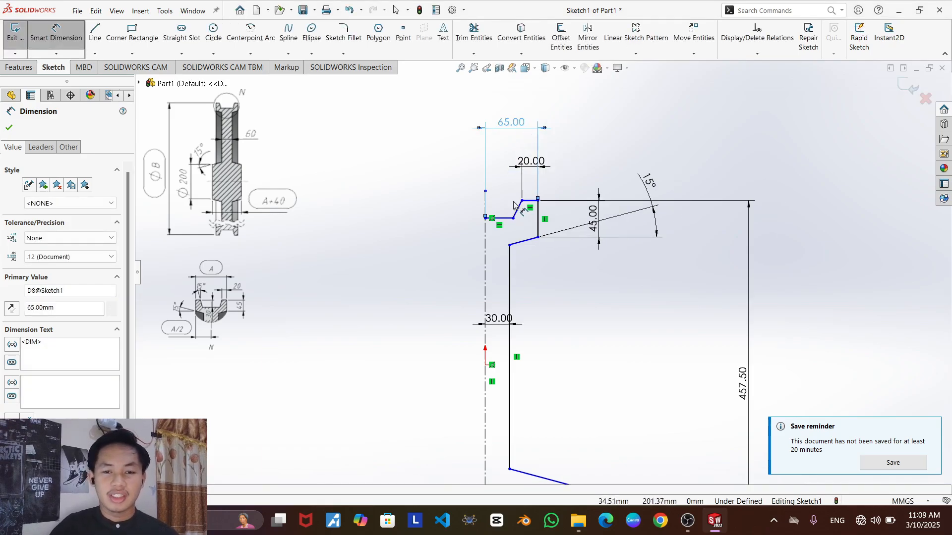
# - Dimension the groove's vertical depth between the two ends of its sloped wall as 30 mm
pyautogui.scroll(-2, 523, 213)
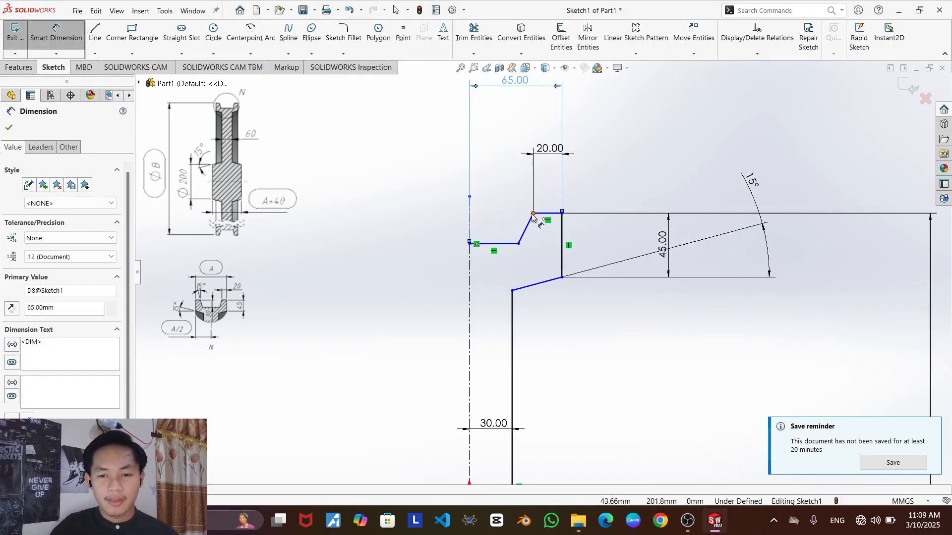
pyautogui.click(533, 215)
pyautogui.click(518, 244)
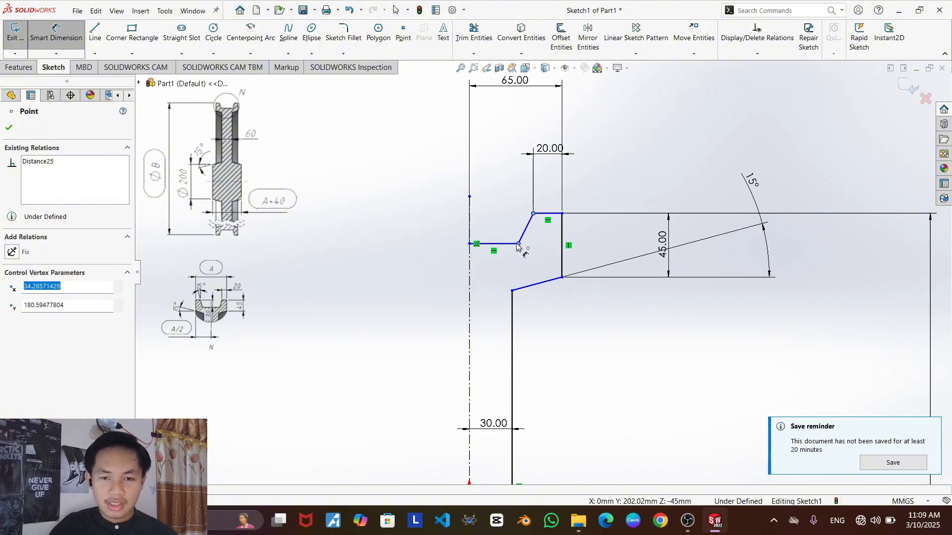
pyautogui.click(501, 228)
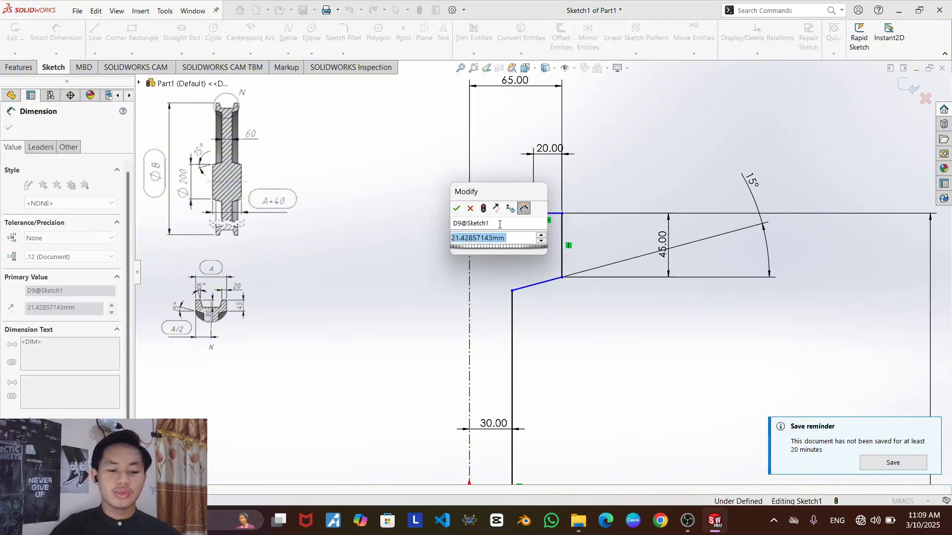
pyautogui.write('30')
pyautogui.press('Return')
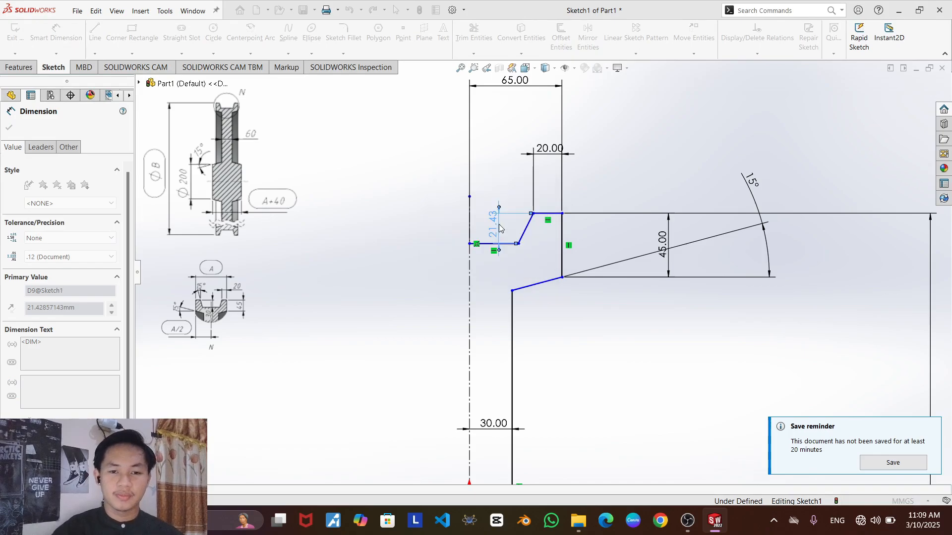
# - Dimension the groove's sloped wall at 15° from vertical, measured at the wall's upper corner
pyautogui.click(525, 247)
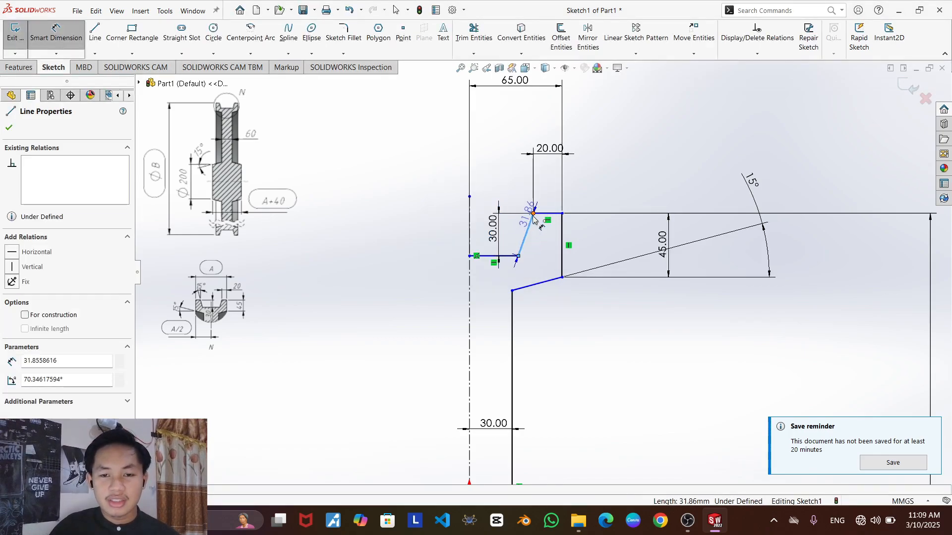
pyautogui.click(534, 214)
pyautogui.click(534, 193)
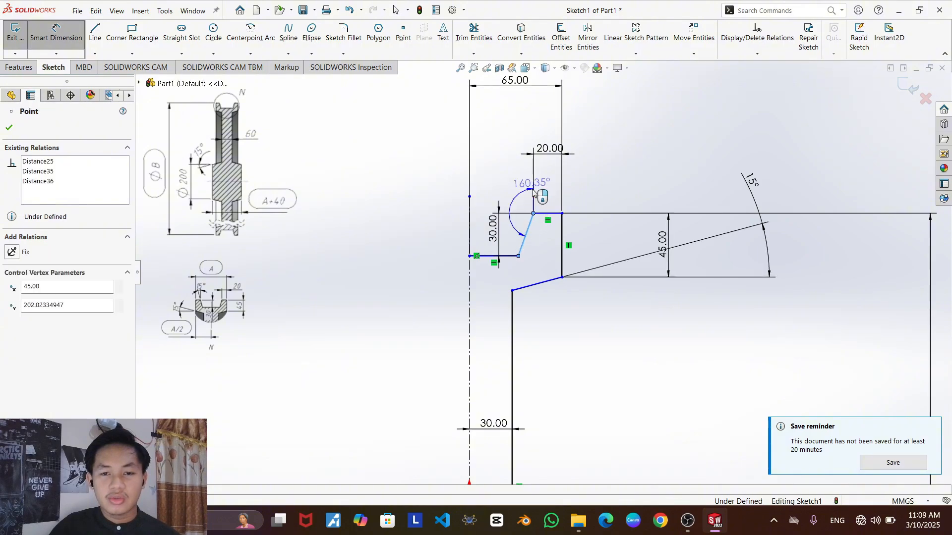
pyautogui.scroll(1, 559, 90)
pyautogui.click(558, 93)
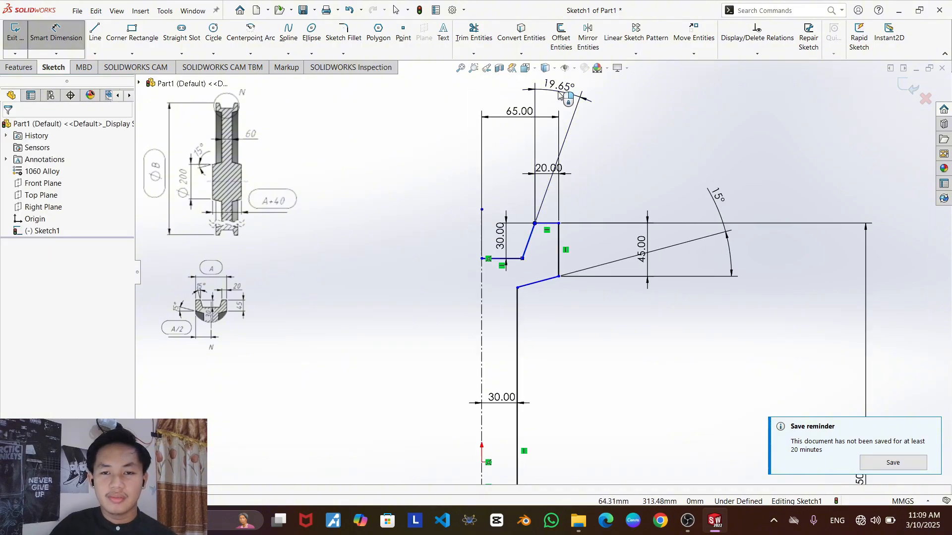
pyautogui.write('15')
pyautogui.press('Return')
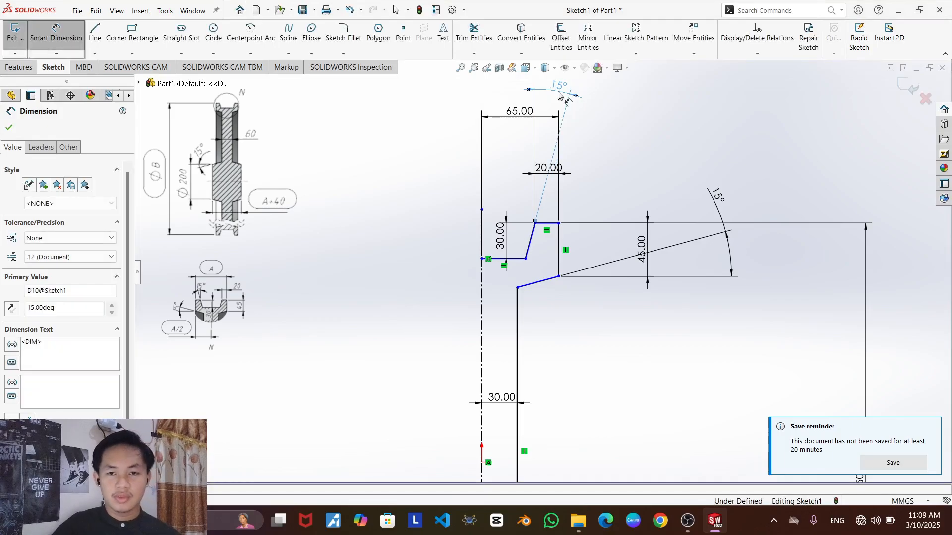
# - Dimension the hub's horizontal bottom line as 170/2 mm
pyautogui.scroll(2, 565, 370)
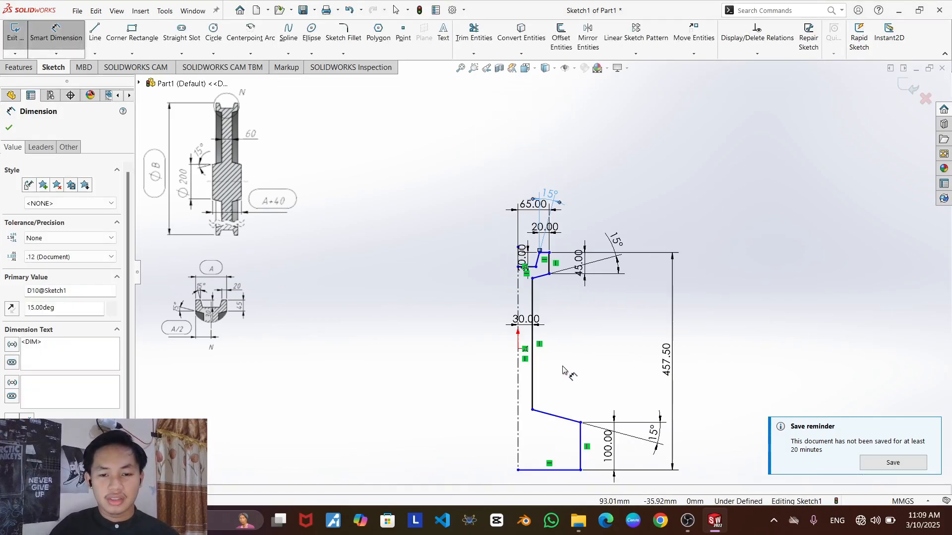
pyautogui.scroll(1, 565, 369)
pyautogui.scroll(-2, 519, 313)
pyautogui.scroll(-1, 514, 310)
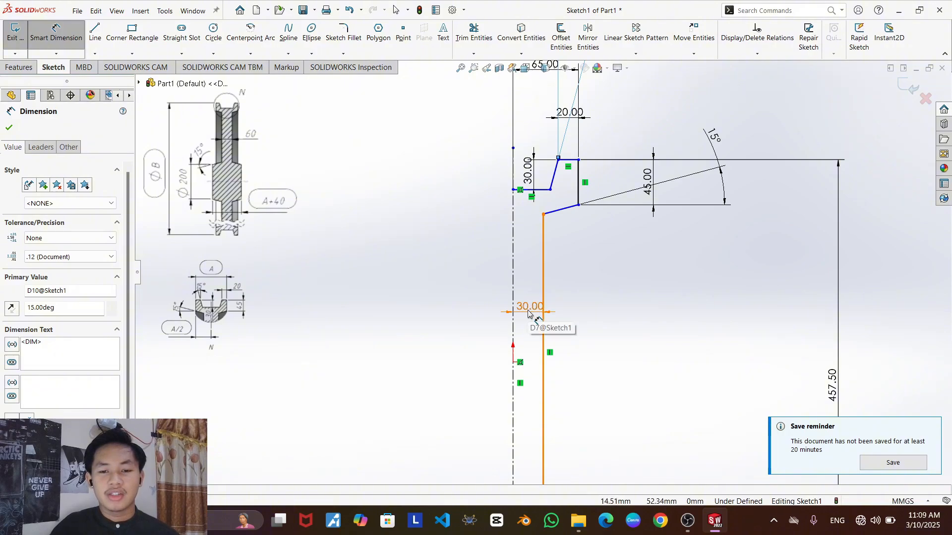
pyautogui.scroll(2, 542, 273)
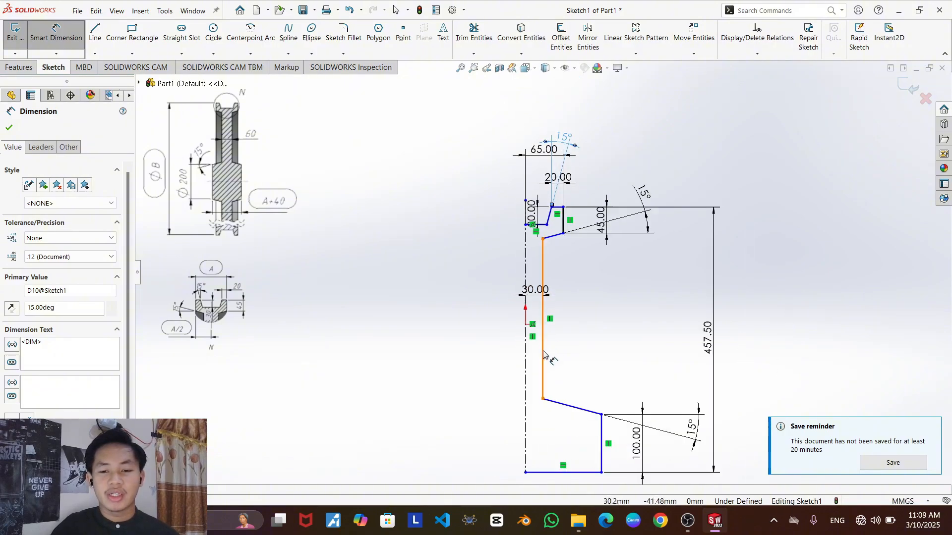
pyautogui.scroll(1, 570, 398)
pyautogui.scroll(-3, 558, 398)
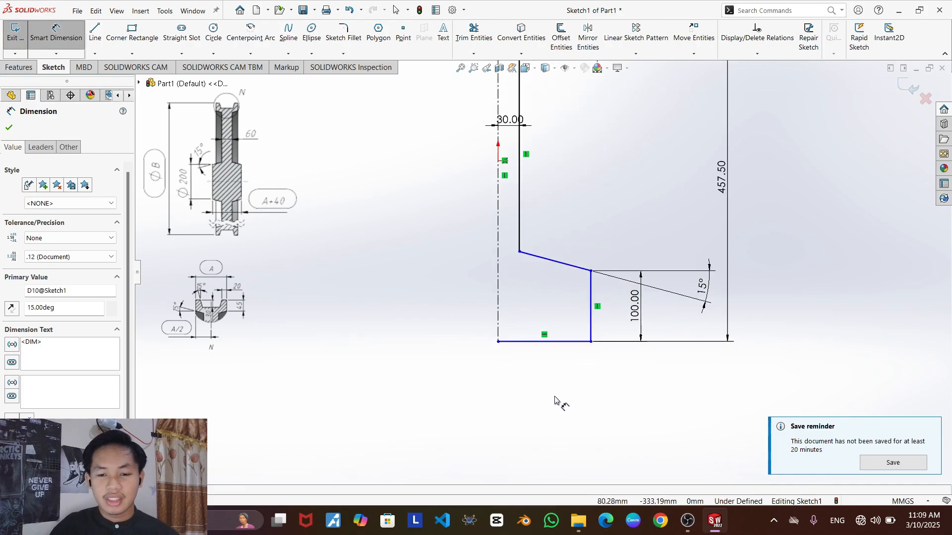
pyautogui.click(564, 324)
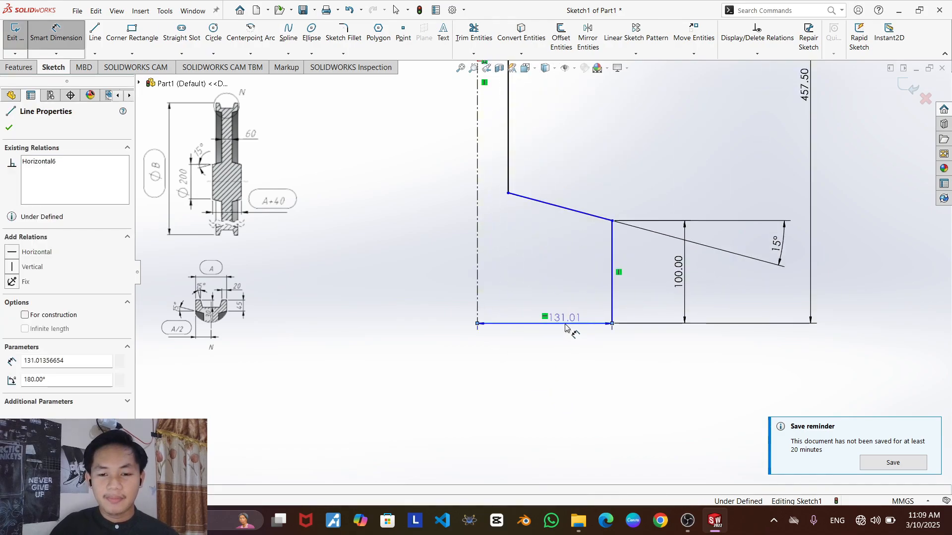
pyautogui.click(539, 369)
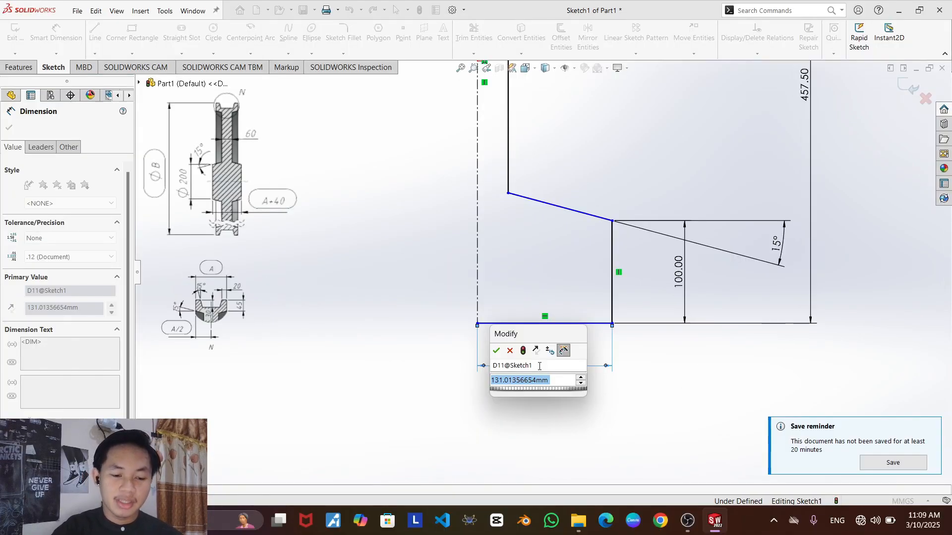
pyautogui.write('170')
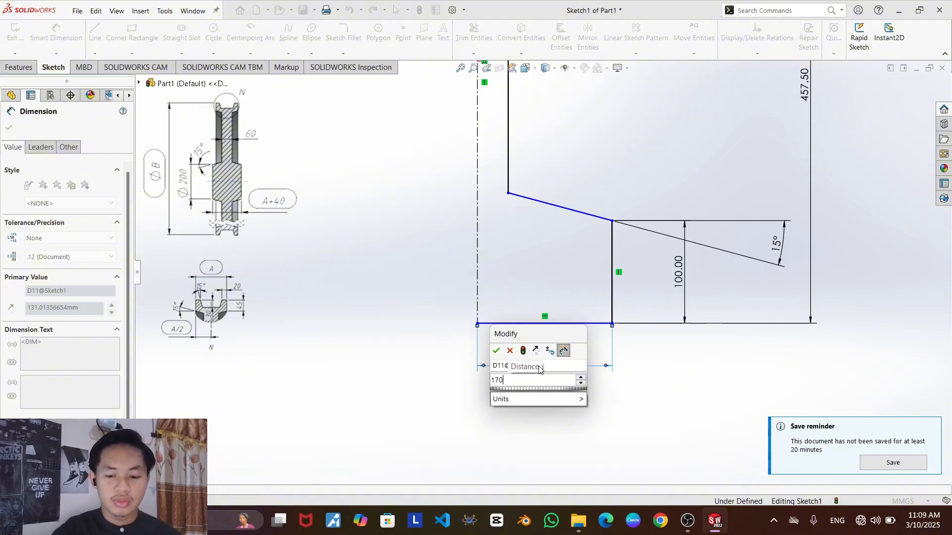
pyautogui.write('/2')
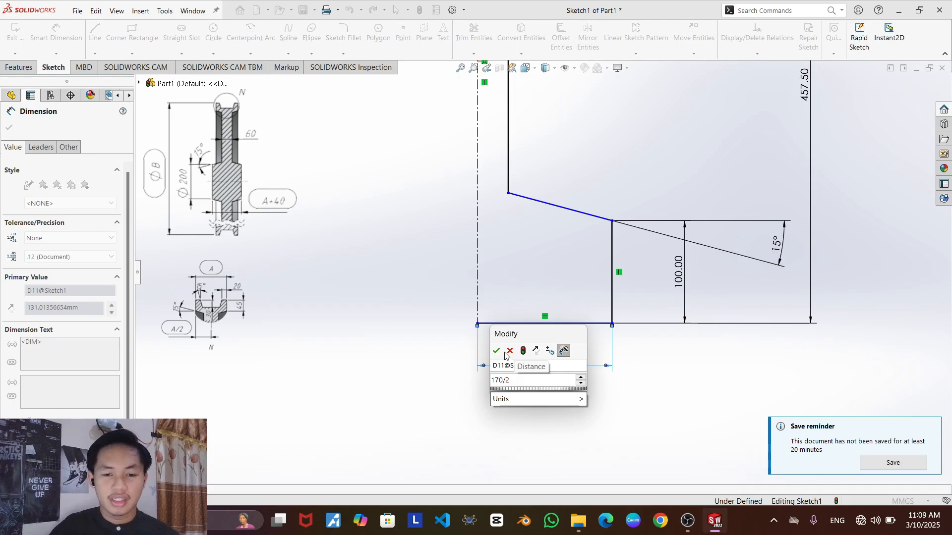
pyautogui.click(496, 350)
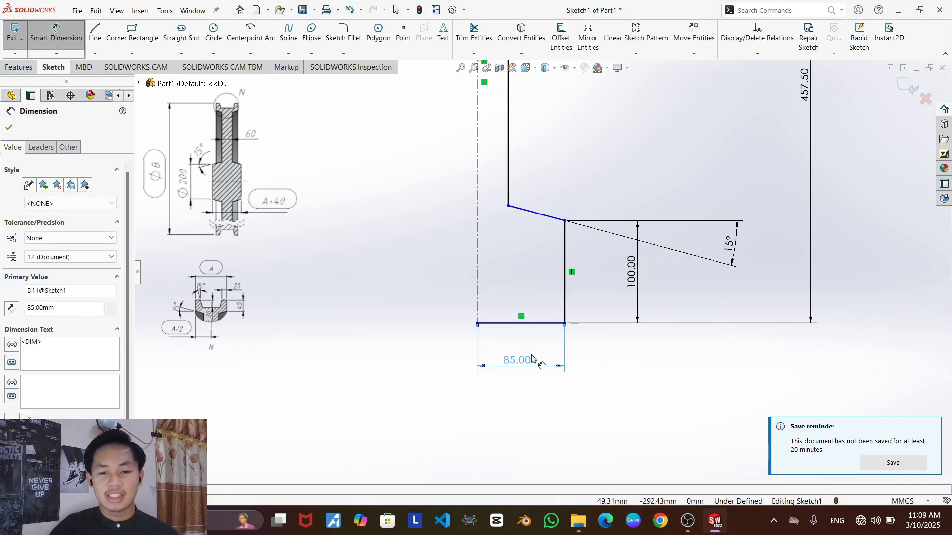
# - Examine the dimensioned half-profile from the hub up to the grooved rim
pyautogui.scroll(3, 540, 350)
pyautogui.scroll(-1, 530, 256)
pyautogui.scroll(-3, 545, 218)
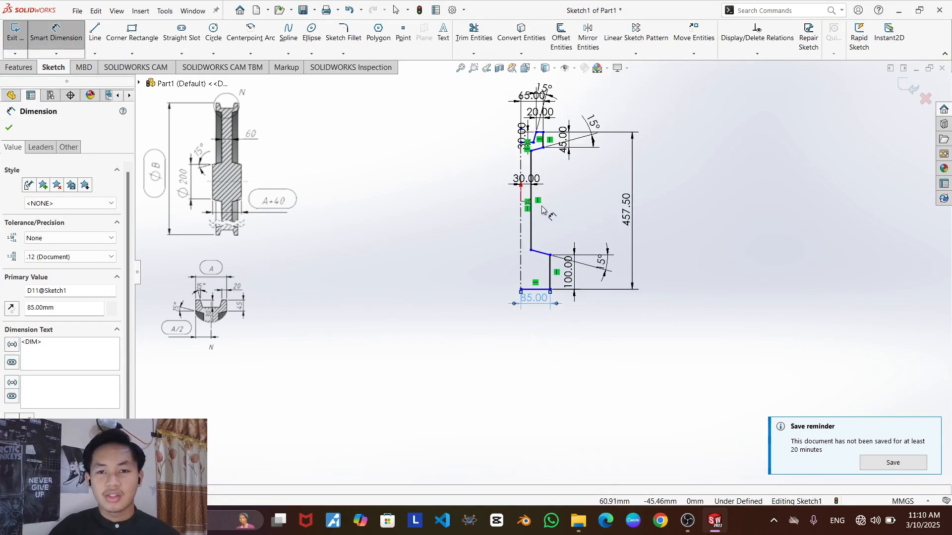
pyautogui.scroll(-2, 548, 353)
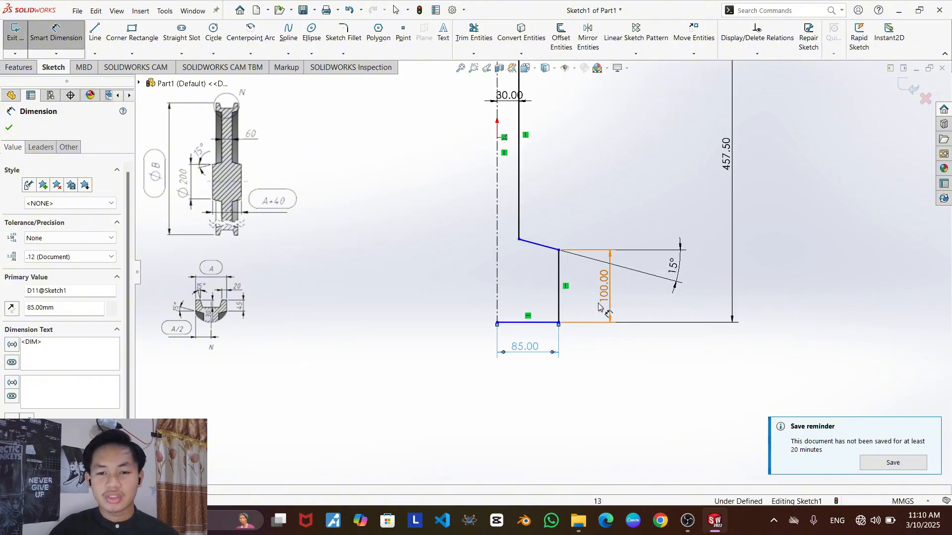
pyautogui.scroll(3, 551, 268)
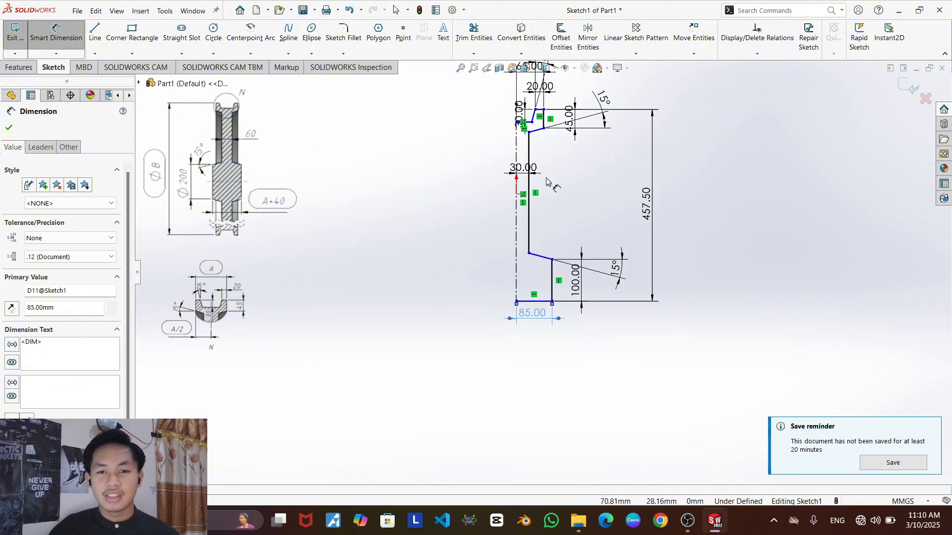
pyautogui.scroll(-3, 540, 156)
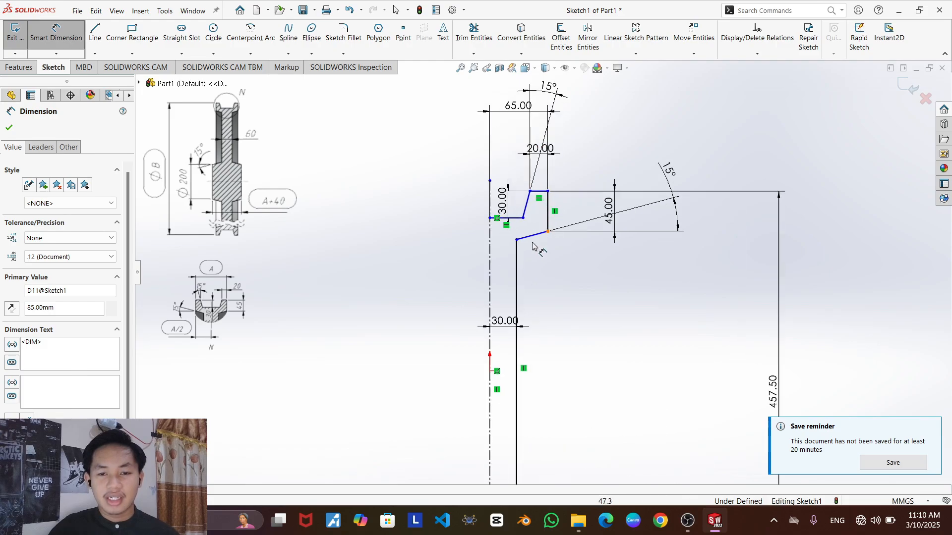
pyautogui.scroll(5, 541, 245)
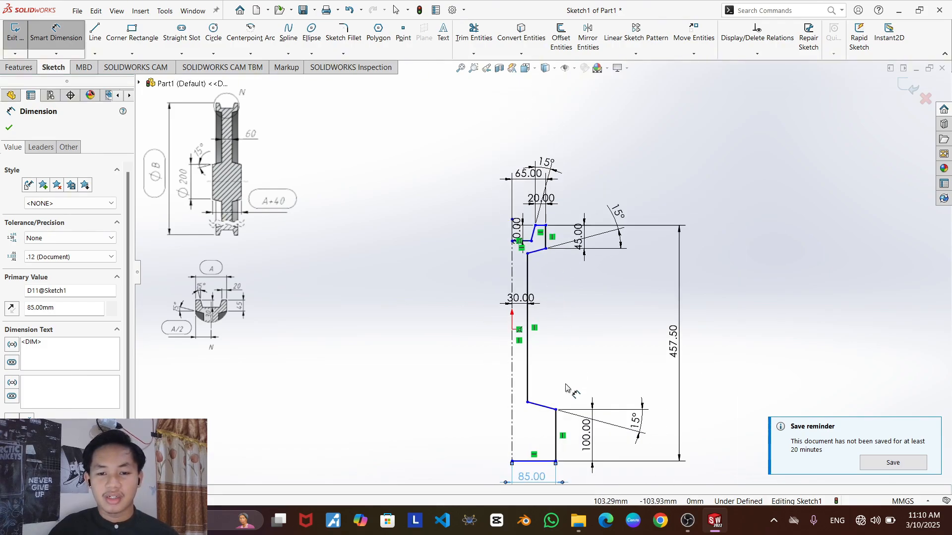
pyautogui.scroll(-2, 559, 383)
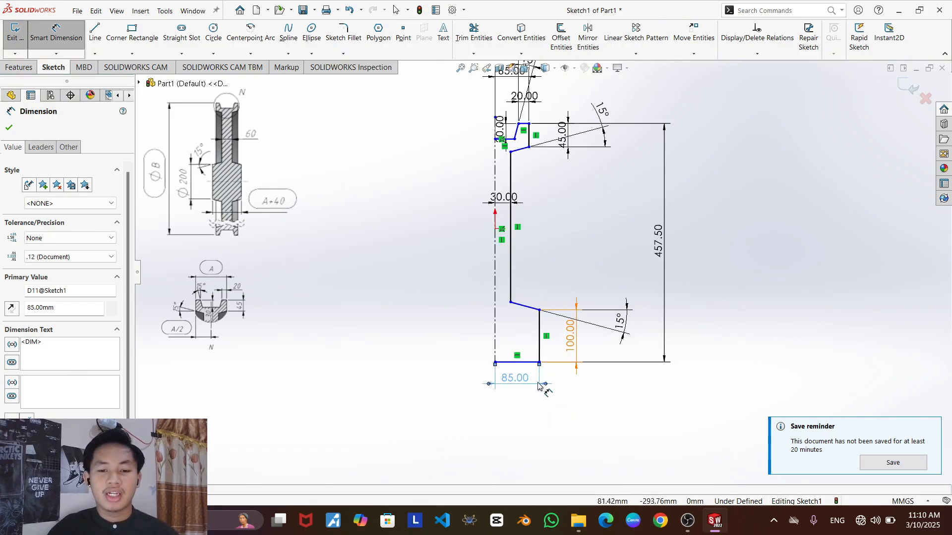
# - Delete the hub's bottom width, side height and 15° slope dimensions from the sketch
pyautogui.press('Delete')
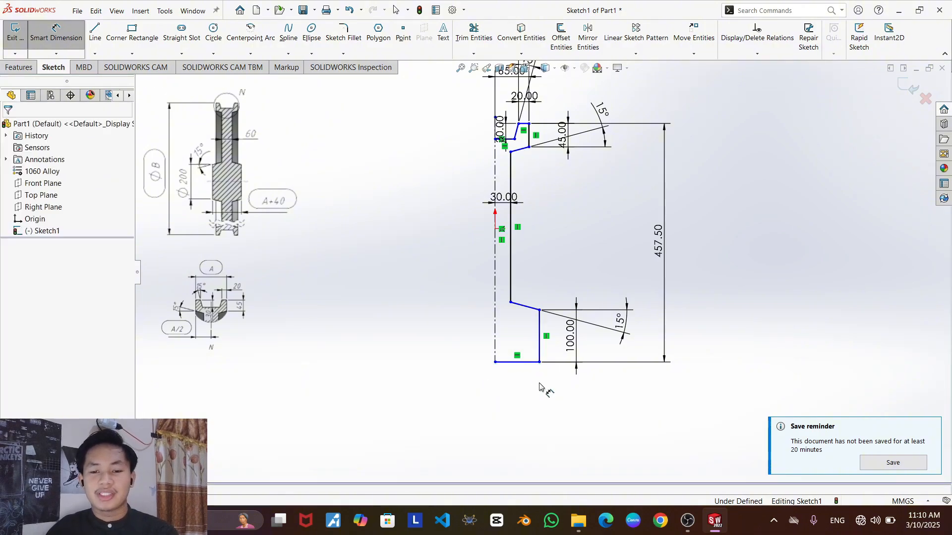
pyautogui.click(576, 350)
pyautogui.press('Delete')
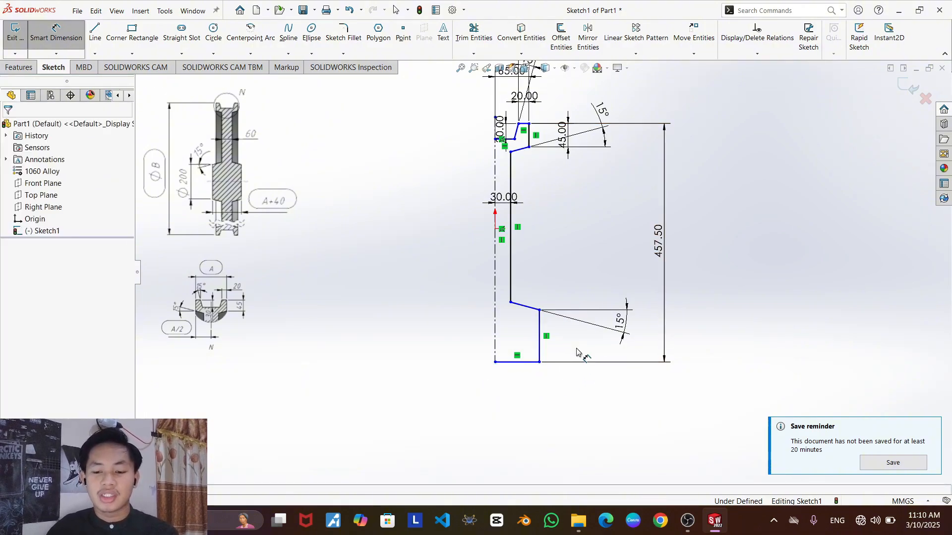
pyautogui.click(619, 321)
pyautogui.press('Delete')
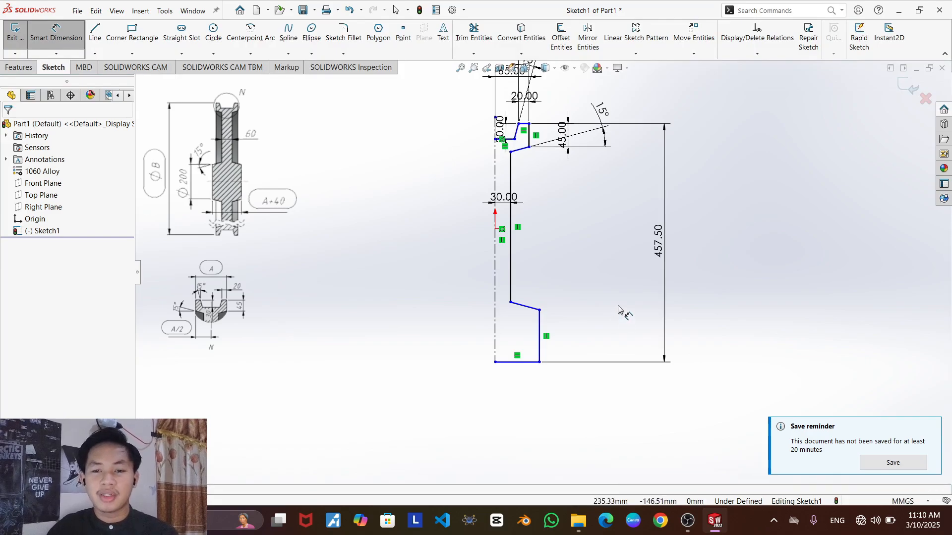
# - Delete the overall height dimension and the web's distance dimension from the centerline
pyautogui.scroll(2, 616, 303)
pyautogui.scroll(-4, 614, 279)
pyautogui.click(620, 233)
pyautogui.press('Delete')
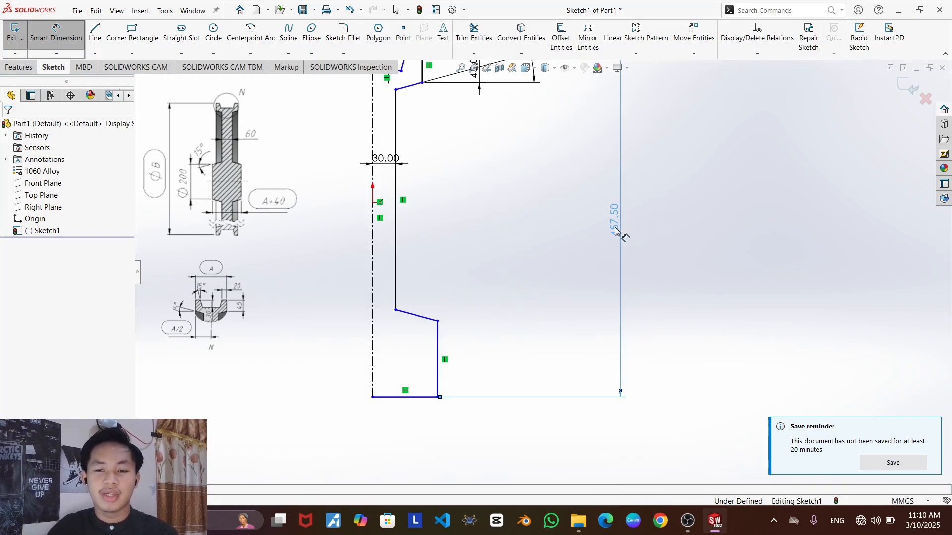
pyautogui.scroll(3, 521, 240)
pyautogui.scroll(-4, 504, 220)
pyautogui.click(507, 231)
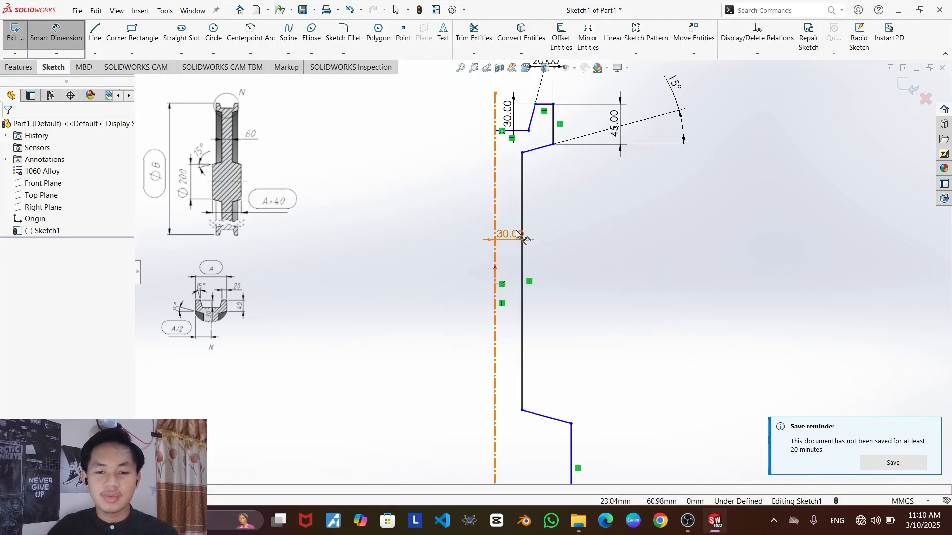
pyautogui.press('Delete')
pyautogui.scroll(2, 612, 190)
pyautogui.scroll(-2, 621, 172)
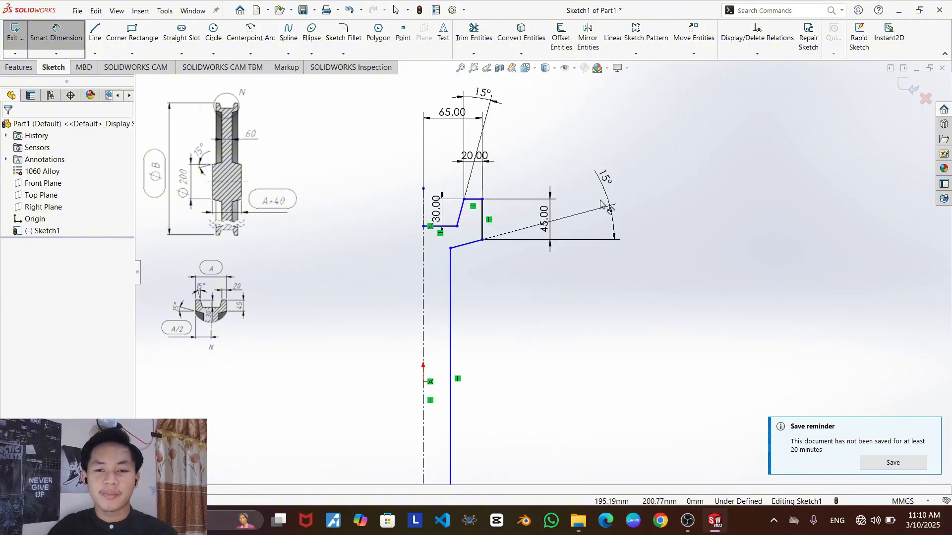
# - Delete all remaining dimensions around the rim and groove: both 15° angles, rim height, groove depth, top width and half-width
pyautogui.click(606, 185)
pyautogui.press('Delete')
pyautogui.click(544, 218)
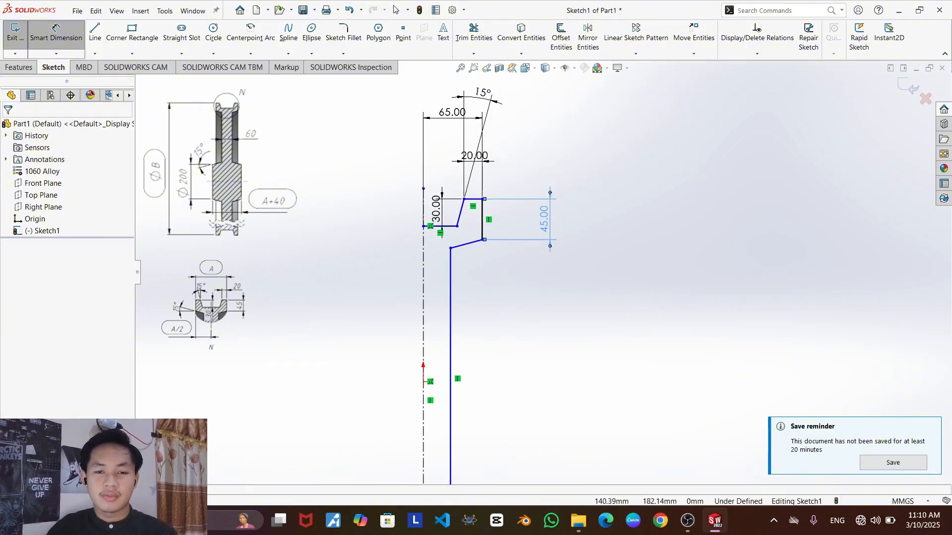
pyautogui.press('Delete')
pyautogui.click(434, 207)
pyautogui.click(467, 157)
pyautogui.press('Delete')
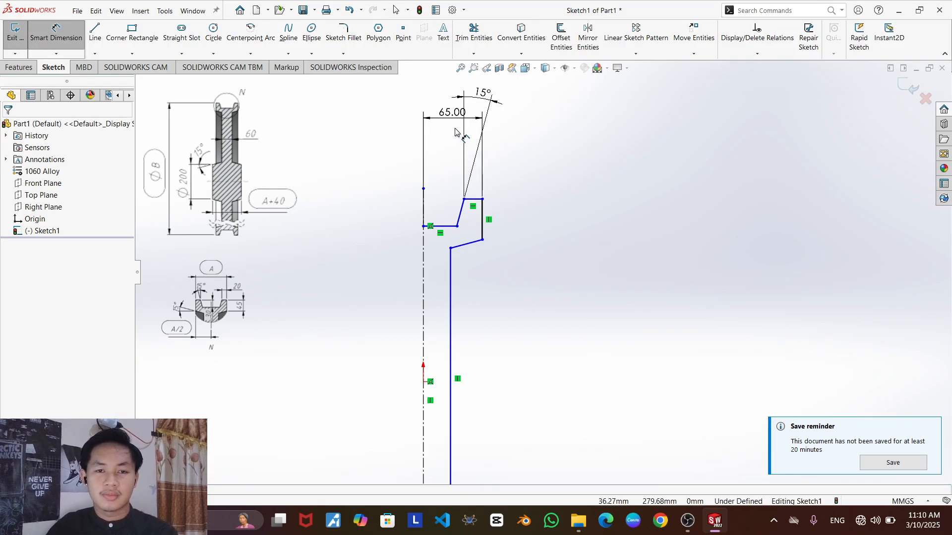
pyautogui.click(451, 114)
pyautogui.press('Delete')
pyautogui.click(478, 96)
pyautogui.press('Delete')
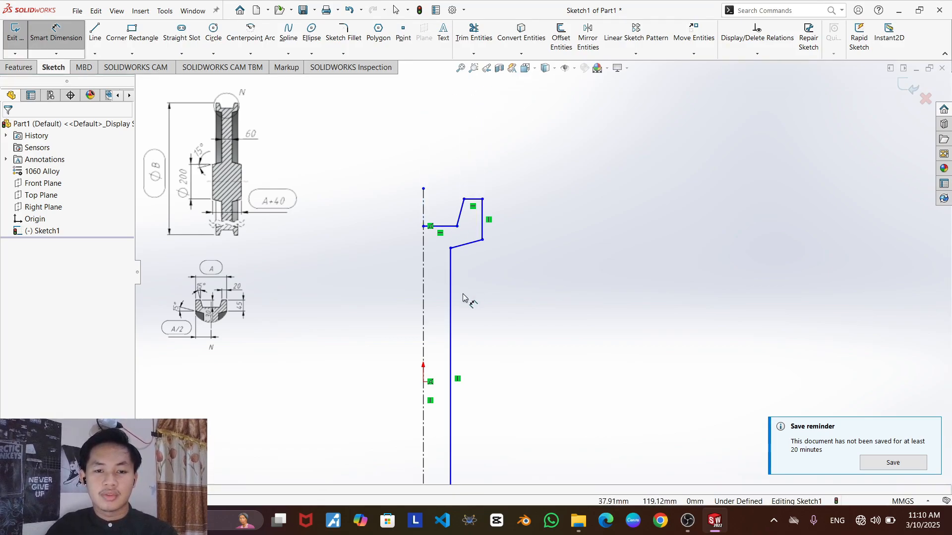
# - Mirror the nine half-profile lines about the vertical centerline, keeping the originals, to complete the wheel's cross-section
pyautogui.scroll(3, 507, 351)
pyautogui.scroll(-2, 507, 351)
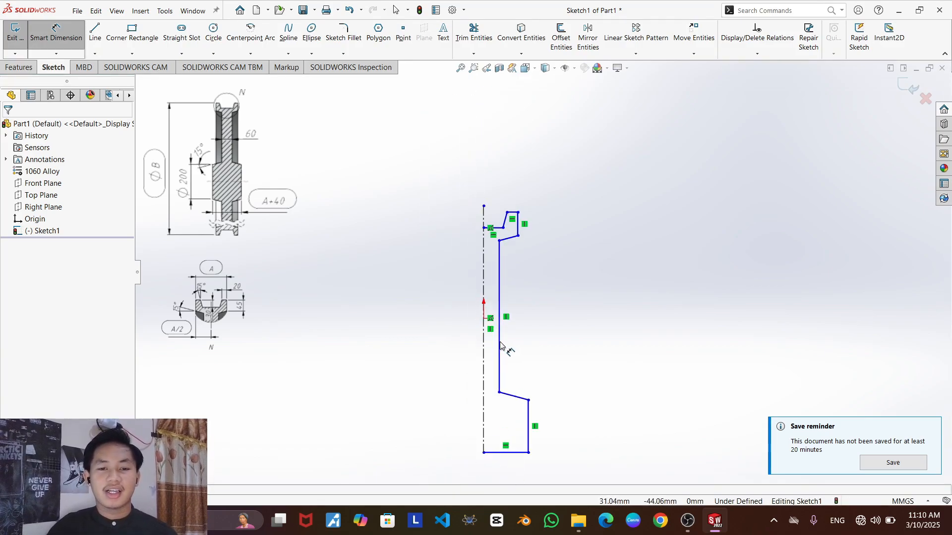
pyautogui.scroll(2, 502, 347)
pyautogui.scroll(-1, 501, 346)
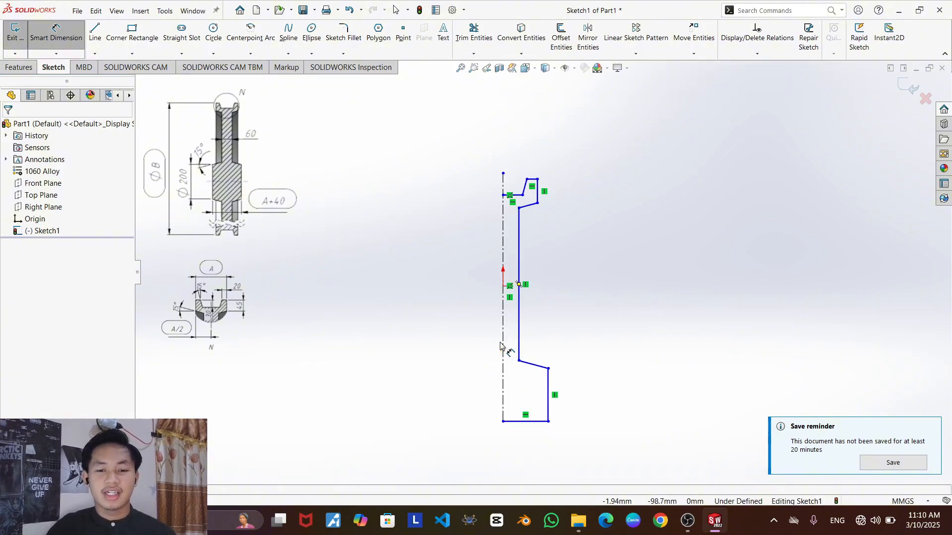
pyautogui.scroll(-1, 502, 347)
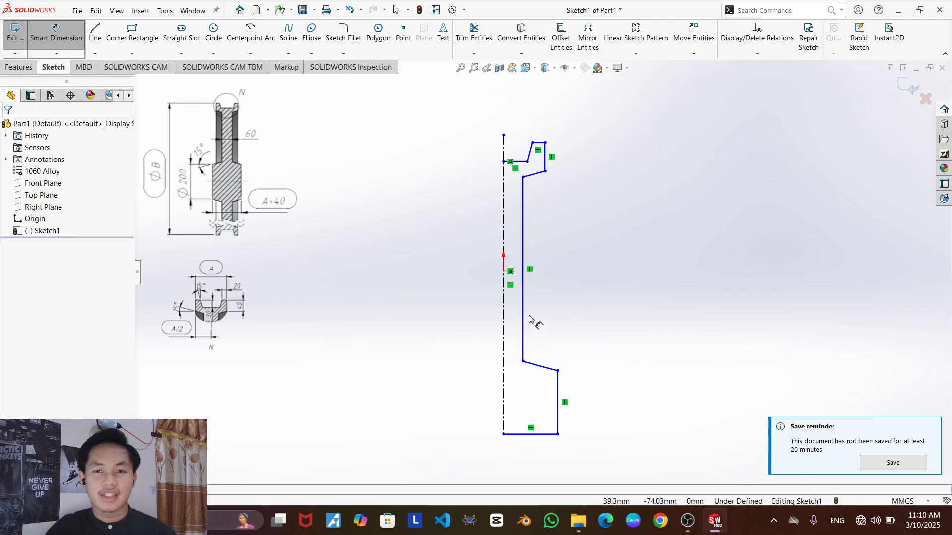
pyautogui.click(587, 36)
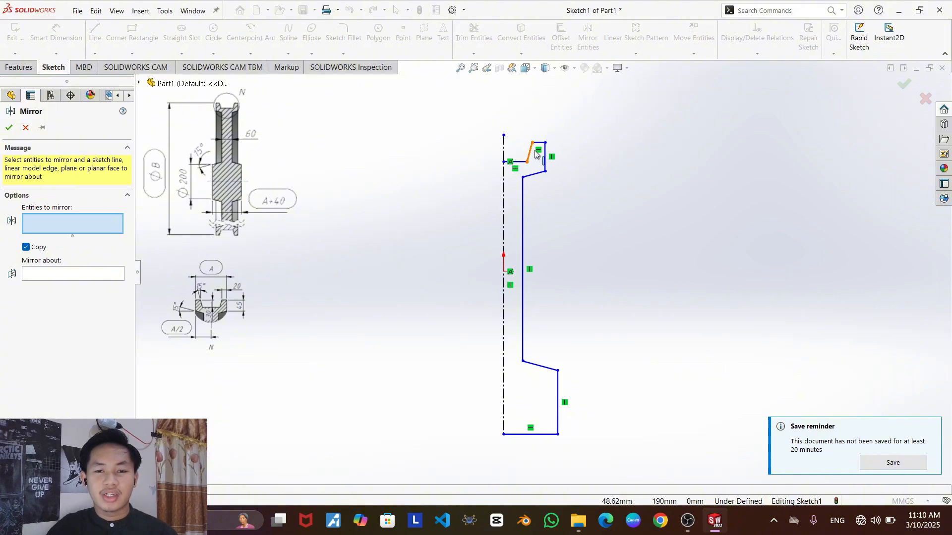
pyautogui.click(547, 436)
pyautogui.click(557, 397)
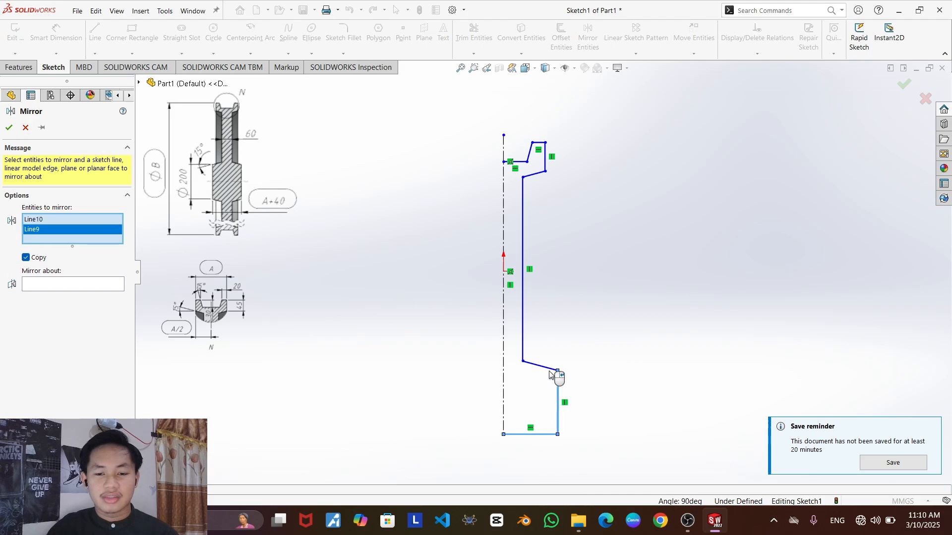
pyautogui.click(545, 367)
pyautogui.click(523, 278)
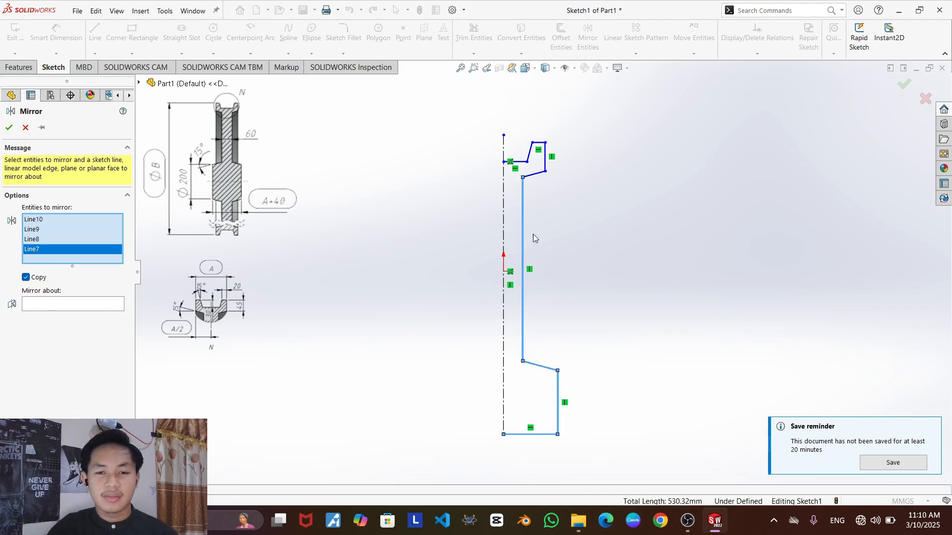
pyautogui.click(534, 175)
pyautogui.click(545, 158)
pyautogui.click(539, 143)
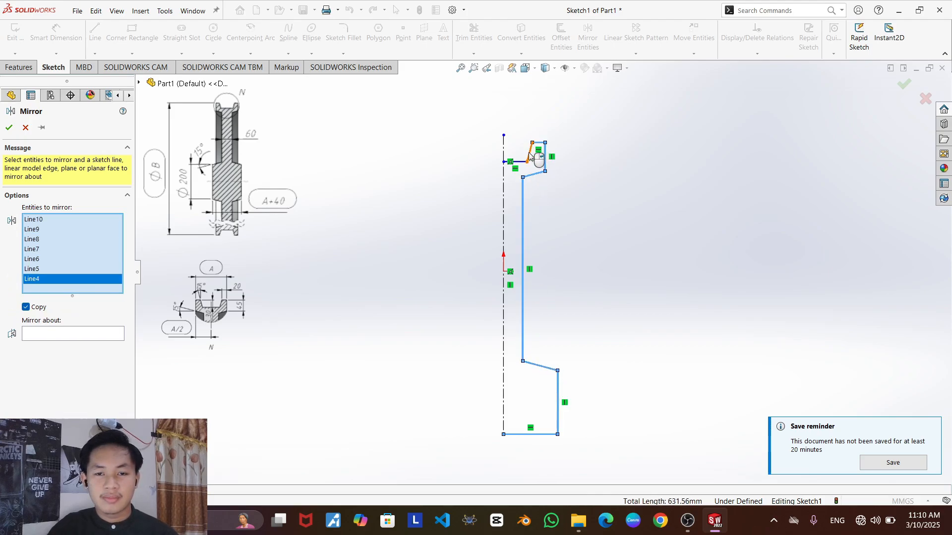
pyautogui.click(529, 154)
pyautogui.click(514, 162)
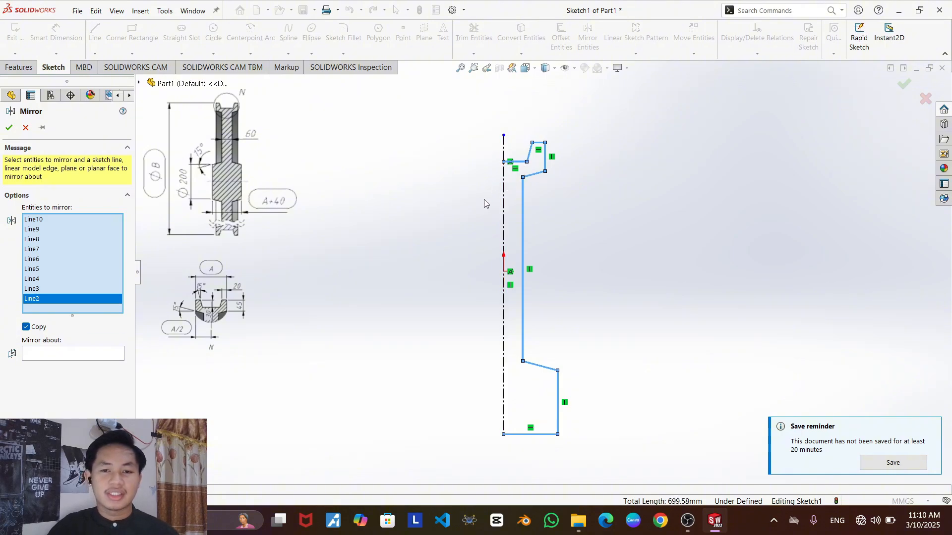
pyautogui.click(43, 354)
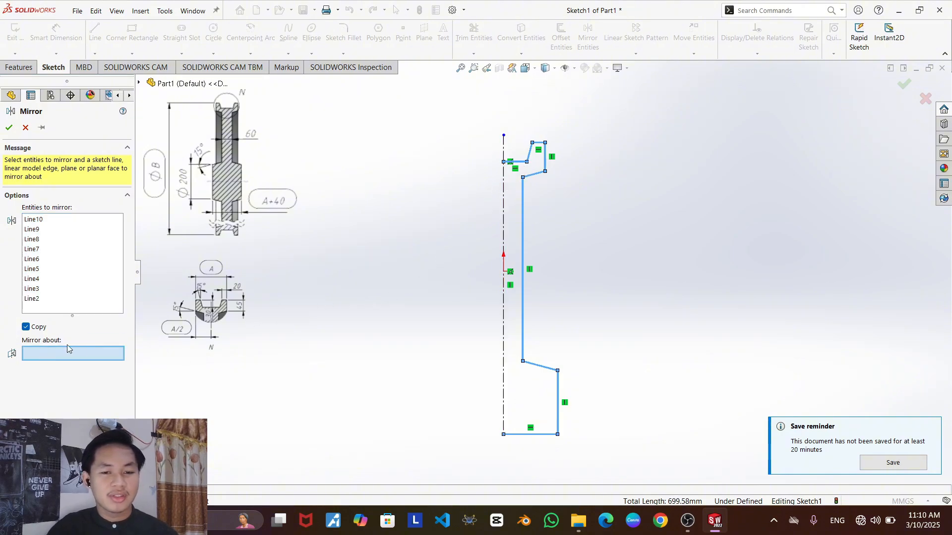
pyautogui.click(504, 206)
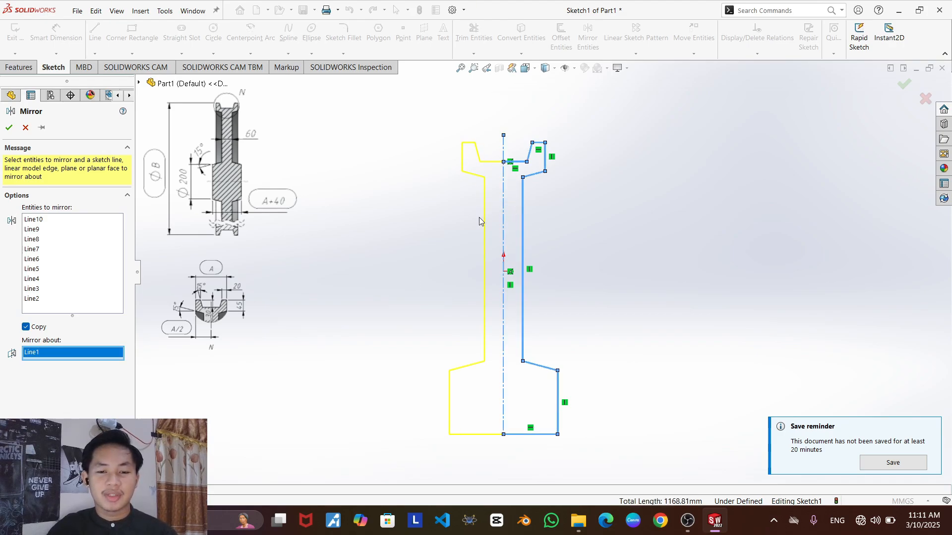
pyautogui.click(11, 130)
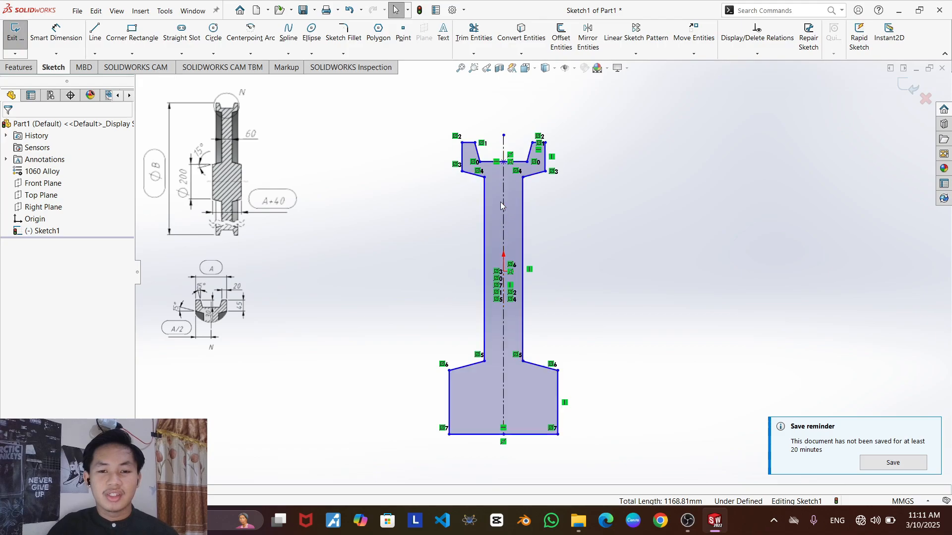
# - Trim away the vertical centerline inside the mirrored wheel cross-section
pyautogui.click(472, 43)
pyautogui.moveTo(500, 145)
pyautogui.mouseDown()
pyautogui.moveTo(515, 151)
pyautogui.moveTo(489, 208)
pyautogui.moveTo(506, 229)
pyautogui.mouseUp()
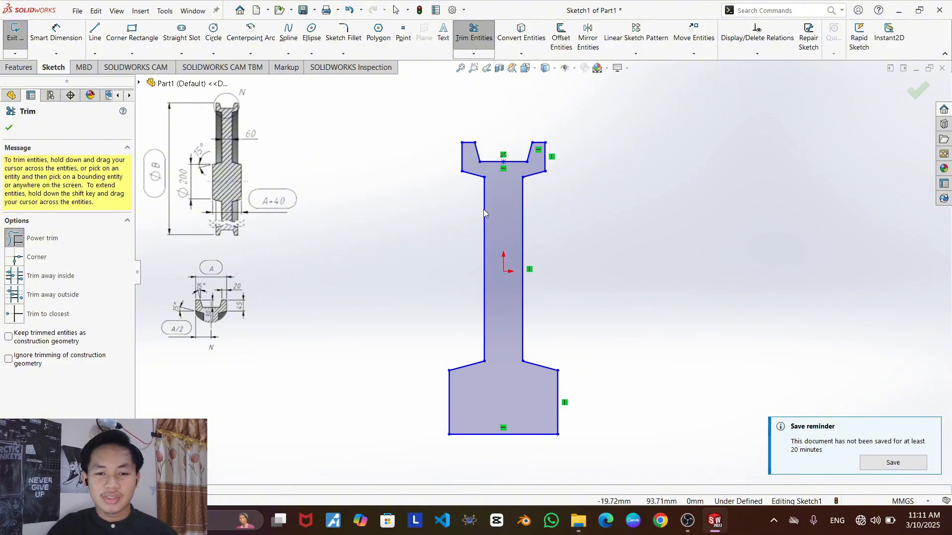
pyautogui.click(9, 128)
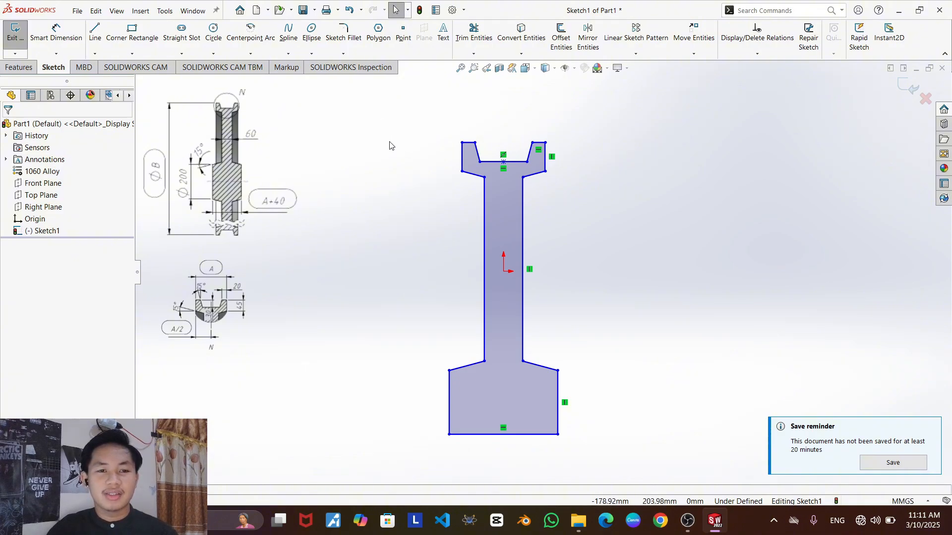
# - Dimension the rim's overall width, its left side height and the width of the left lip
pyautogui.click(56, 32)
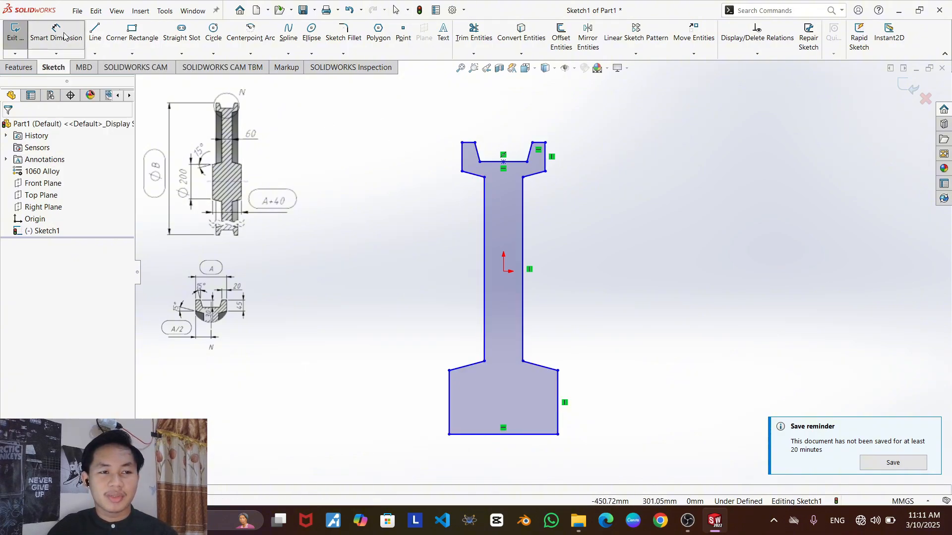
pyautogui.click(462, 143)
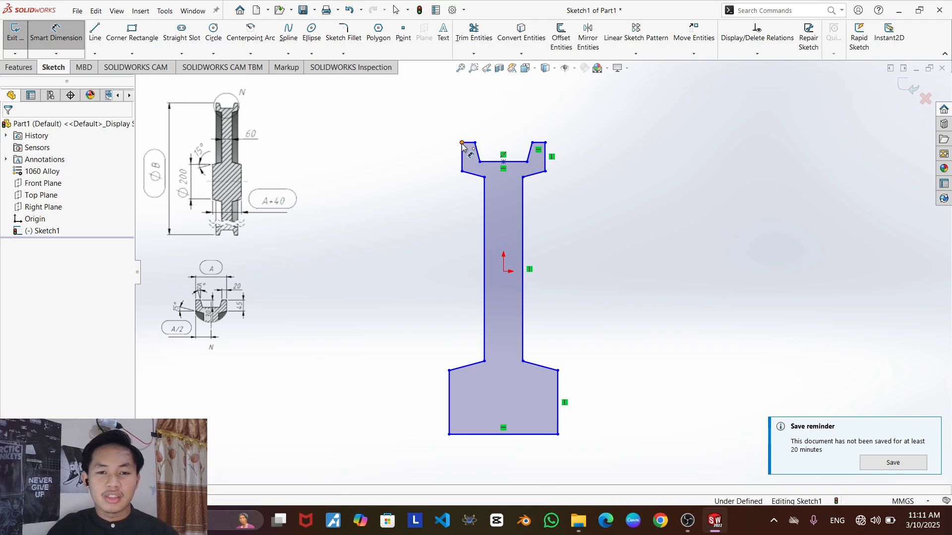
pyautogui.click(546, 143)
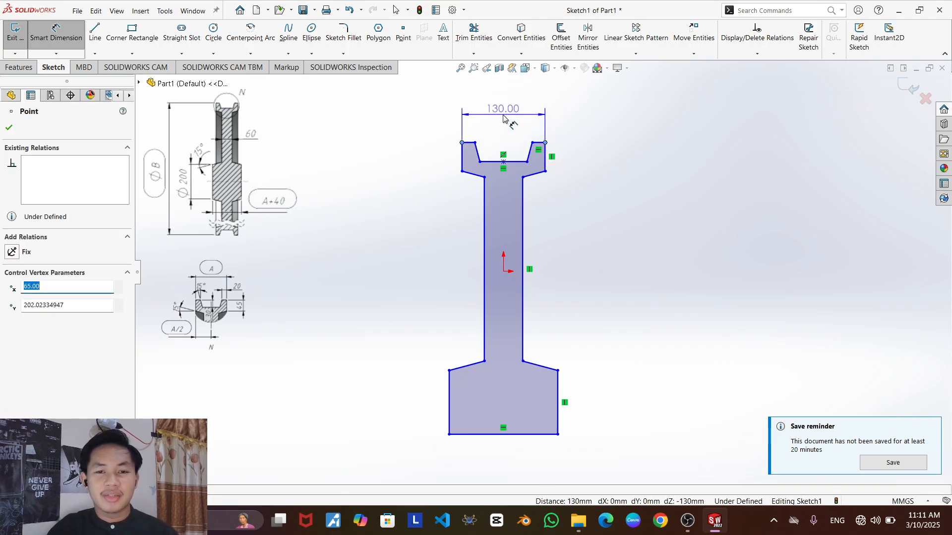
pyautogui.click(506, 115)
pyautogui.click(460, 99)
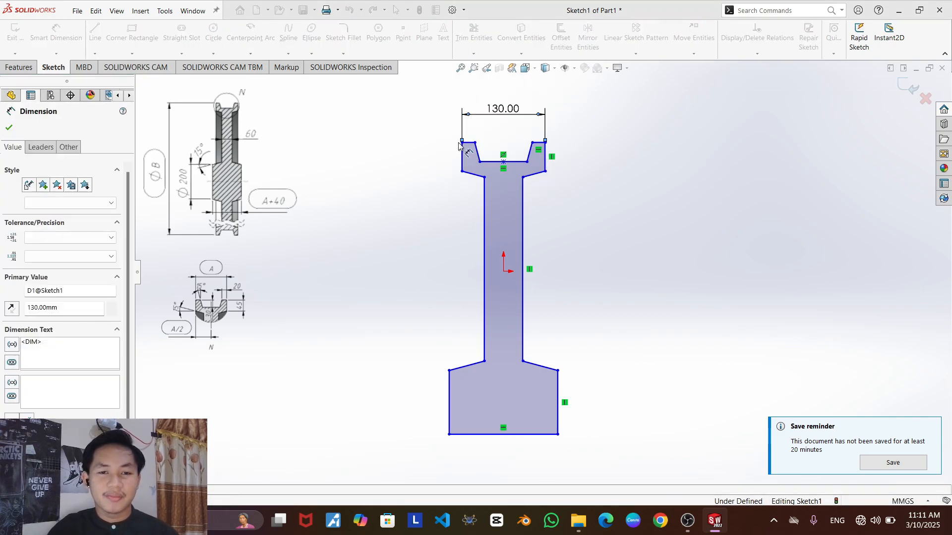
pyautogui.click(462, 157)
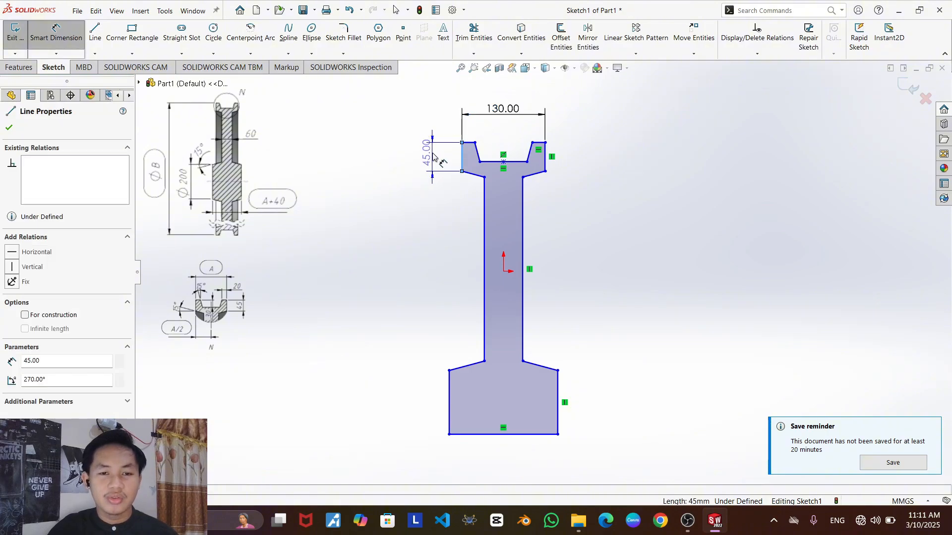
pyautogui.click(432, 155)
pyautogui.click(392, 138)
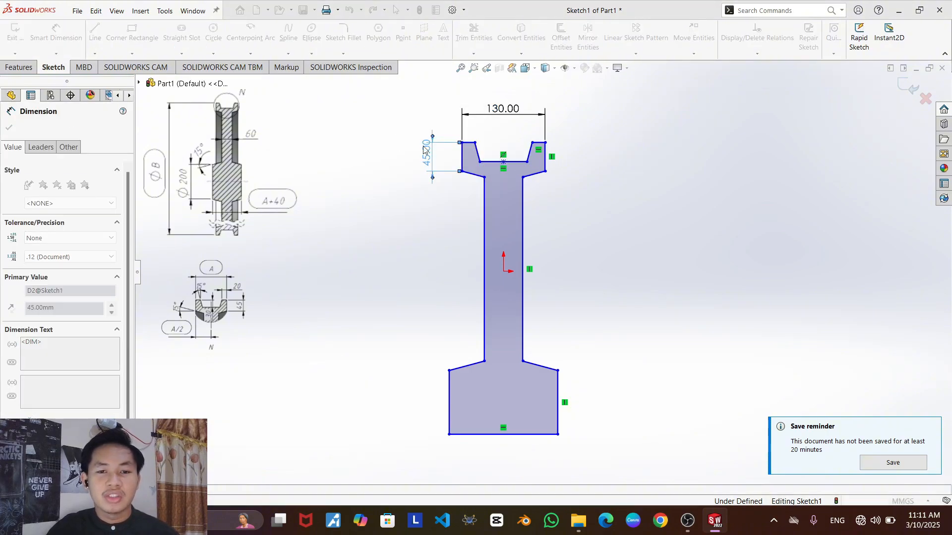
pyautogui.click(472, 147)
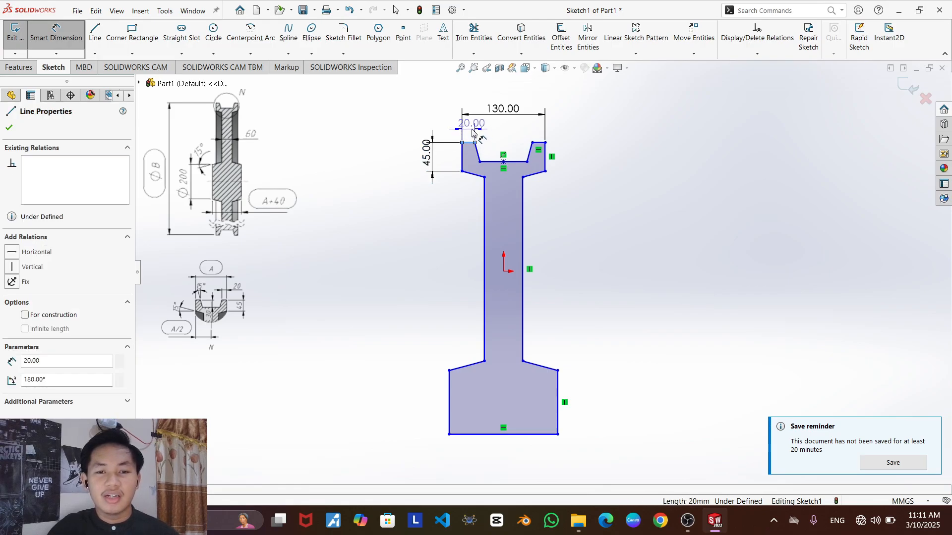
pyautogui.click(471, 125)
pyautogui.click(431, 115)
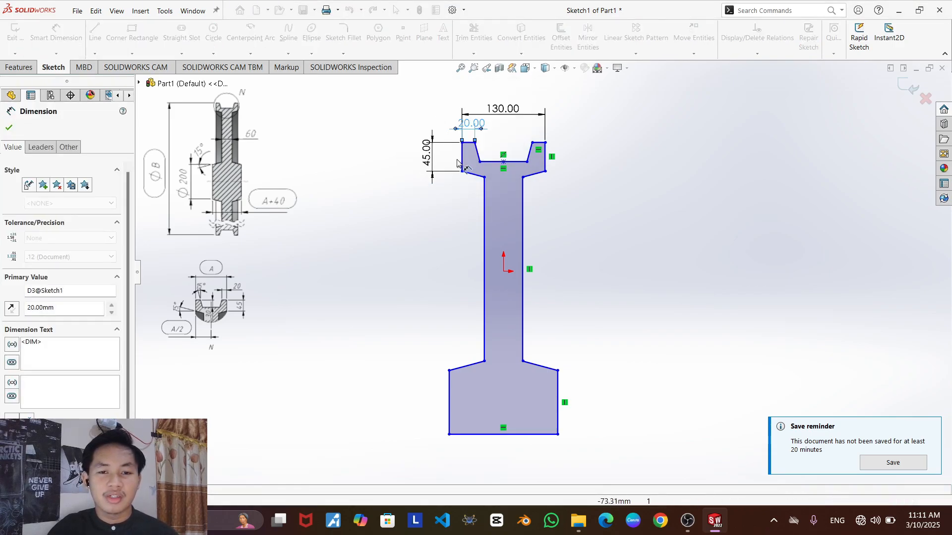
# - Add angle dimensions to the rim's left underside slope and the hub's left shoulder slope
pyautogui.click(477, 179)
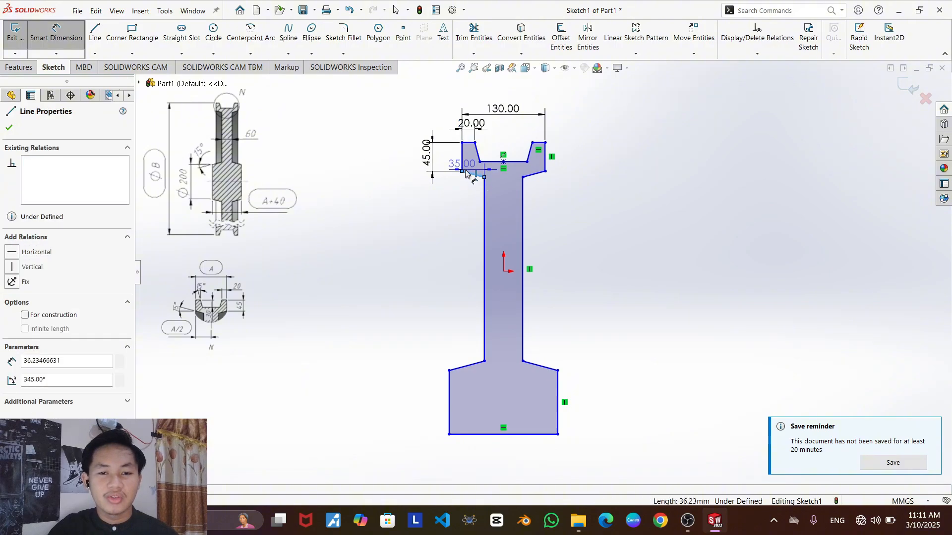
pyautogui.click(462, 171)
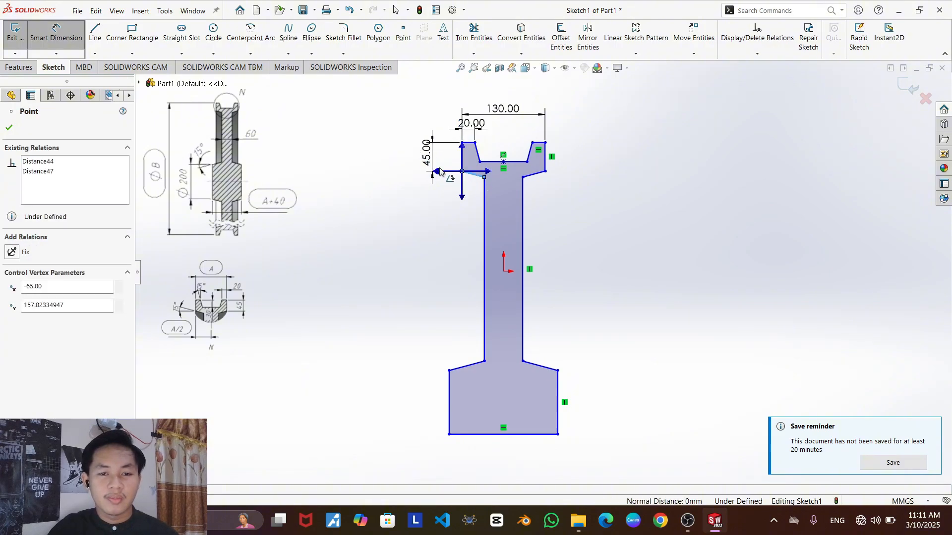
pyautogui.click(381, 160)
pyautogui.click(466, 367)
pyautogui.click(449, 371)
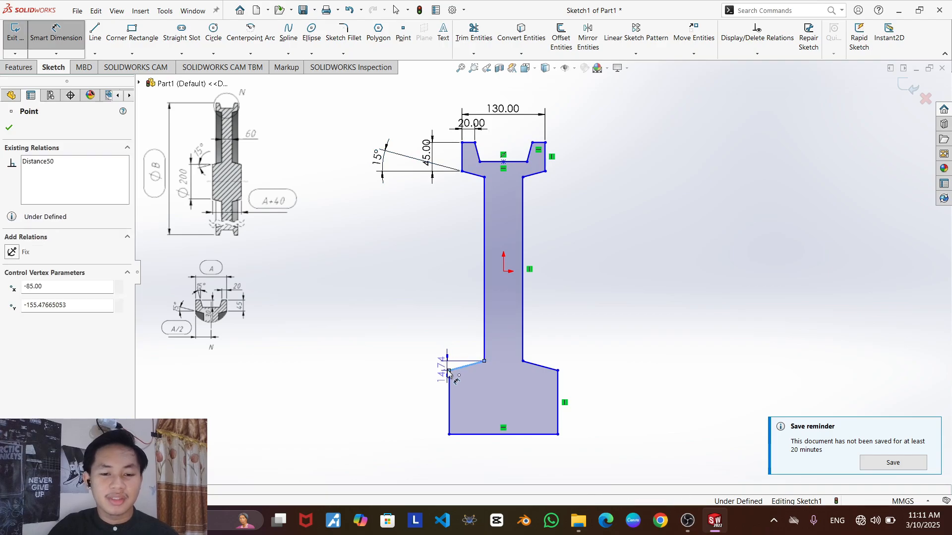
pyautogui.click(389, 380)
pyautogui.press('Return')
# - Dimension the hub's side height and bottom width, and the width of the web
pyautogui.click(449, 402)
pyautogui.click(399, 411)
pyautogui.press('Return')
pyautogui.click(476, 435)
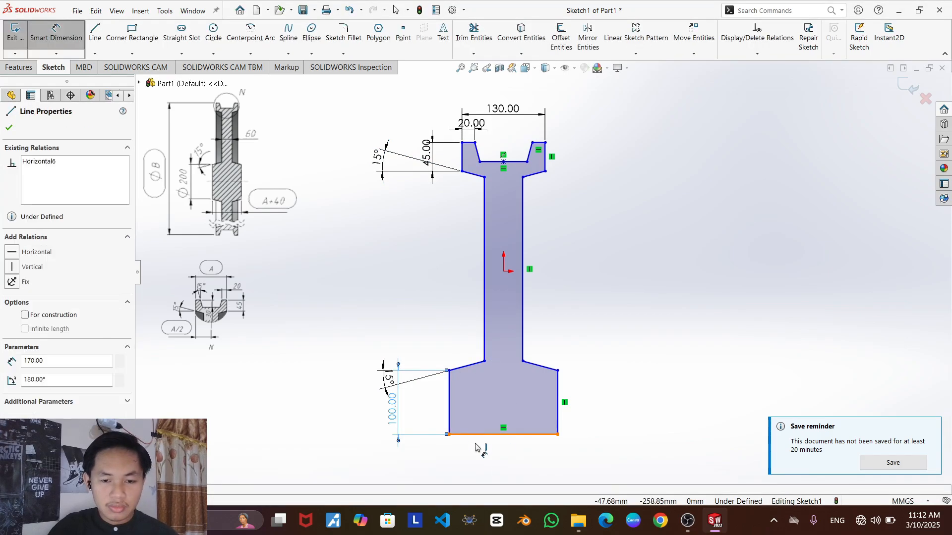
pyautogui.click(496, 462)
pyautogui.press('Return')
pyautogui.click(484, 346)
pyautogui.click(523, 344)
pyautogui.click(513, 343)
pyautogui.press('Return')
# - Dimension the groove's depth and the angle of its left sloped wall
pyautogui.scroll(-3, 498, 187)
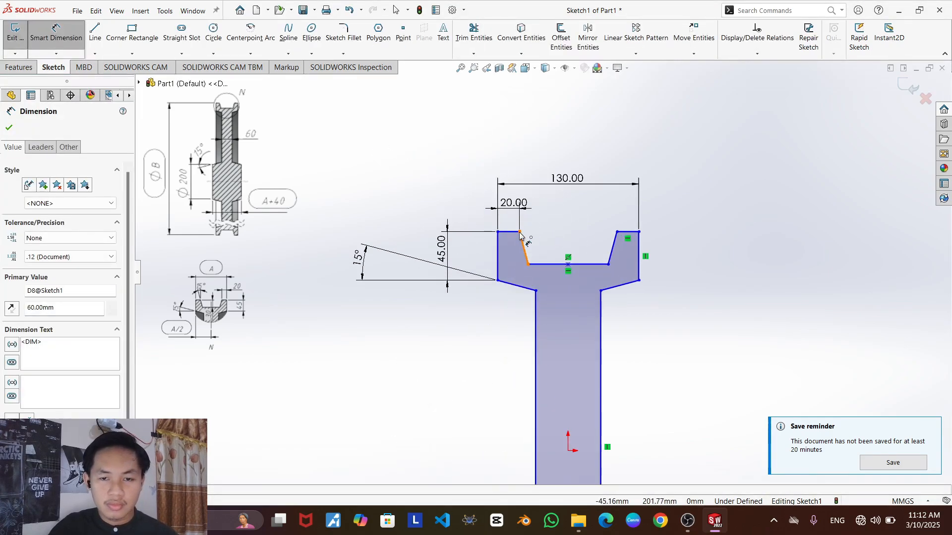
pyautogui.click(520, 232)
pyautogui.click(528, 265)
pyautogui.click(543, 247)
pyautogui.press('Return')
pyautogui.click(524, 248)
pyautogui.click(519, 232)
pyautogui.click(519, 217)
pyautogui.click(518, 151)
pyautogui.press('Return')
pyautogui.scroll(5, 533, 264)
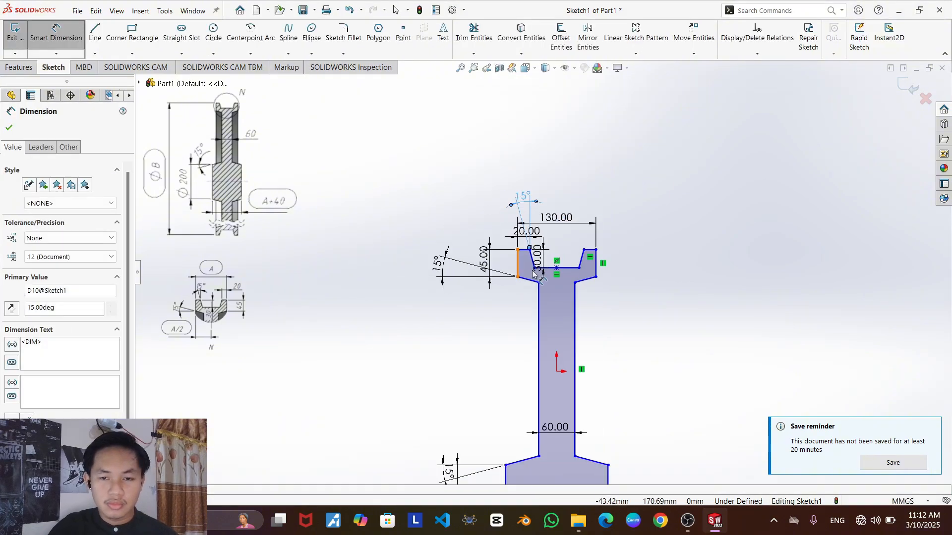
# - Dimension the profile's overall height from the rim's top edge to the hub's bottom edge
pyautogui.scroll(-1, 563, 329)
pyautogui.click(517, 240)
pyautogui.scroll(1, 525, 268)
pyautogui.click(510, 436)
pyautogui.click(419, 342)
pyautogui.press('Return')
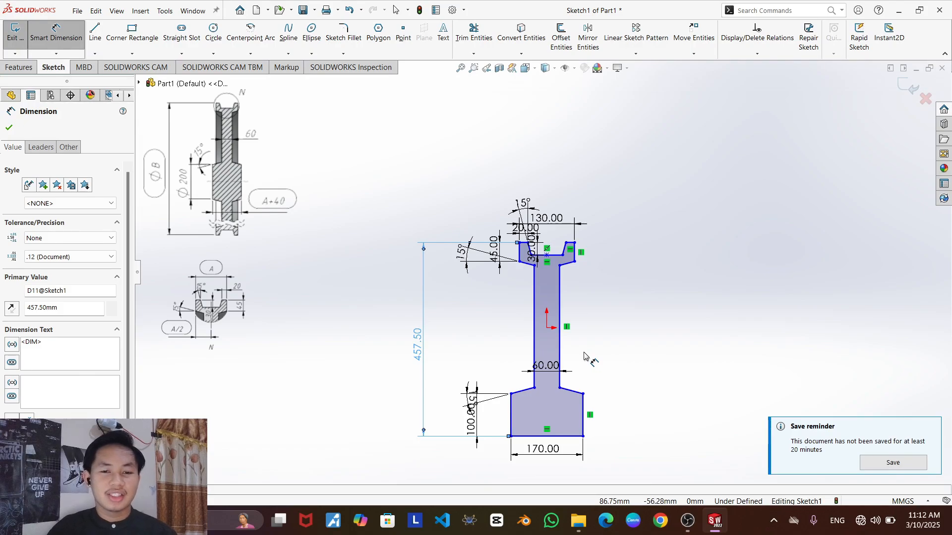
# - Delete all dimensions from the cross-section sketch, including the overall height and those on the hub, web, rim and groove
pyautogui.press('Delete')
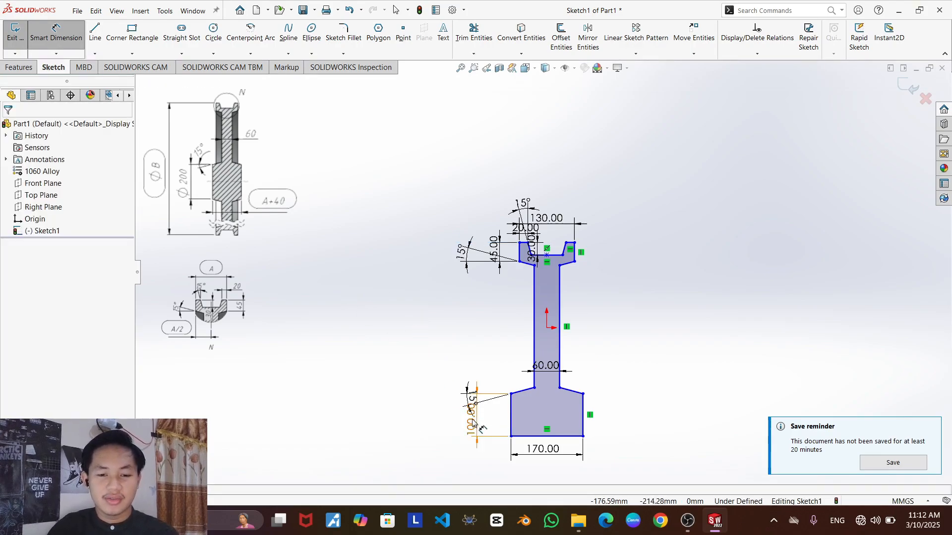
pyautogui.click(475, 425)
pyautogui.press('Delete')
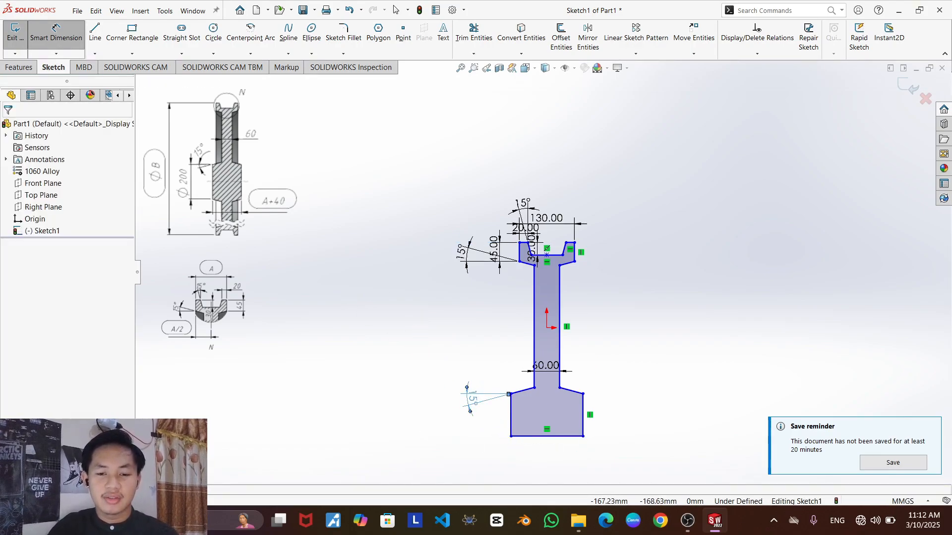
pyautogui.press('Delete')
pyautogui.click(545, 366)
pyautogui.press('Delete')
pyautogui.click(494, 250)
pyautogui.press('Delete')
pyautogui.click(527, 228)
pyautogui.press('Delete')
pyautogui.press('Delete')
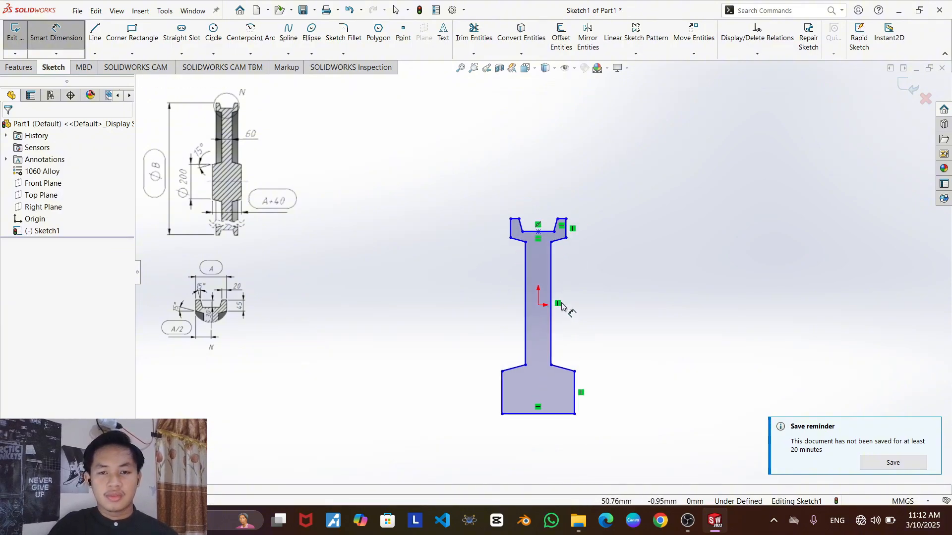
# - Revolve the closed profile 360° about the hub's bottom line into a solid wheel
pyautogui.click(526, 68)
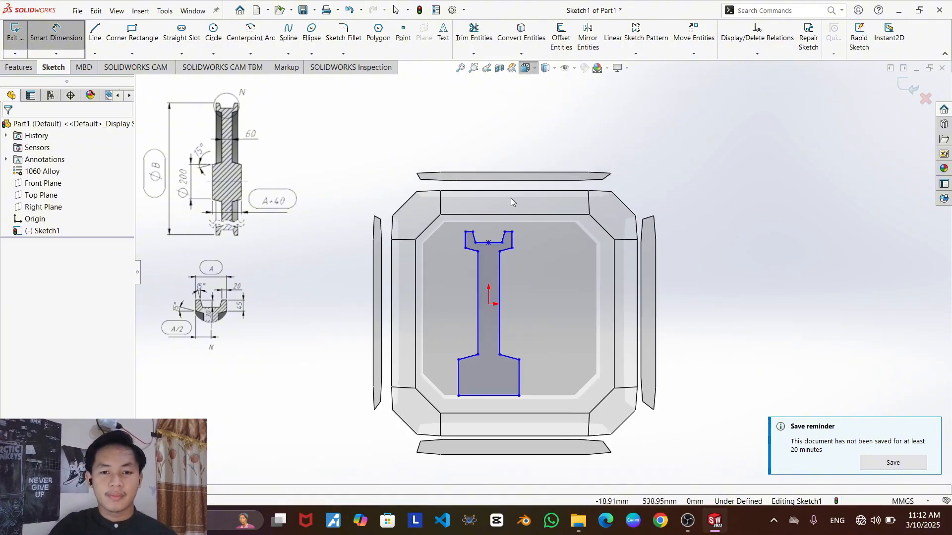
pyautogui.click(428, 301)
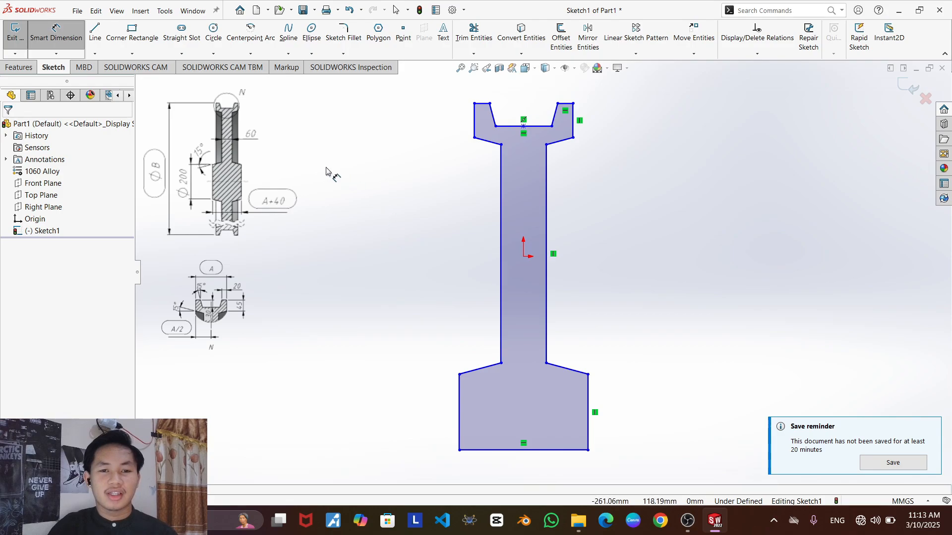
pyautogui.click(18, 68)
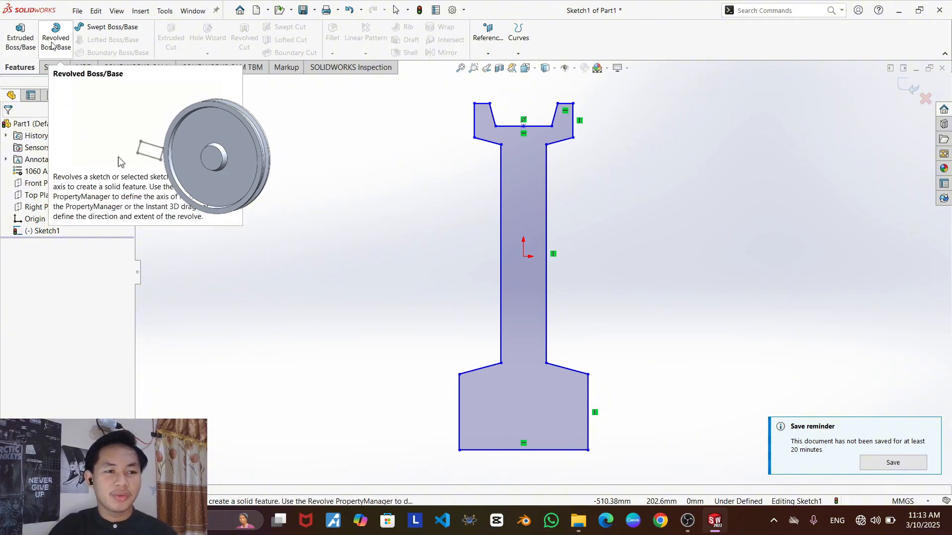
pyautogui.click(52, 47)
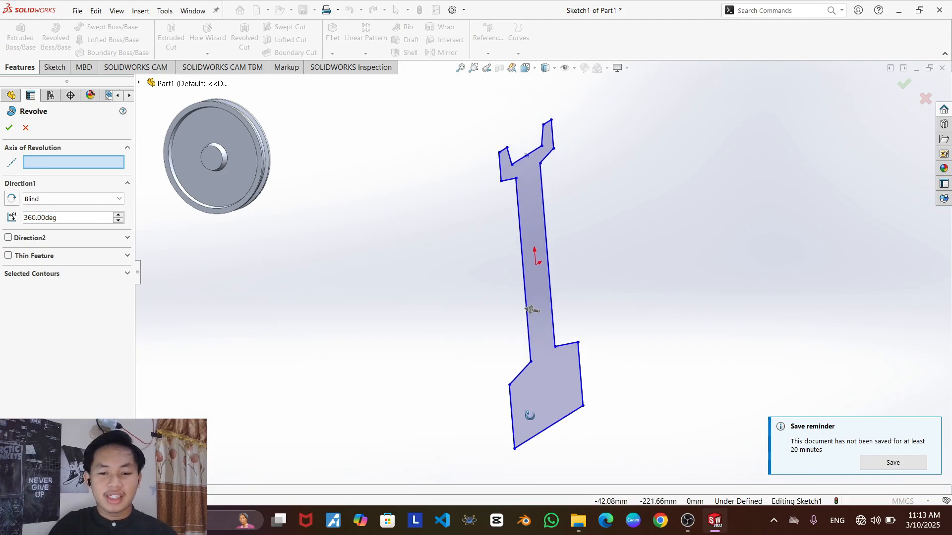
pyautogui.click(534, 441)
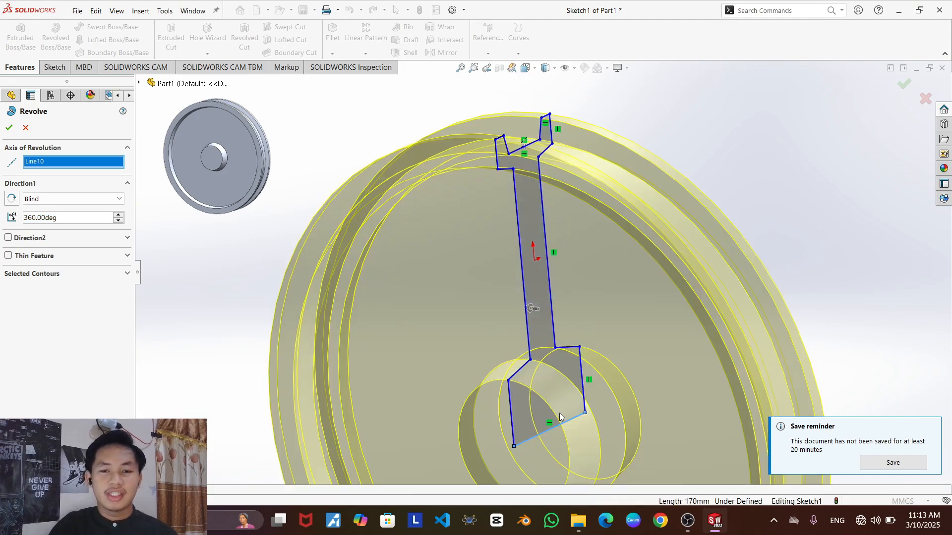
pyautogui.scroll(3, 560, 409)
pyautogui.moveTo(644, 330); pyautogui.dragTo(344, 336, button='middle')
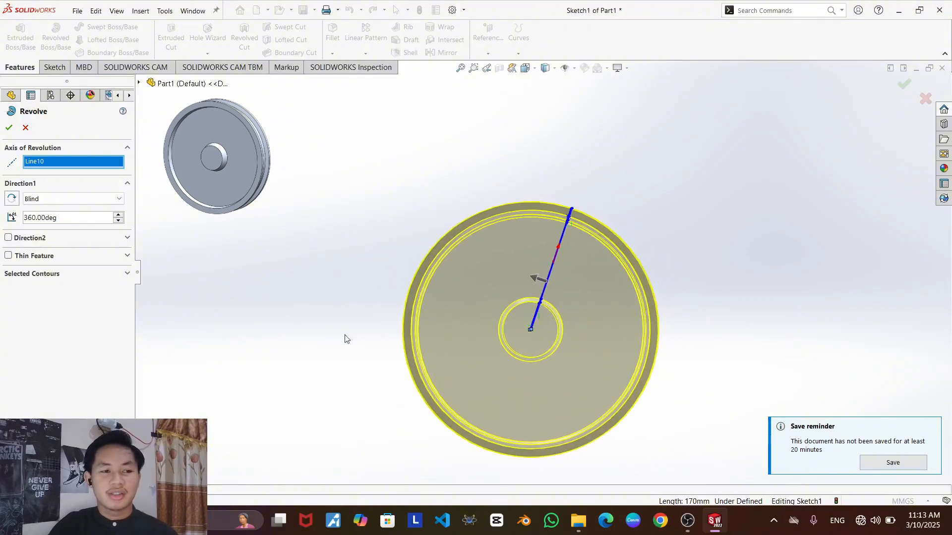
pyautogui.click(8, 128)
pyautogui.moveTo(412, 210)
pyautogui.mouseDown(button='middle')
pyautogui.moveTo(556, 211)
pyautogui.moveTo(438, 228)
pyautogui.moveTo(452, 247)
pyautogui.moveTo(640, 243)
pyautogui.moveTo(623, 357)
pyautogui.moveTo(502, 345)
pyautogui.mouseUp(button='middle')
pyautogui.click(633, 212)
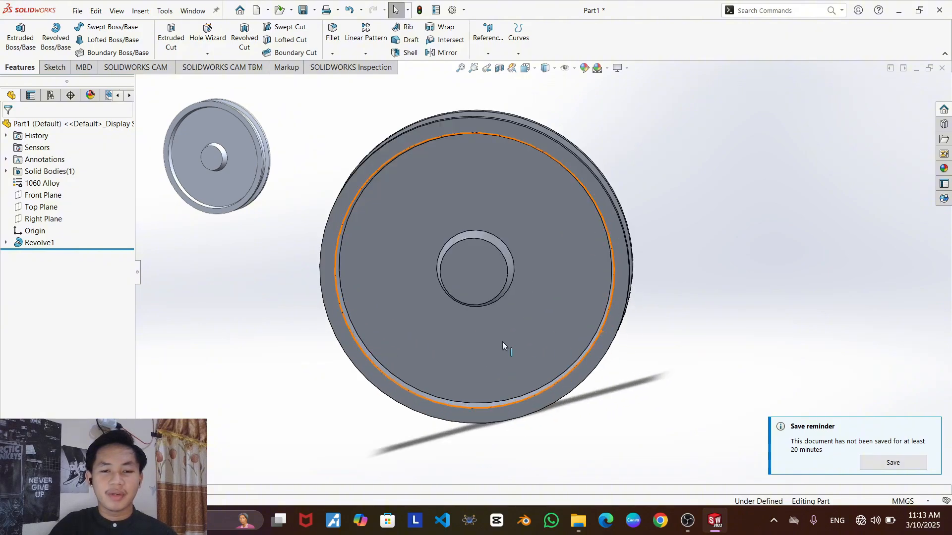
pyautogui.scroll(1, 461, 266)
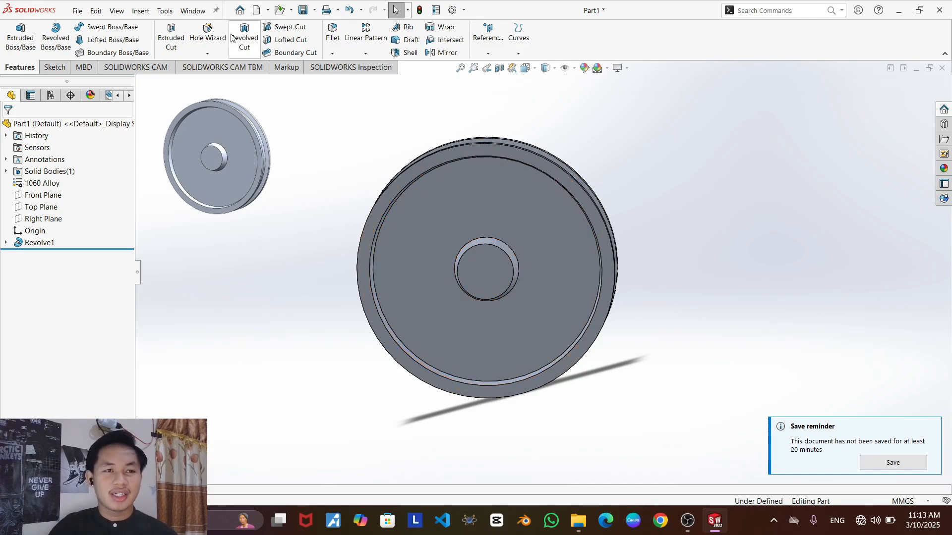
# - Evaluate the wheel's mass properties and read its mass
pyautogui.click(140, 10)
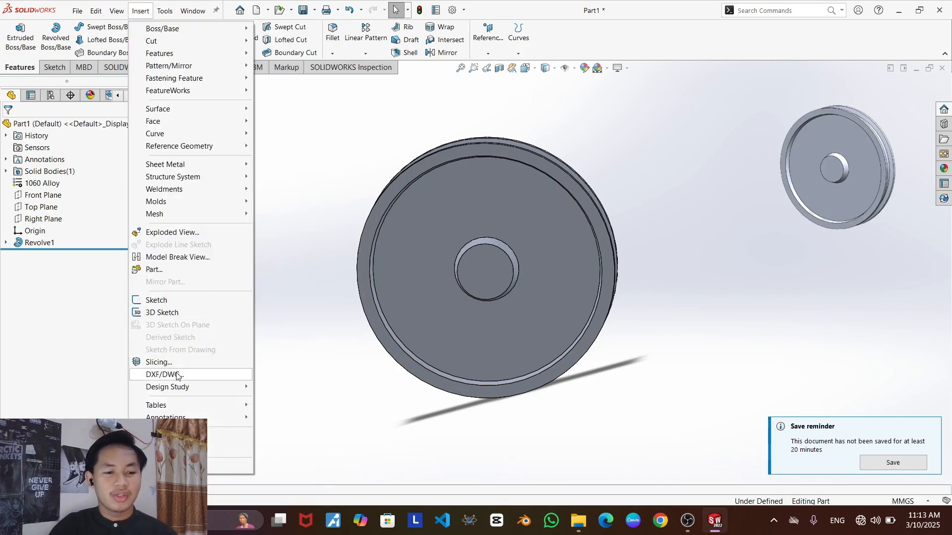
pyautogui.click(164, 11)
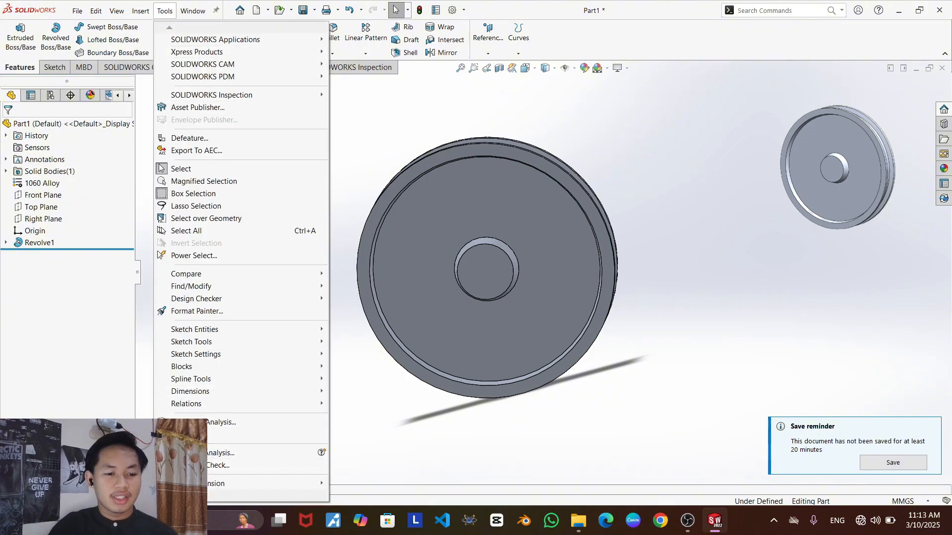
pyautogui.scroll(-3, 198, 447)
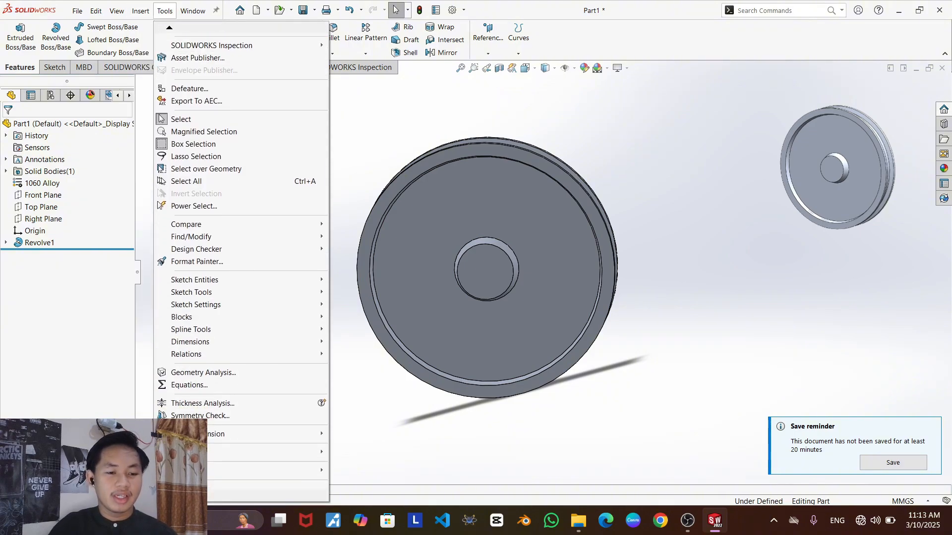
pyautogui.scroll(-1, 198, 461)
pyautogui.moveTo(207, 466)
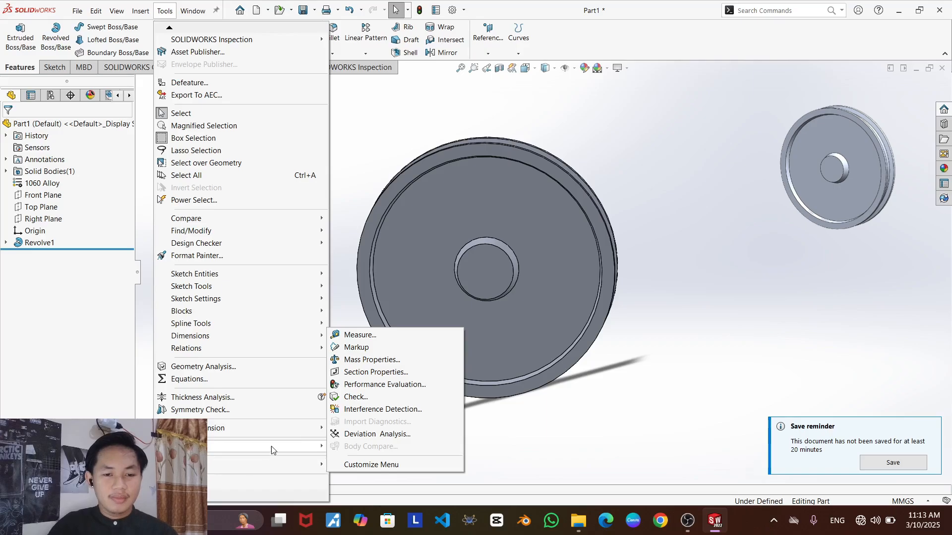
pyautogui.click(364, 360)
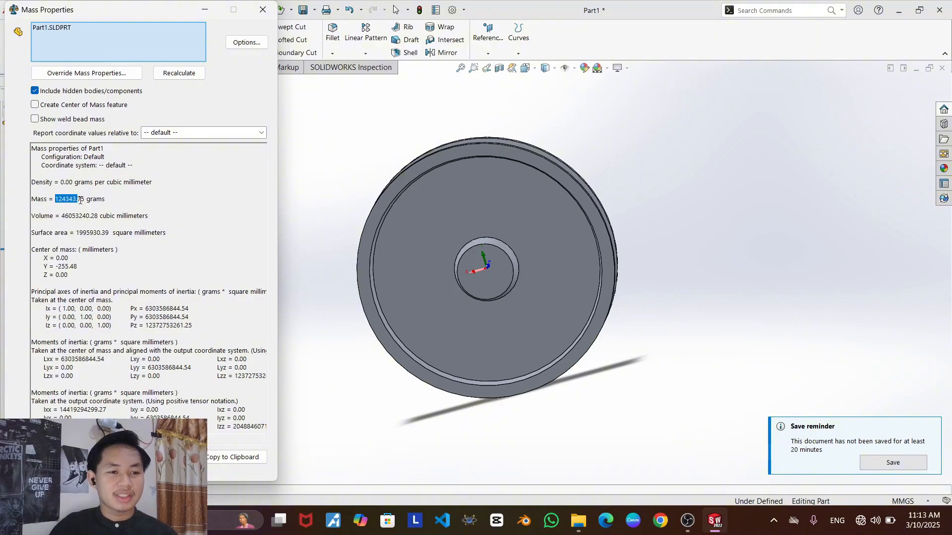
pyautogui.moveTo(80, 200); pyautogui.dragTo(102, 200)
pyautogui.moveTo(34, 201); pyautogui.dragTo(77, 207)
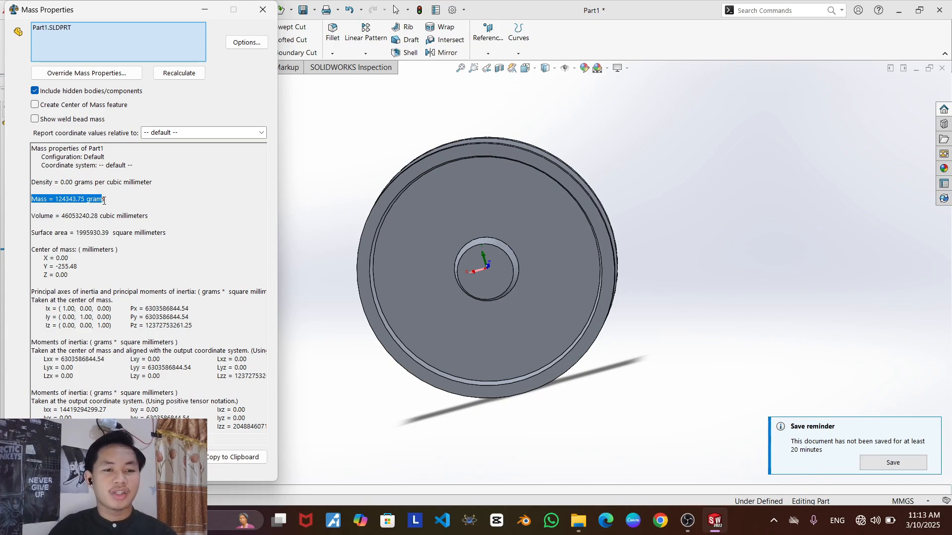
pyautogui.click(263, 10)
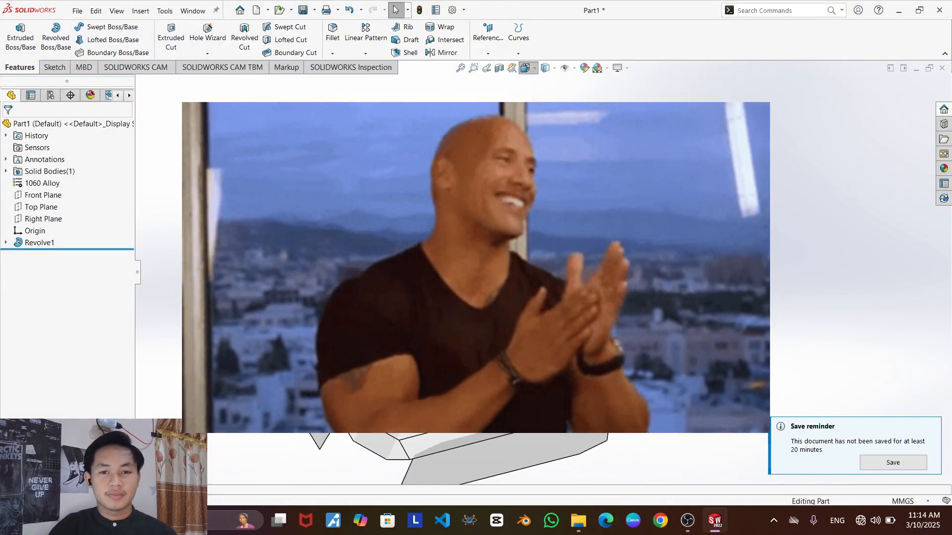
# - Start a sketch on the wheel's web face and draw a vertical line from the wheel centre up to the web's outer edge
pyautogui.hotkey('ctrl', '1')
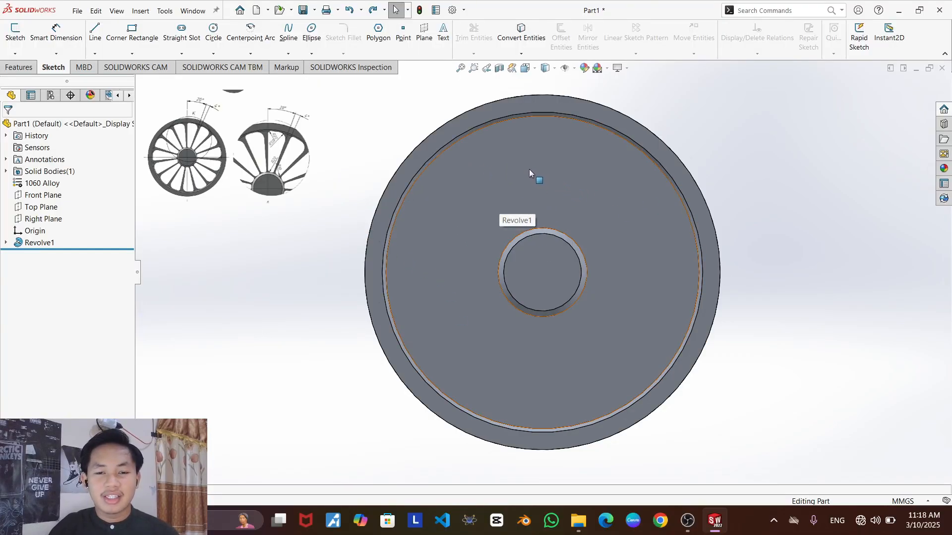
pyautogui.click(529, 171)
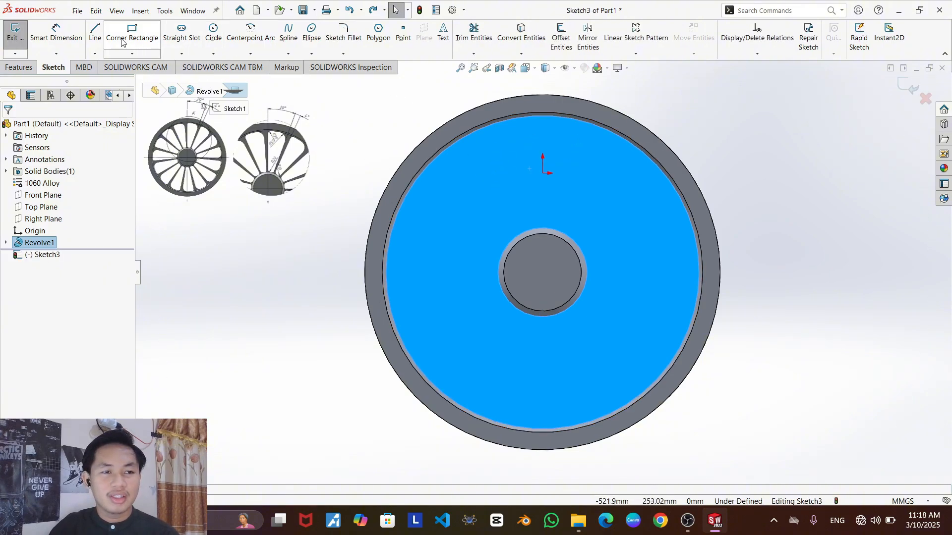
pyautogui.click(94, 34)
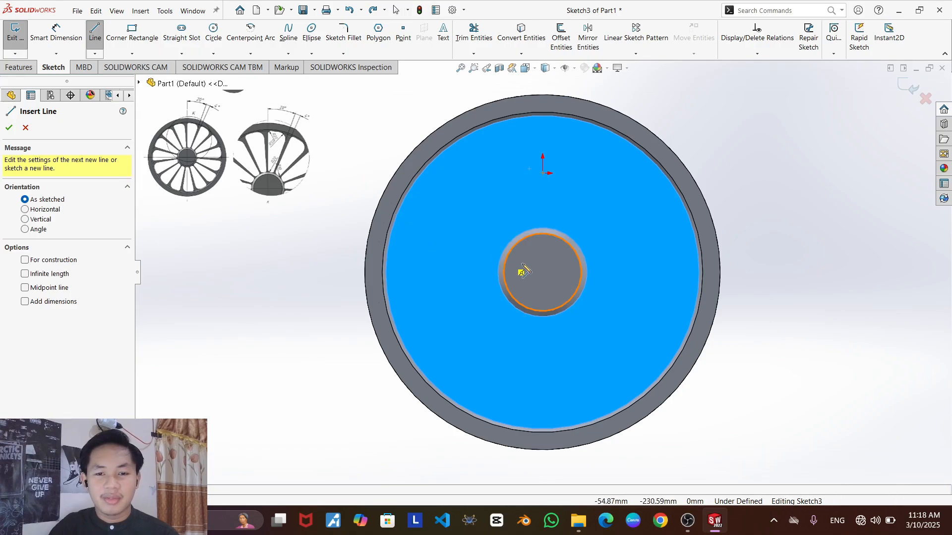
pyautogui.click(542, 273)
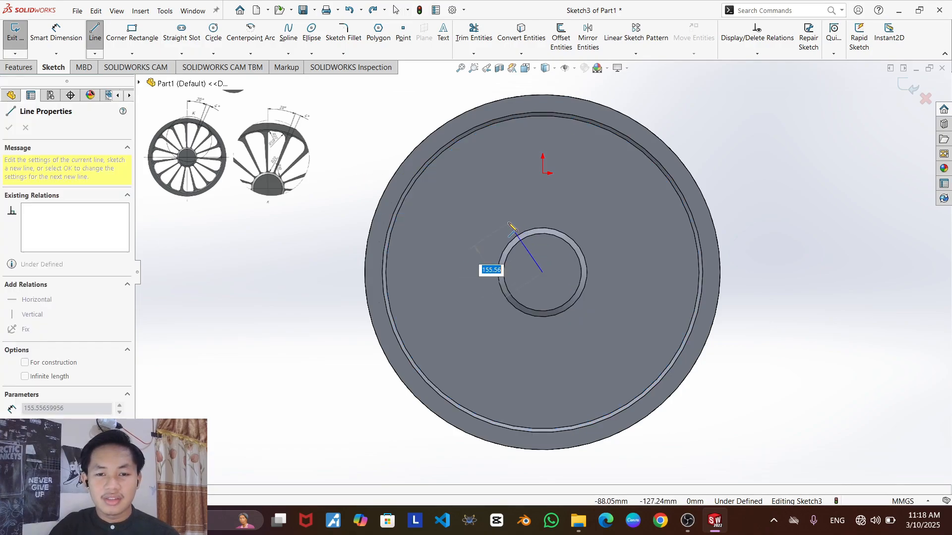
pyautogui.click(542, 116)
pyautogui.click(95, 34)
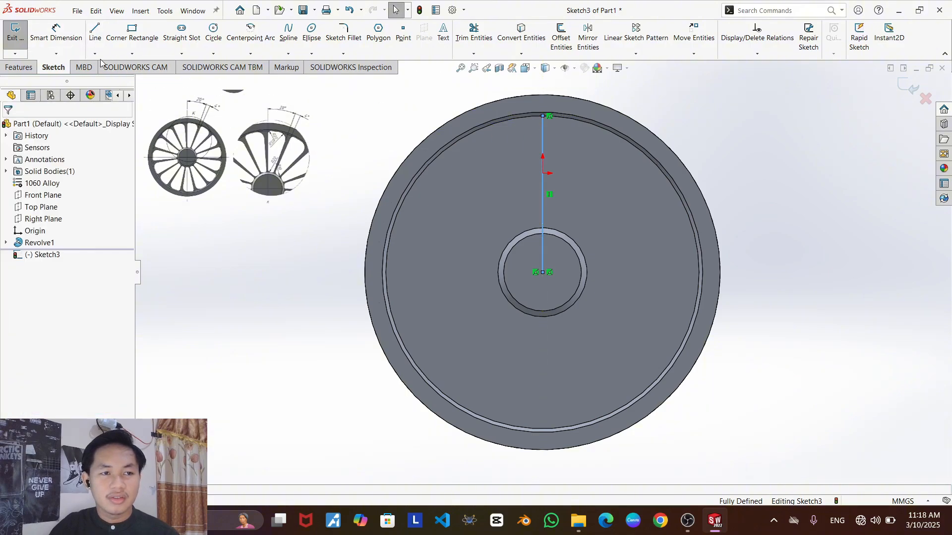
# - Draw a second line from the wheel centre to the web's outer edge, slanted about 15.5° clockwise from the vertical line
pyautogui.click(95, 34)
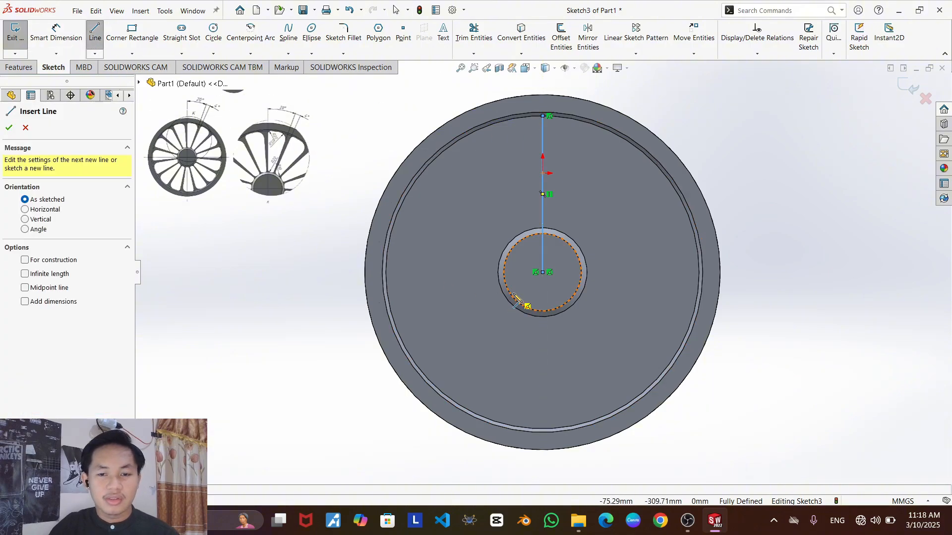
pyautogui.click(542, 272)
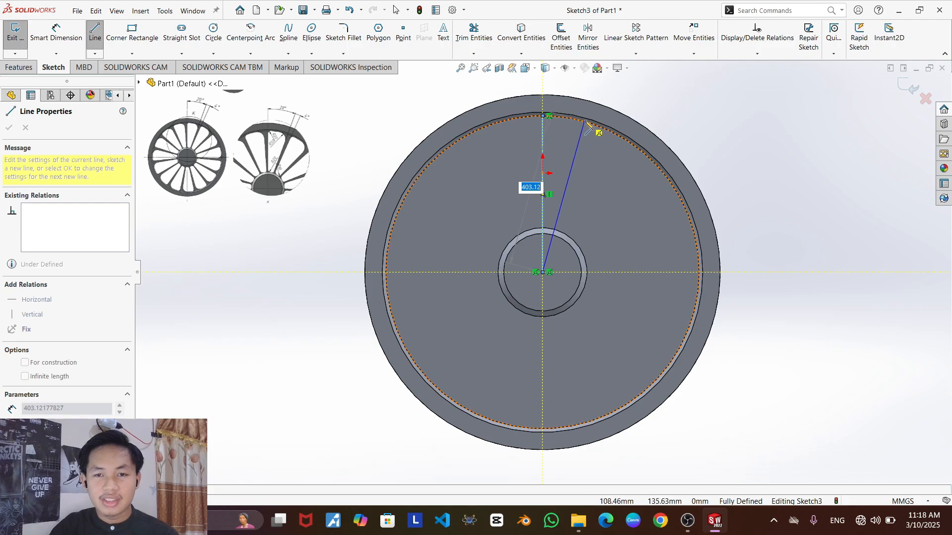
pyautogui.click(590, 121)
# - Dimension the angle between the vertical and slanted lines at 20°
pyautogui.click(50, 34)
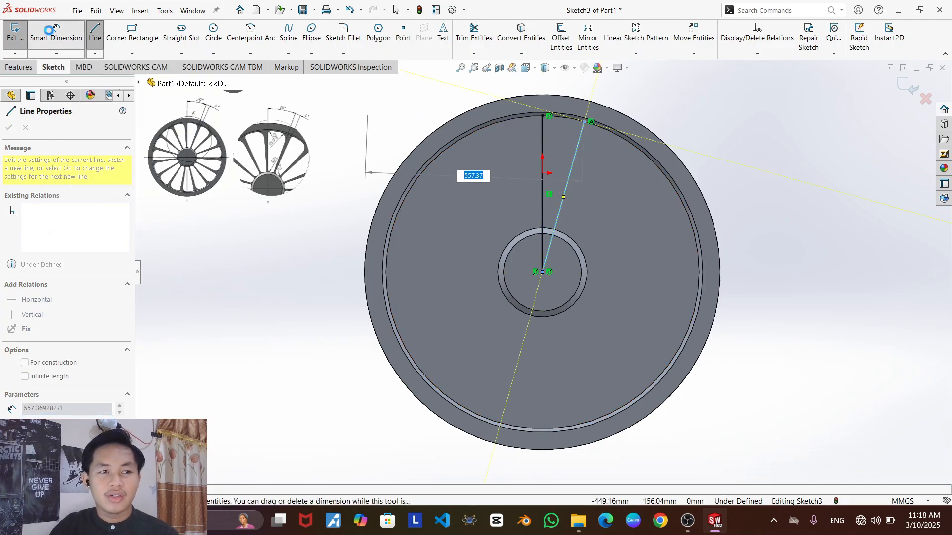
pyautogui.click(543, 141)
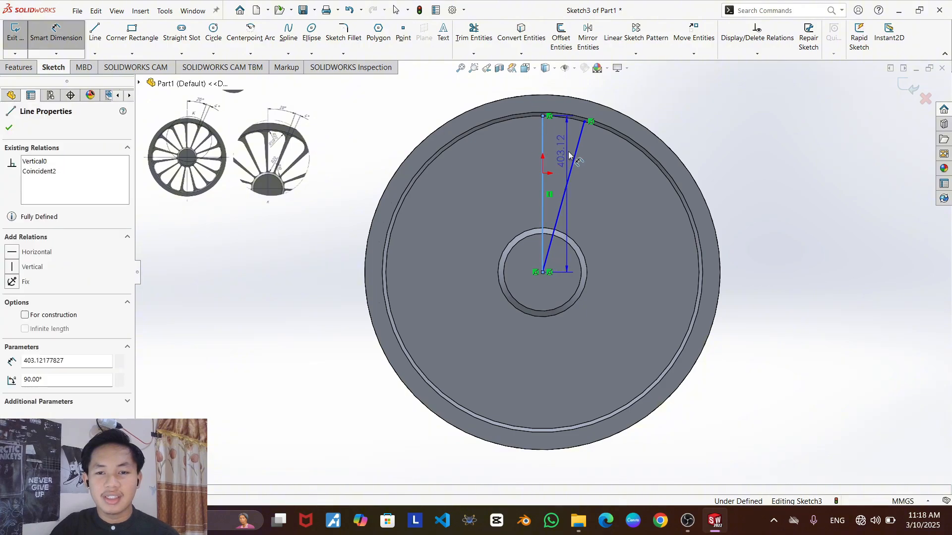
pyautogui.click(574, 164)
pyautogui.scroll(3, 565, 165)
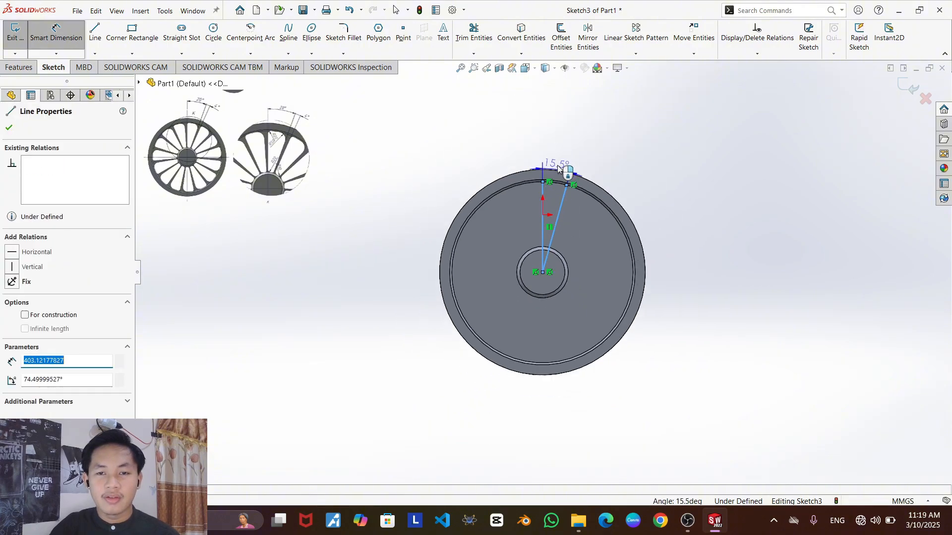
pyautogui.click(559, 166)
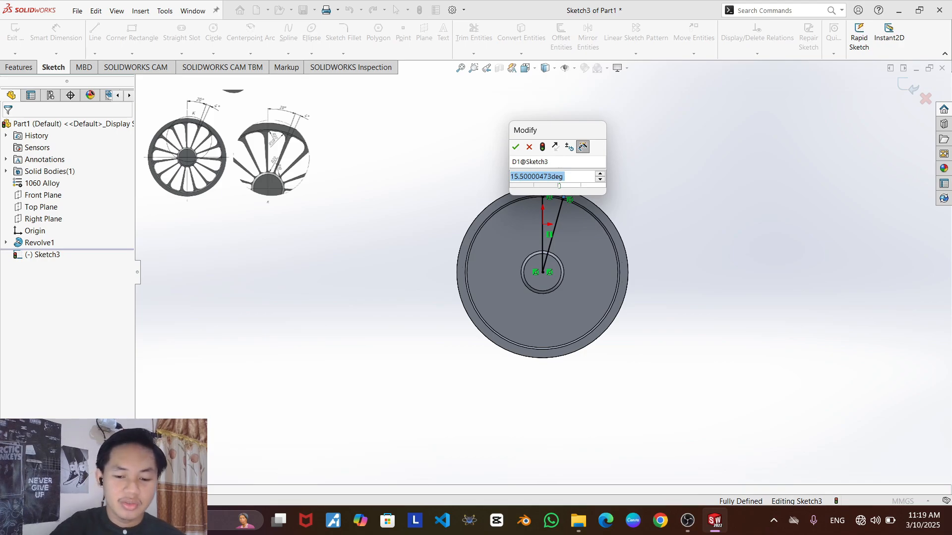
pyautogui.write('20')
pyautogui.press('Return')
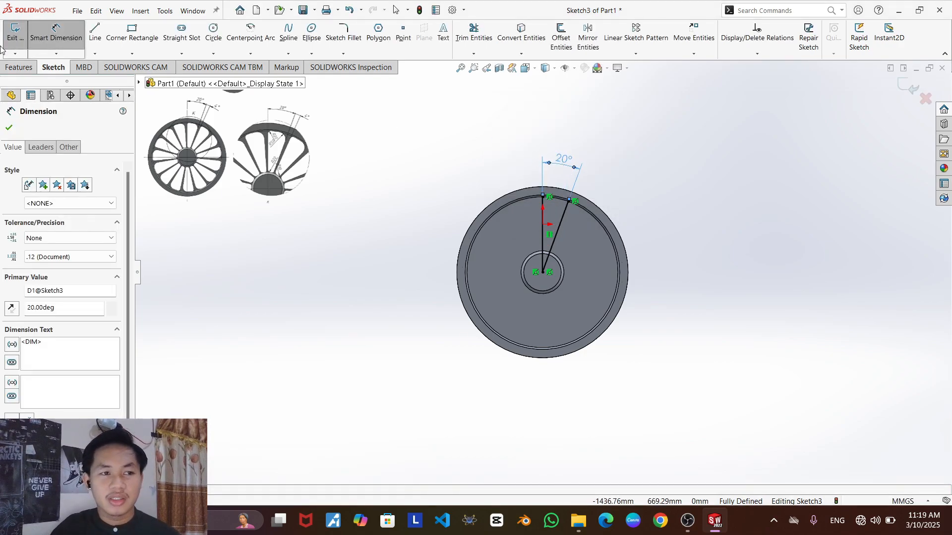
pyautogui.click(8, 129)
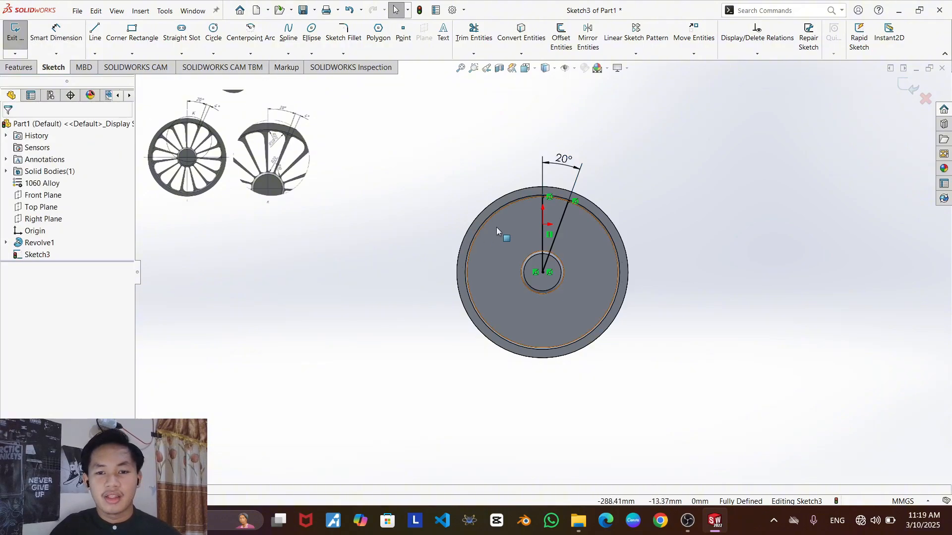
# - Convert the web's outer circular edge and its inner edge around the hub into sketch circles
pyautogui.scroll(-4, 590, 213)
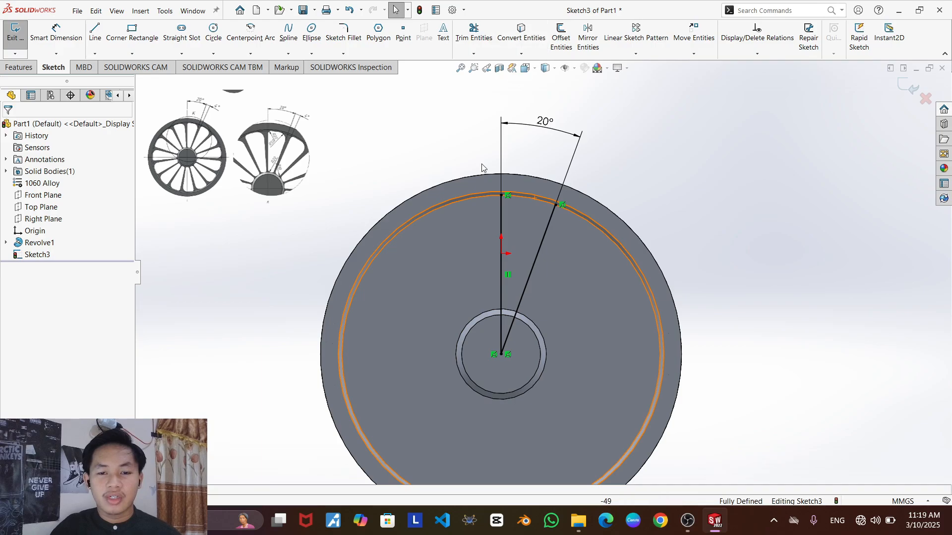
pyautogui.scroll(-3, 496, 303)
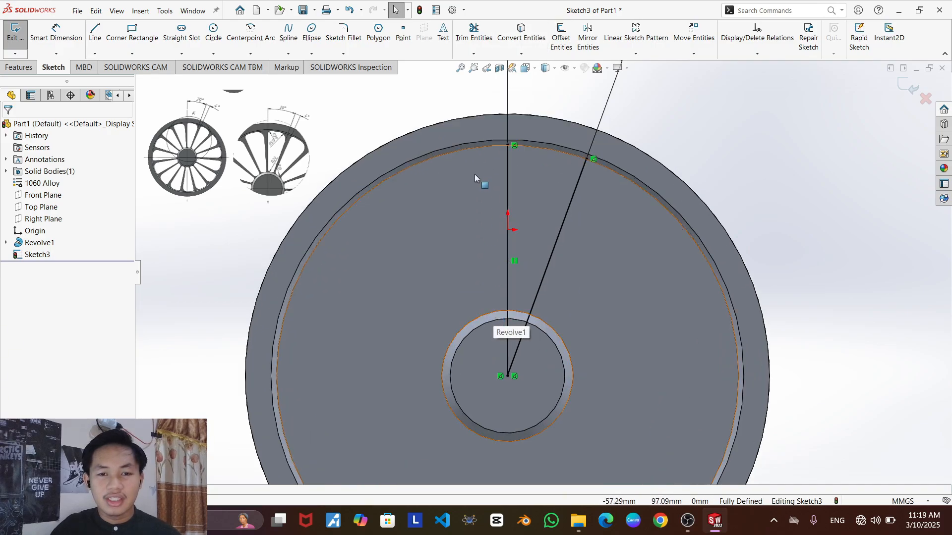
pyautogui.click(537, 35)
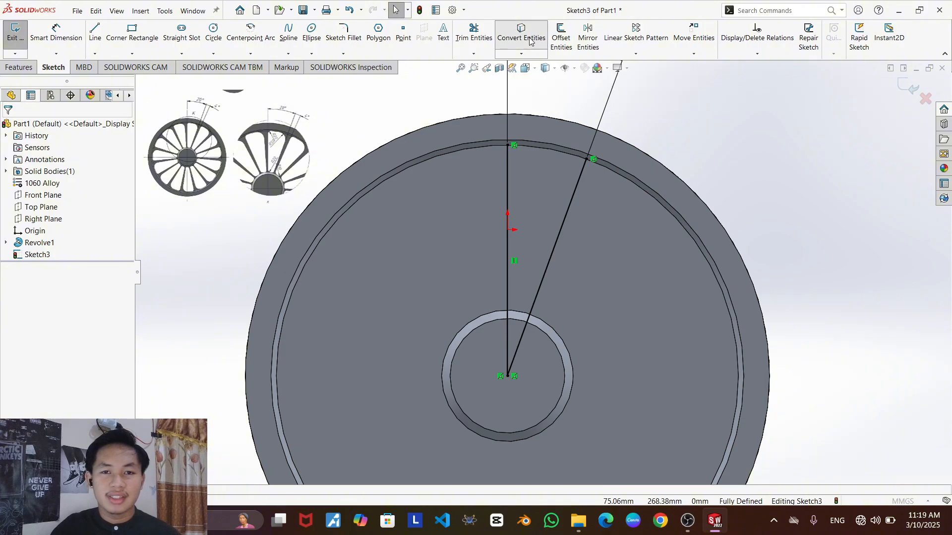
pyautogui.click(483, 147)
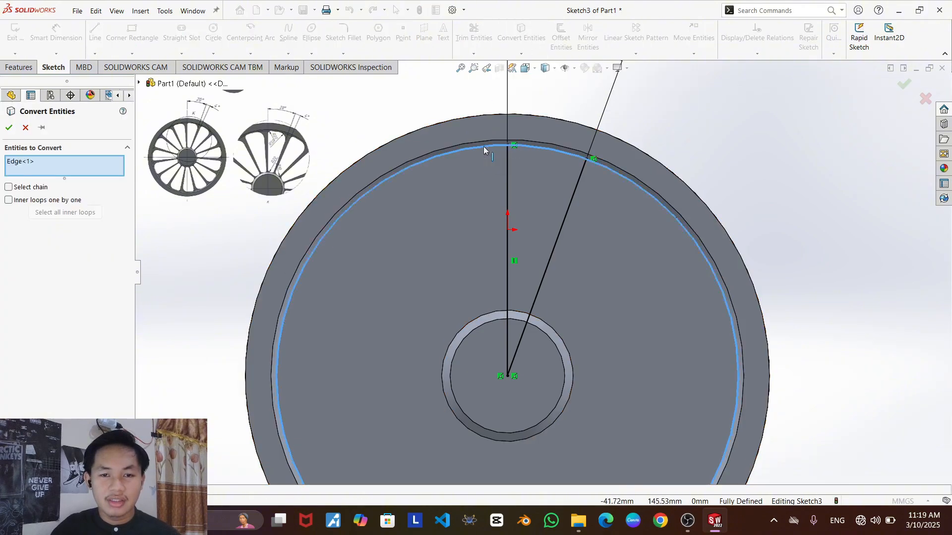
pyautogui.click(489, 316)
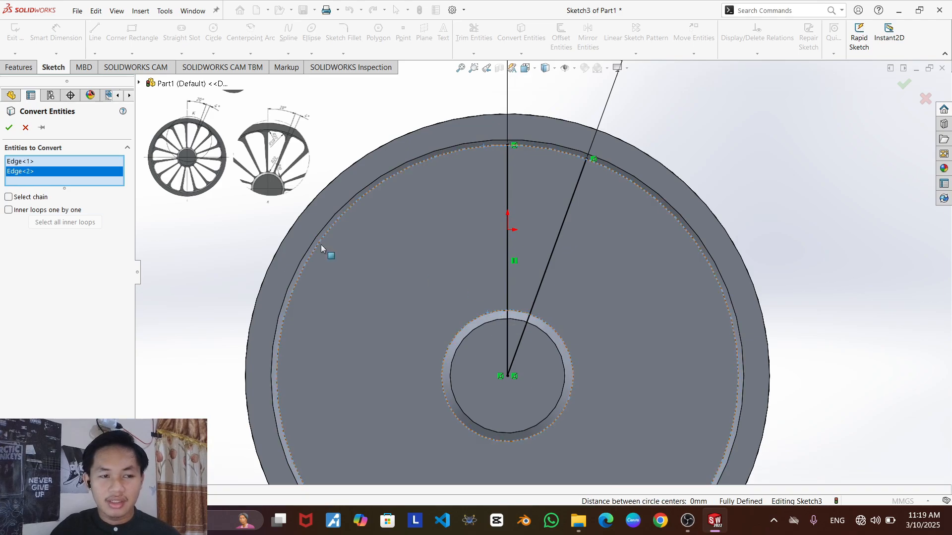
pyautogui.click(9, 128)
pyautogui.scroll(2, 478, 188)
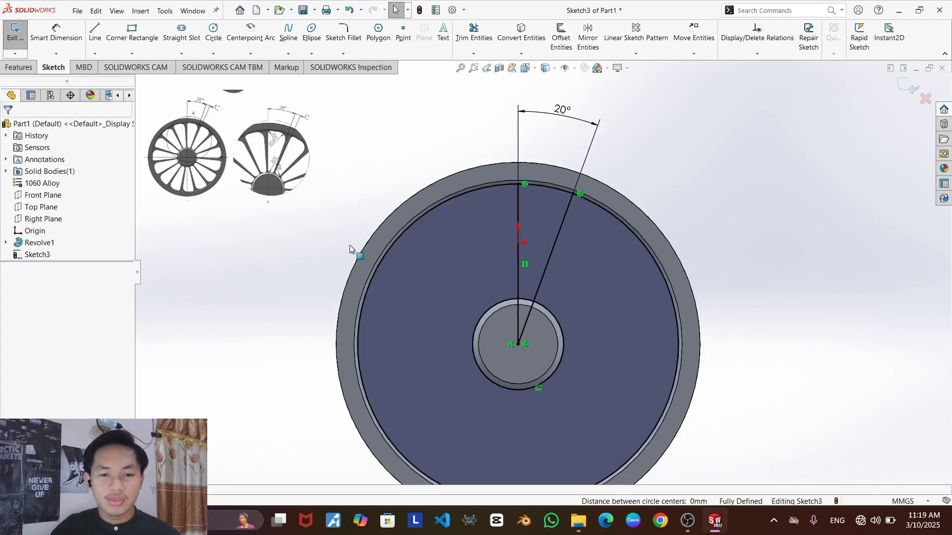
# - Trim the circles and the line ends inside the hub, leaving only the closed wedge between the two lines
pyautogui.click(473, 44)
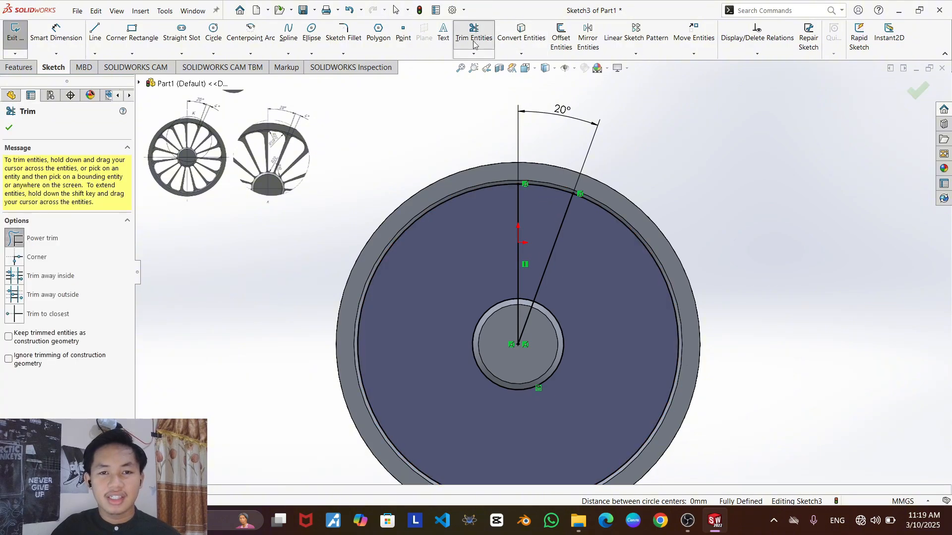
pyautogui.moveTo(366, 239); pyautogui.dragTo(406, 255)
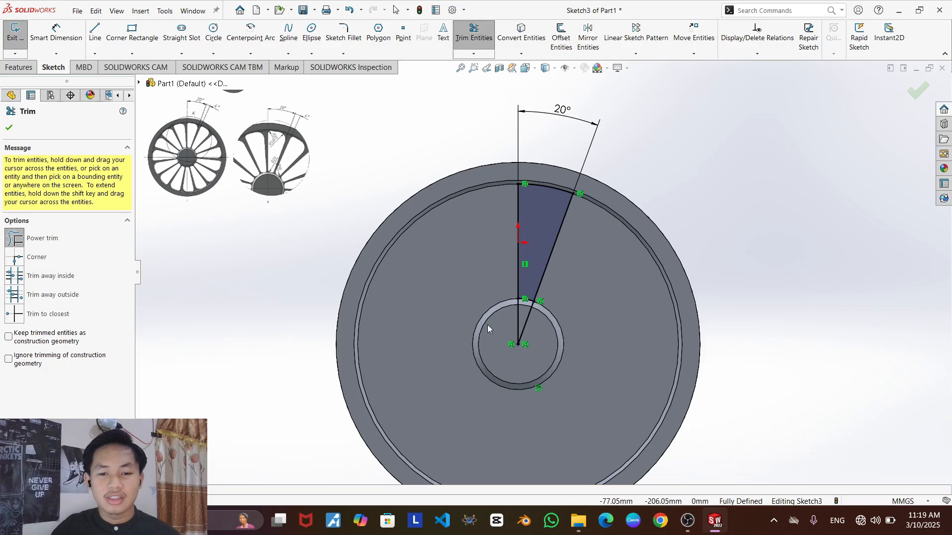
pyautogui.scroll(-4, 543, 347)
pyautogui.moveTo(446, 285)
pyautogui.mouseDown()
pyautogui.moveTo(503, 273)
pyautogui.moveTo(543, 287)
pyautogui.mouseUp()
pyautogui.scroll(5, 542, 287)
pyautogui.scroll(-2, 539, 277)
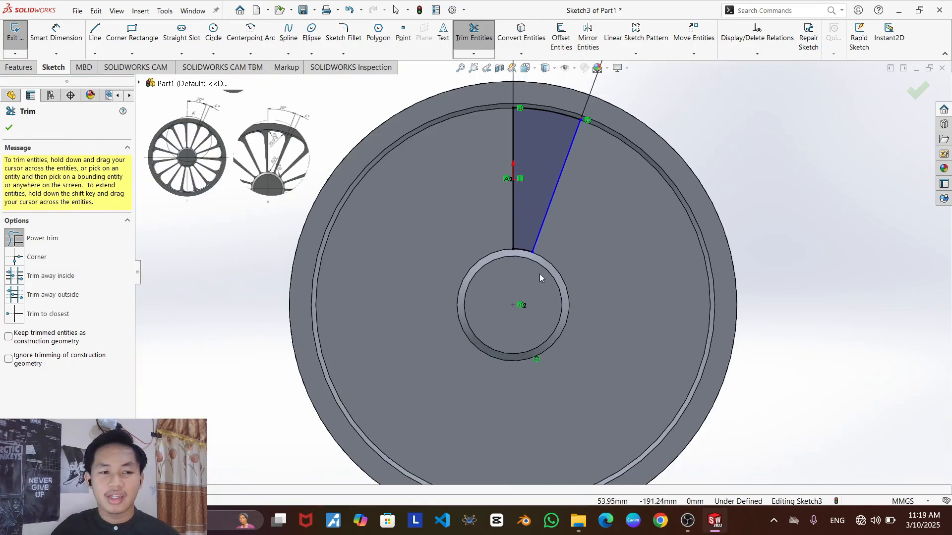
pyautogui.click(9, 128)
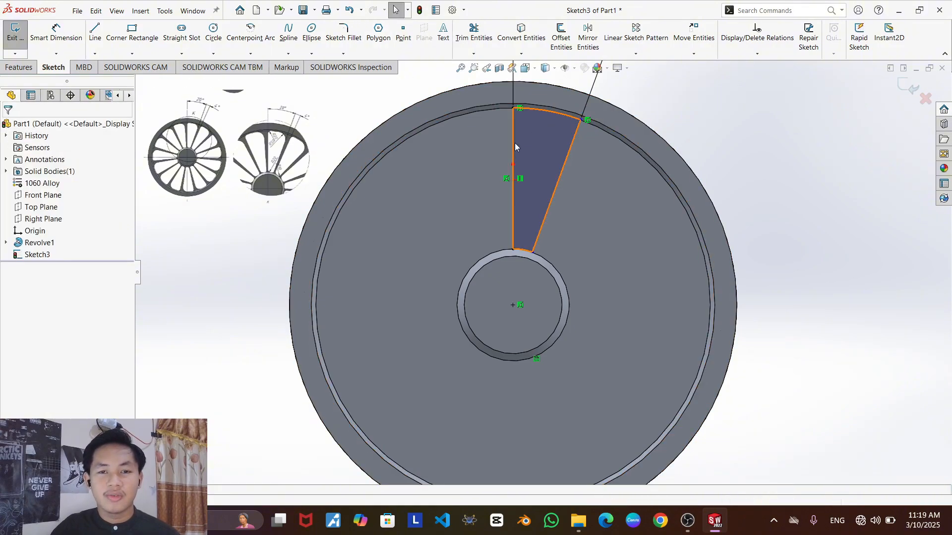
# - Fillet the wedge's outer corner on the slanted line with a 50 mm radius
pyautogui.click(341, 35)
pyautogui.scroll(-2, 546, 270)
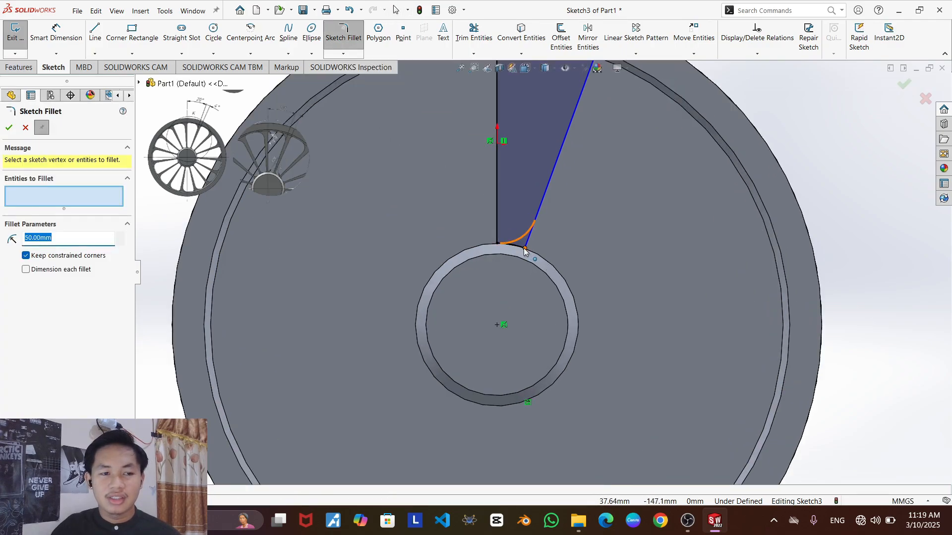
pyautogui.scroll(3, 541, 193)
pyautogui.scroll(-2, 541, 192)
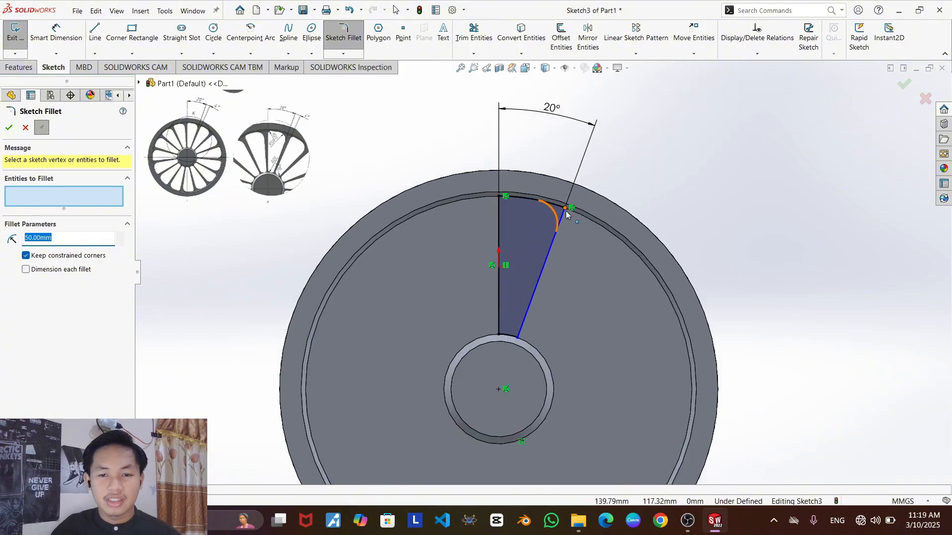
pyautogui.click(567, 212)
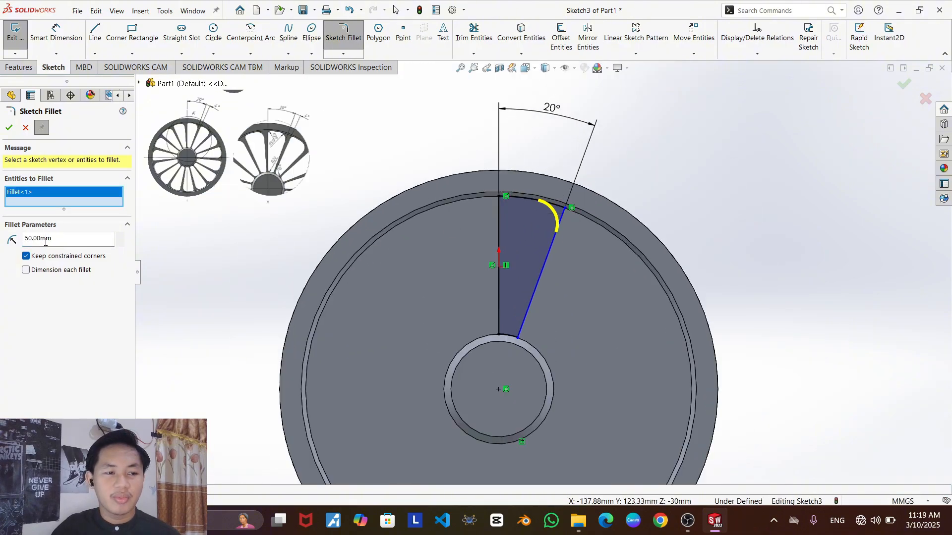
pyautogui.click(10, 128)
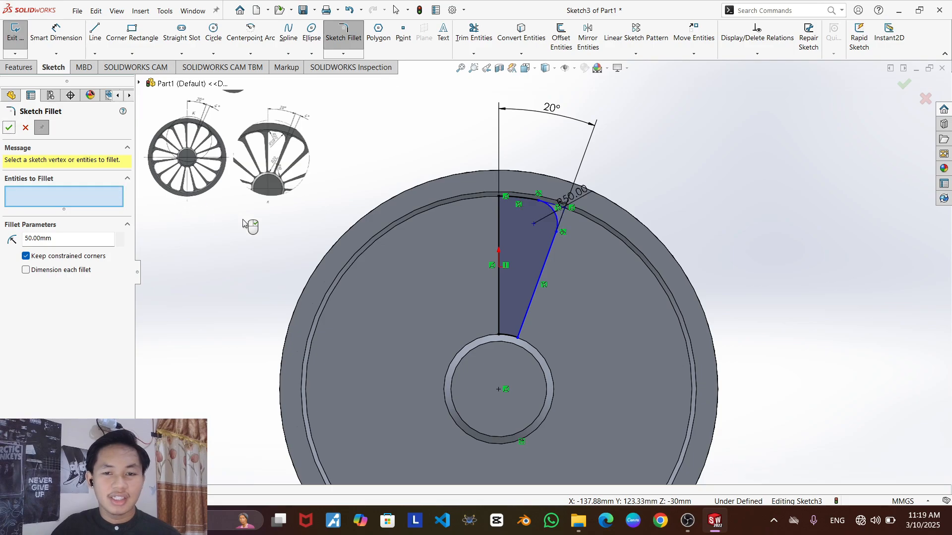
# - Fillet both corners at the ends of the wedge's vertical line with a 20 mm radius
pyautogui.click(498, 198)
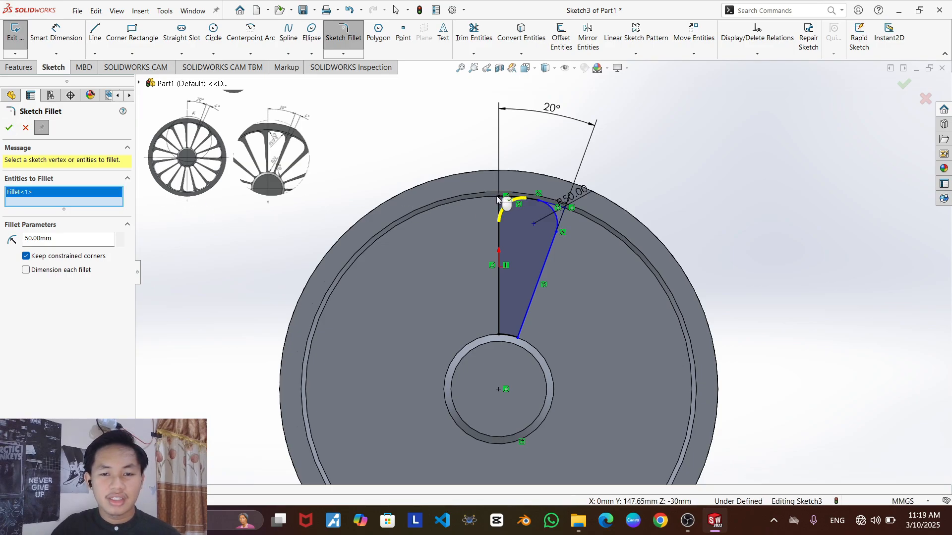
pyautogui.click(499, 337)
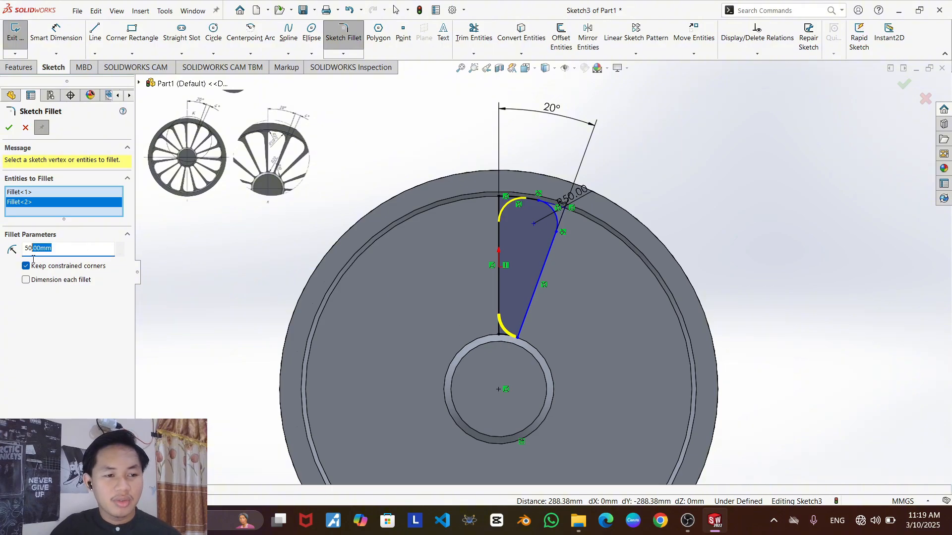
pyautogui.write('20')
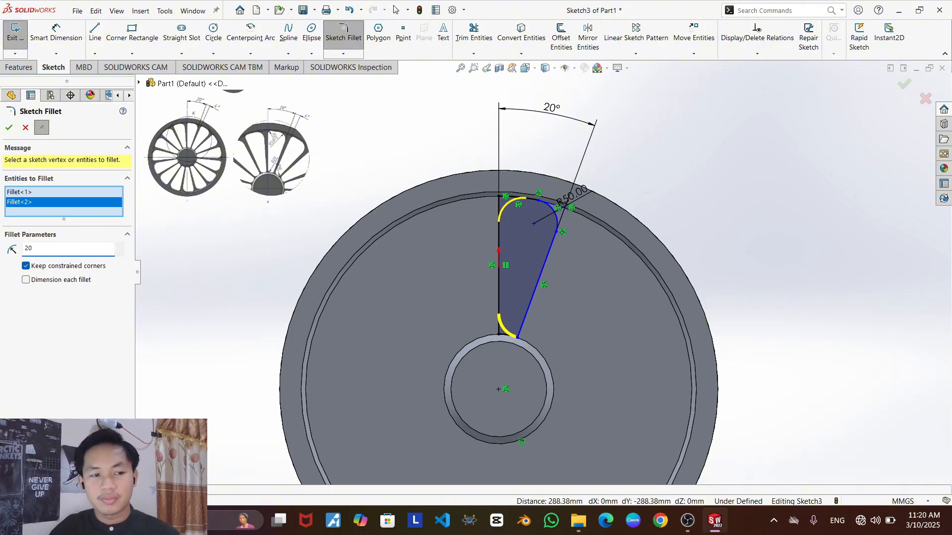
pyautogui.press('Return')
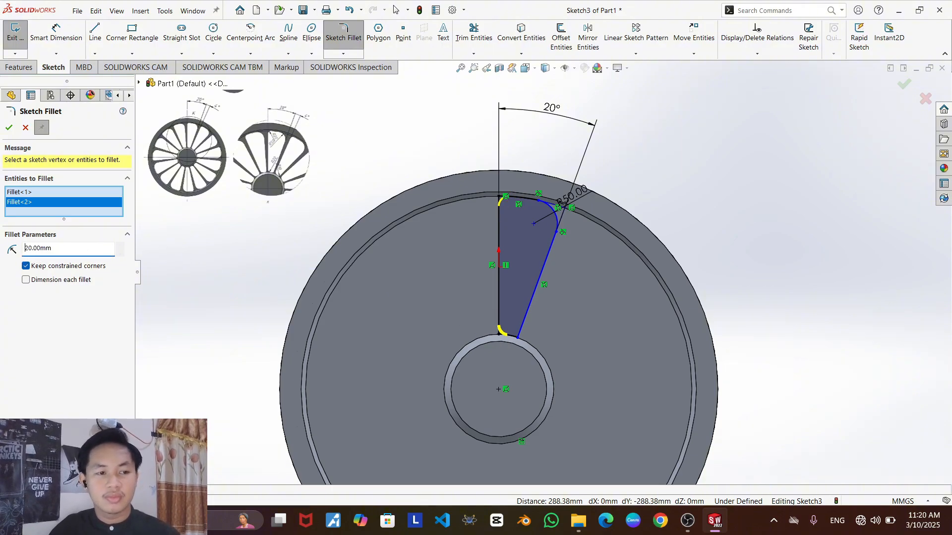
pyautogui.click(10, 128)
# - Fillet the wedge's hub-side corner on the slanted line with a 10 mm radius
pyautogui.scroll(-2, 513, 337)
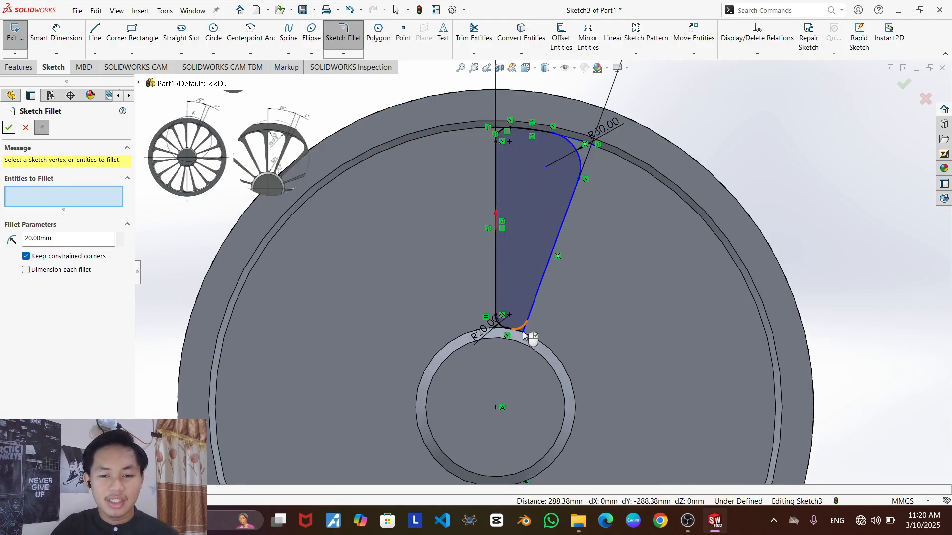
pyautogui.click(523, 331)
pyautogui.moveTo(65, 241); pyautogui.dragTo(5, 239)
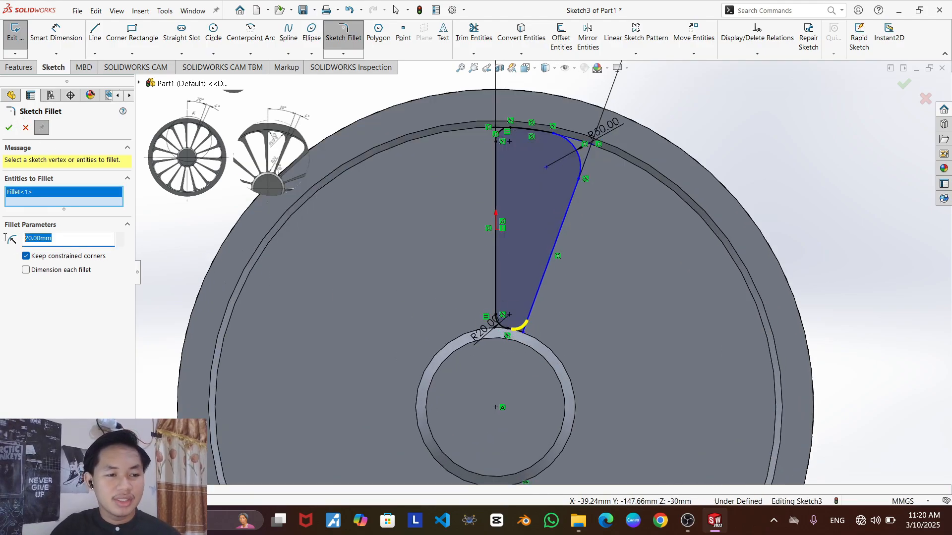
pyautogui.write('10')
pyautogui.press('Return')
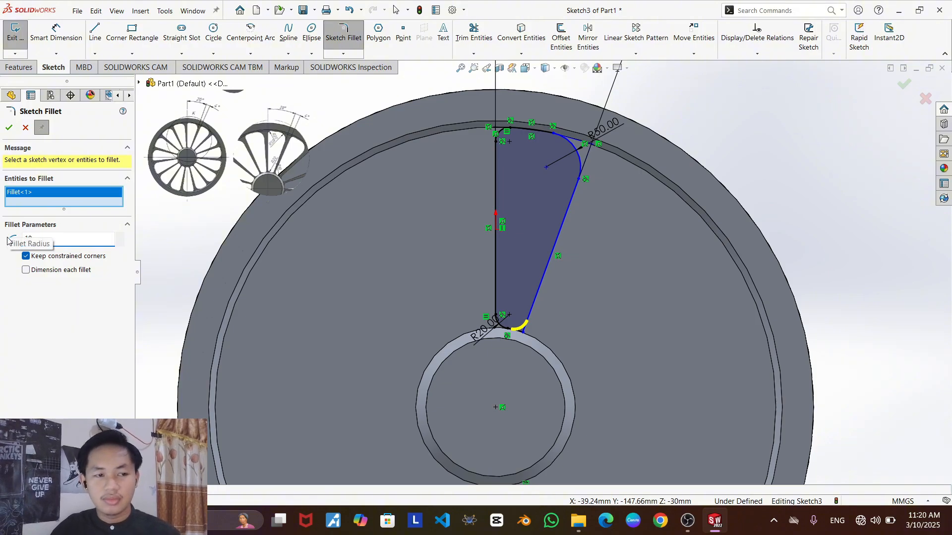
pyautogui.click(9, 128)
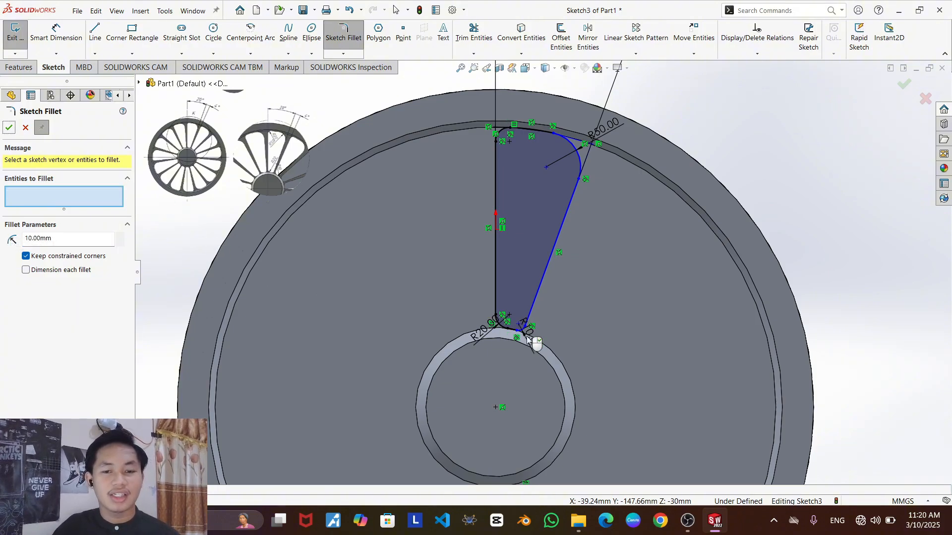
# - Sketch a line about 403 mm long from the wheel's centre to the web's outer circle, just beyond the wedge's slanted side
pyautogui.scroll(2, 537, 280)
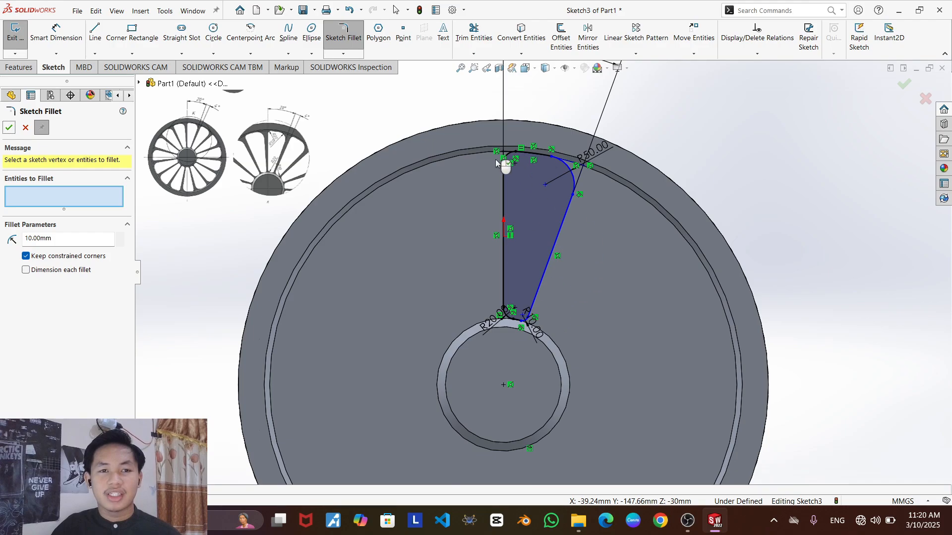
pyautogui.click(96, 44)
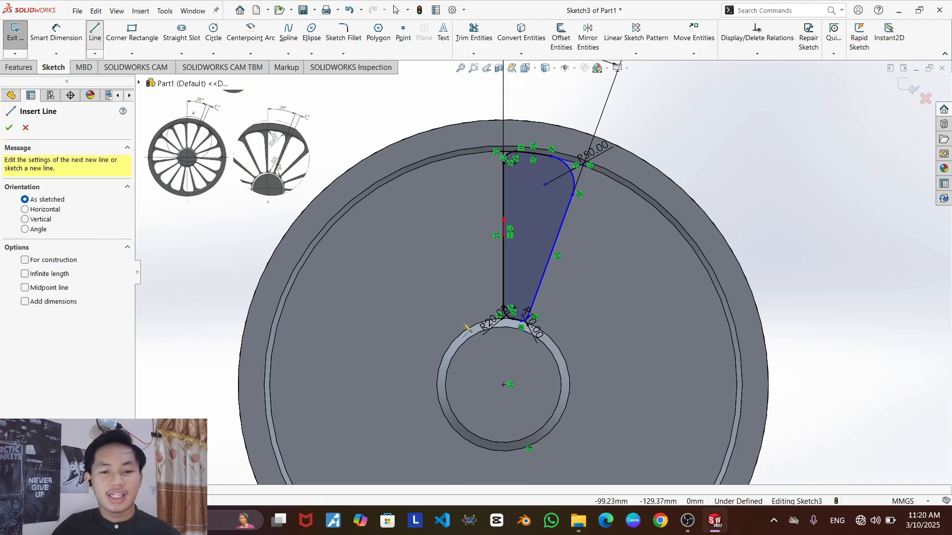
pyautogui.click(505, 386)
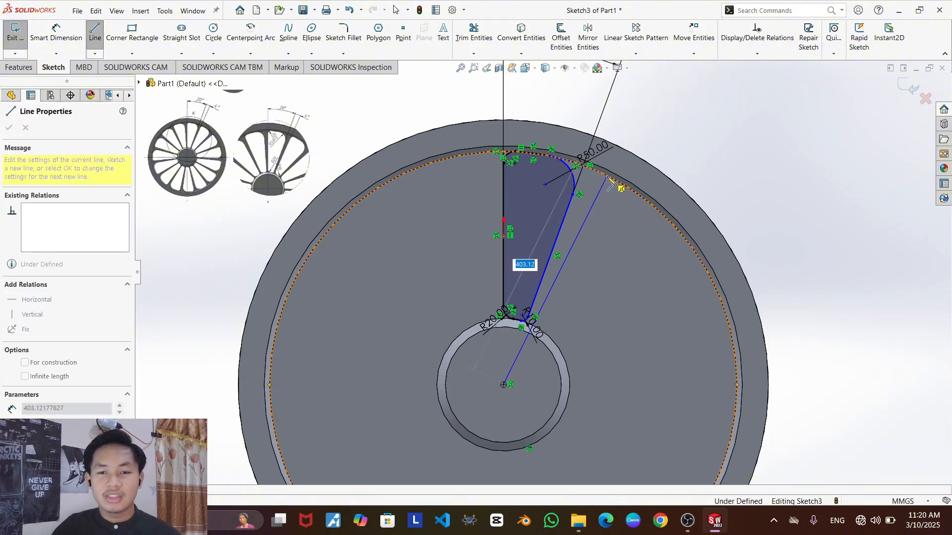
pyautogui.click(608, 175)
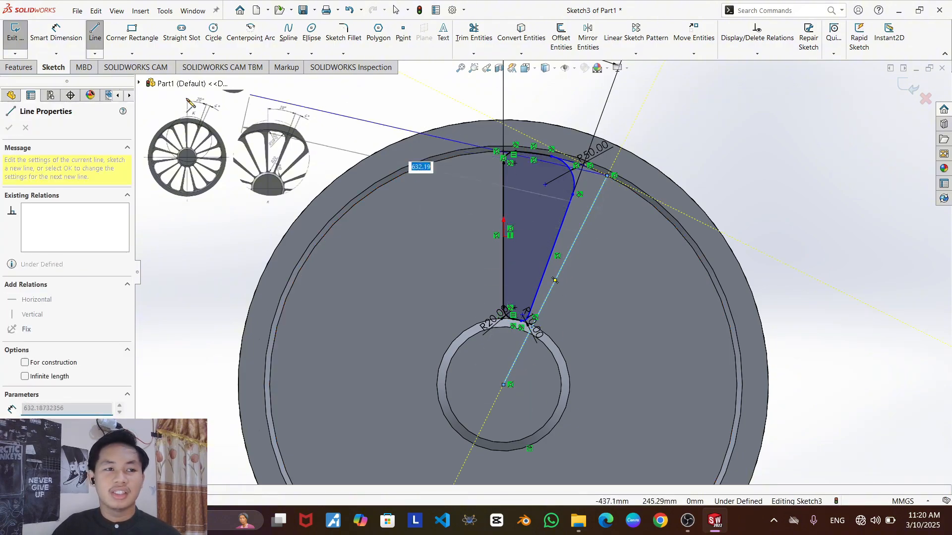
pyautogui.click(96, 44)
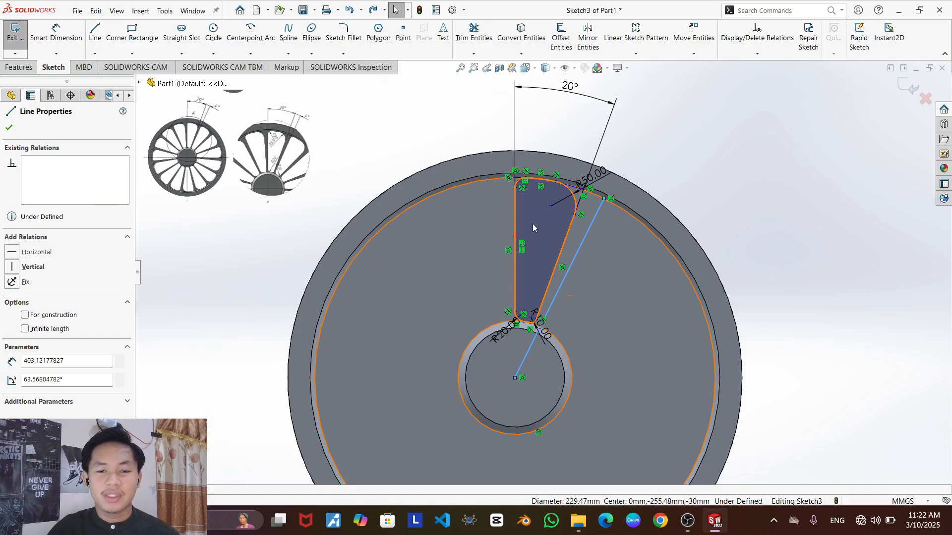
pyautogui.scroll(4, 533, 238)
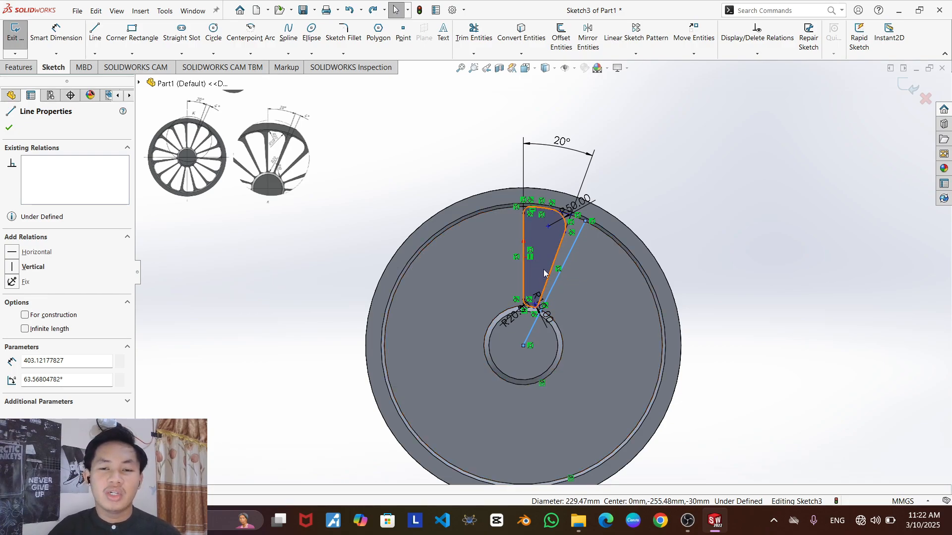
pyautogui.scroll(-4, 539, 250)
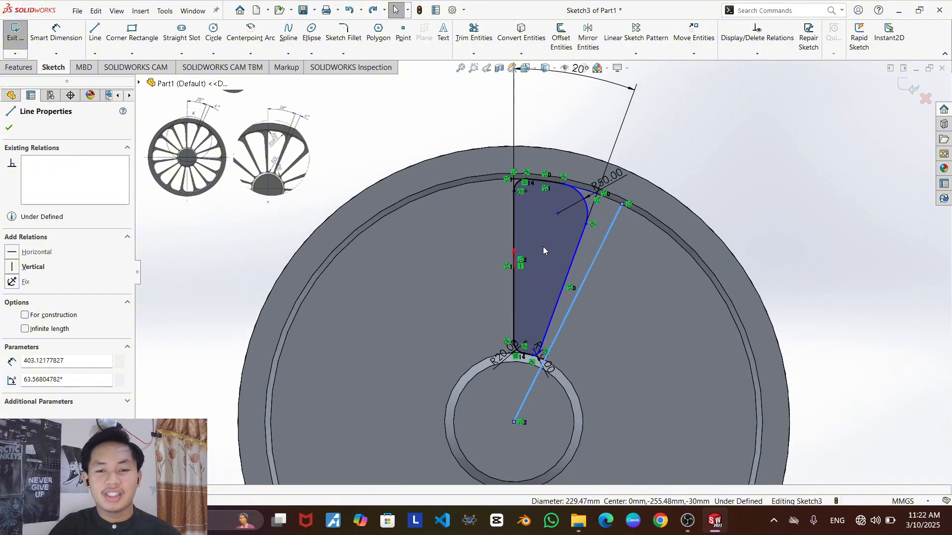
pyautogui.click(634, 55)
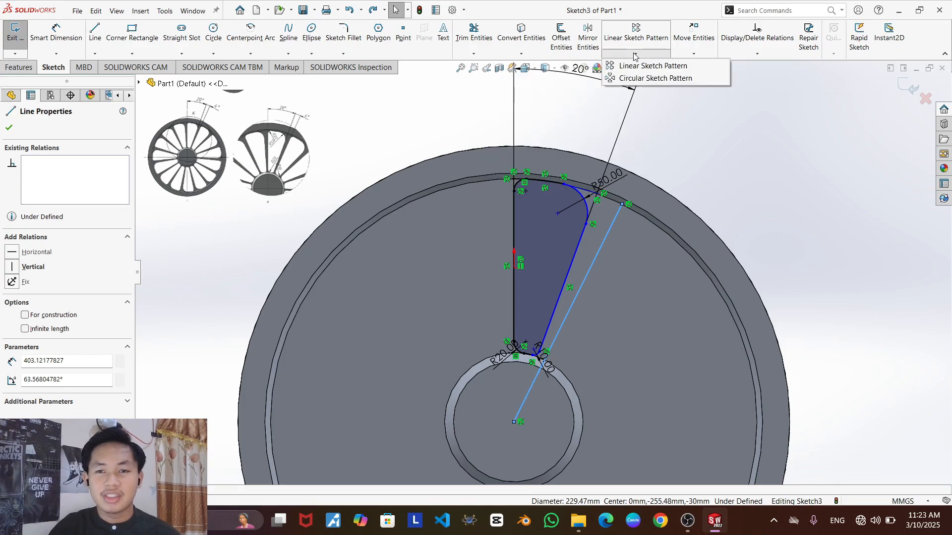
pyautogui.click(639, 78)
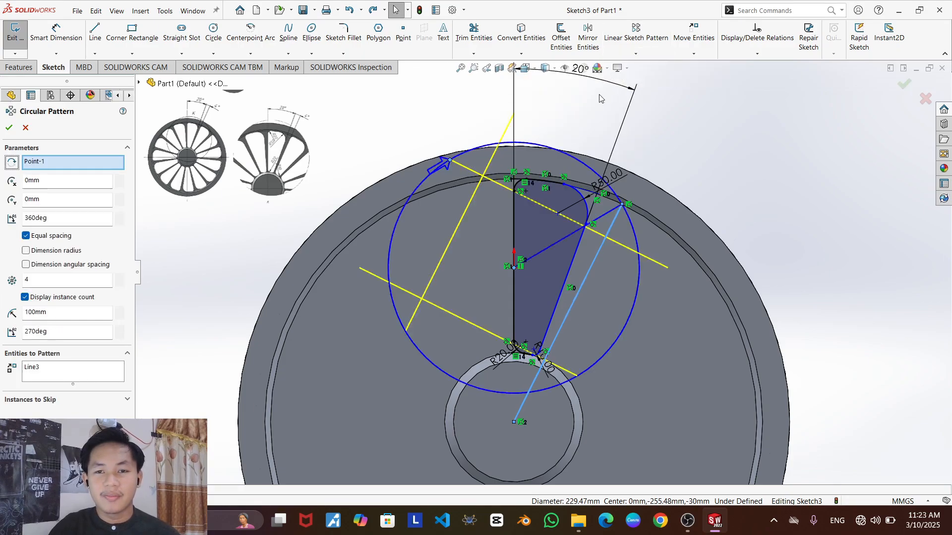
pyautogui.click(535, 214)
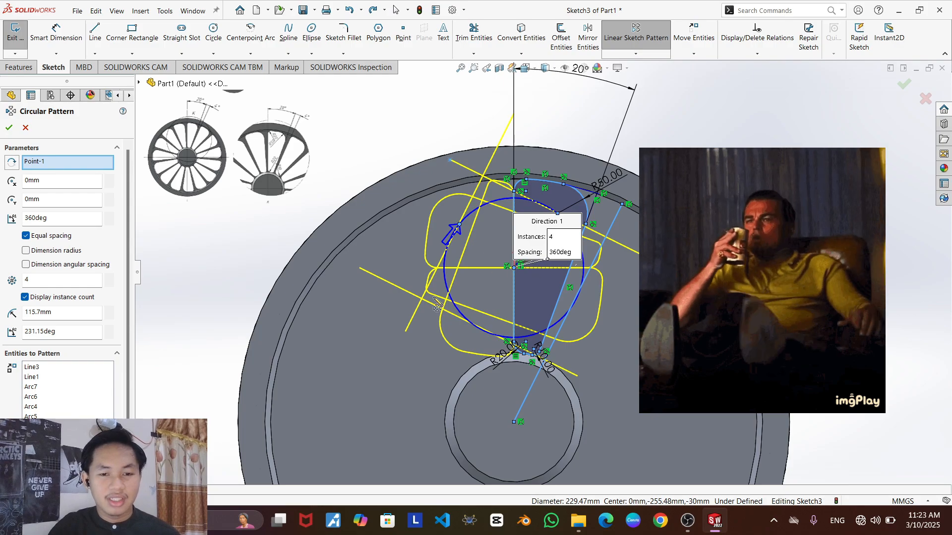
pyautogui.press('Escape')
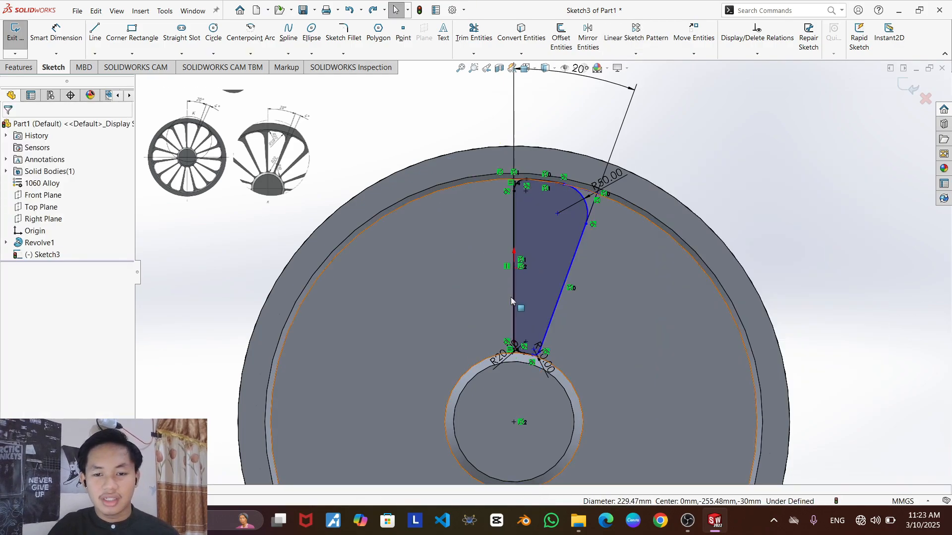
# - Sketch a reference line about 403 mm long from the wheel's centre to the web's outer circle, slightly past the wedge's slanted side
pyautogui.click(94, 34)
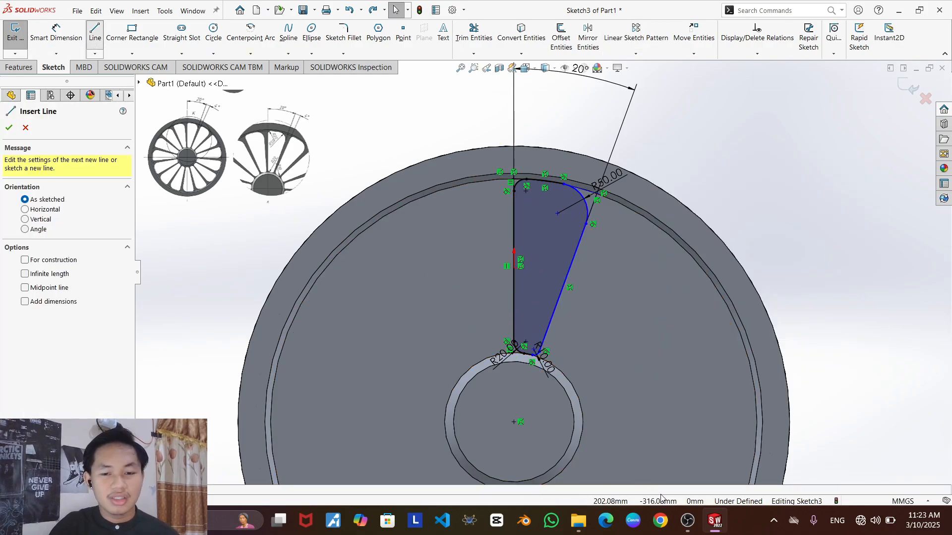
pyautogui.click(514, 423)
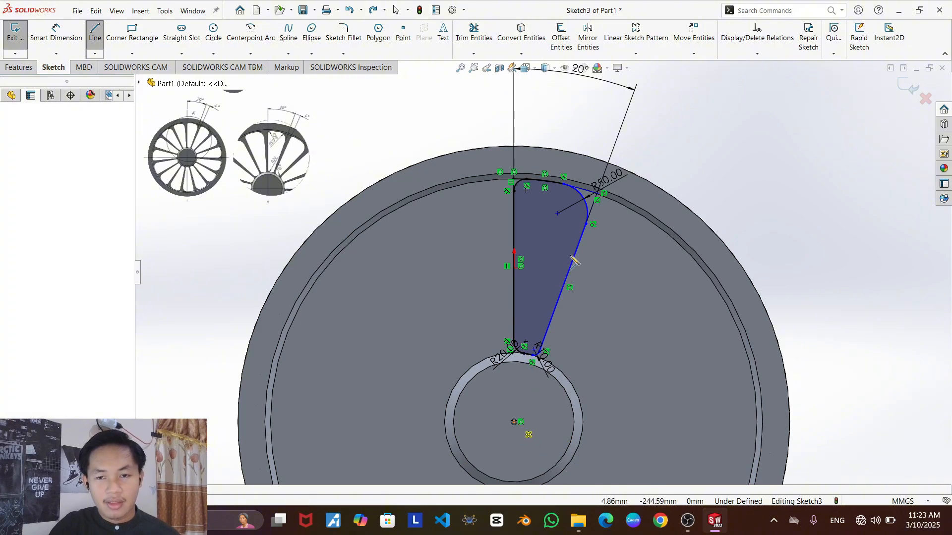
pyautogui.click(623, 205)
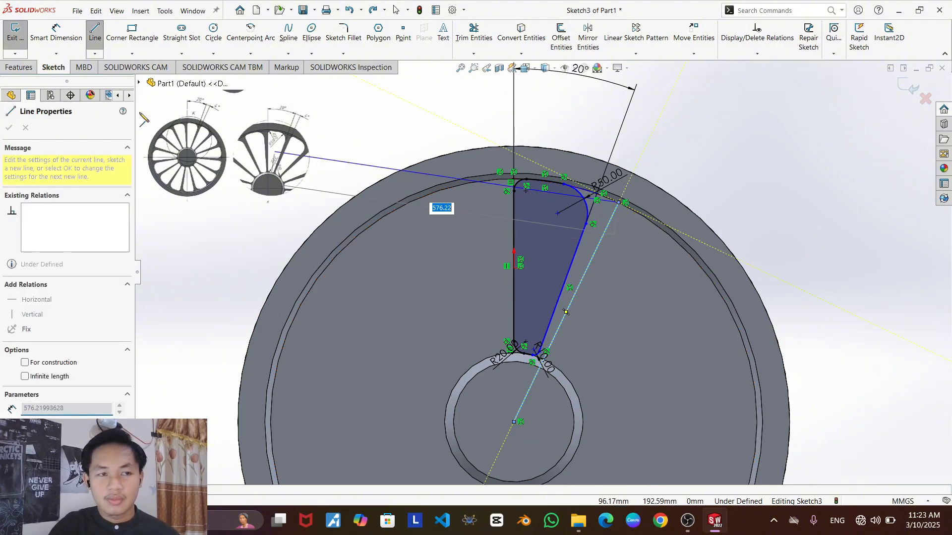
# - Dimension the angle between the wedge's slanted side and the new line from the centre as 4°
pyautogui.click(56, 34)
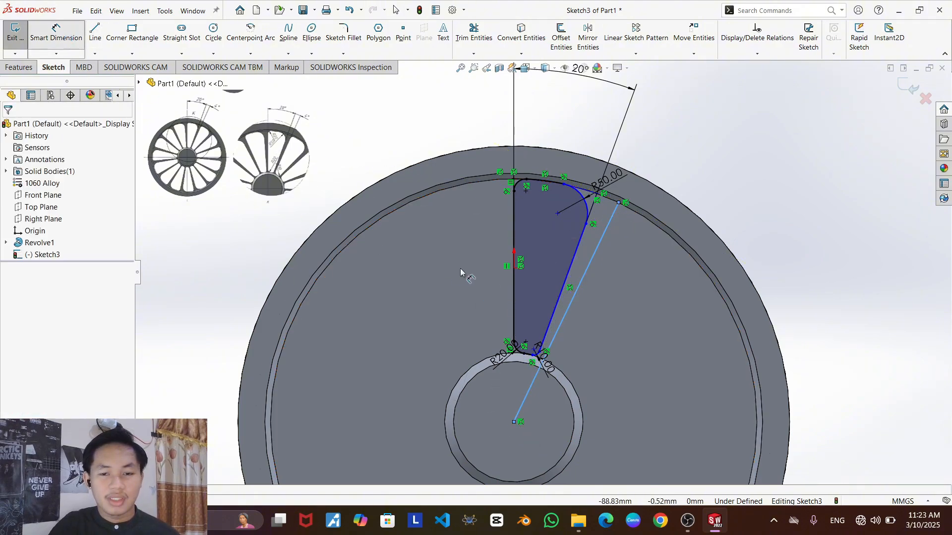
pyautogui.click(573, 255)
pyautogui.click(589, 273)
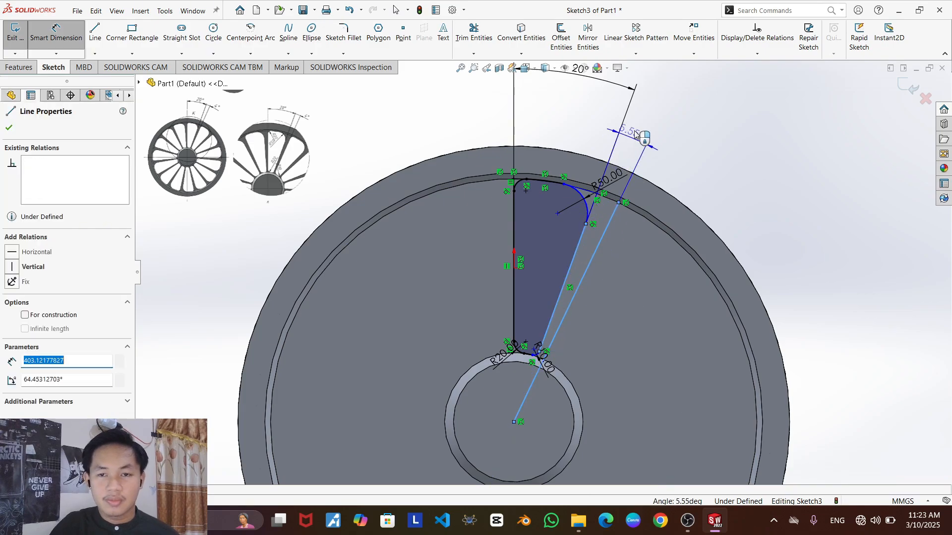
pyautogui.click(639, 126)
pyautogui.write('4')
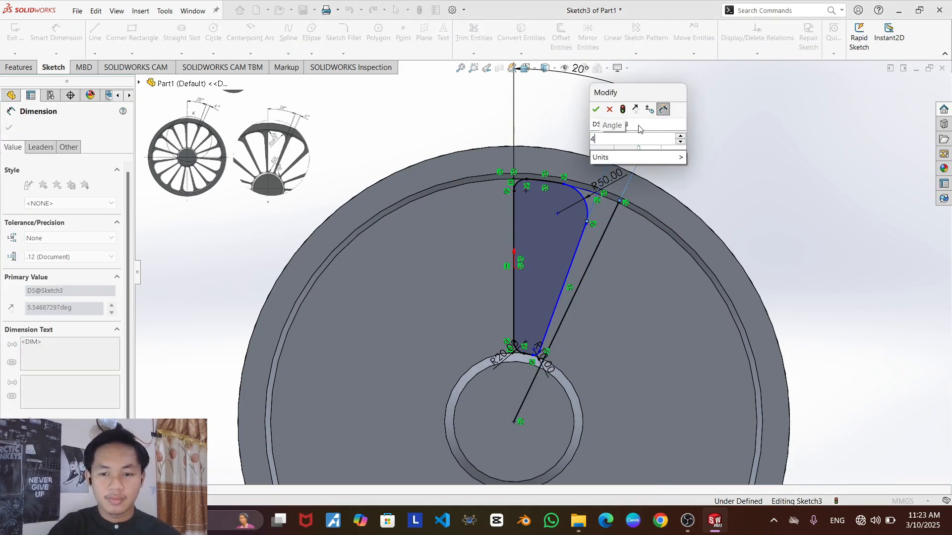
pyautogui.press('Return')
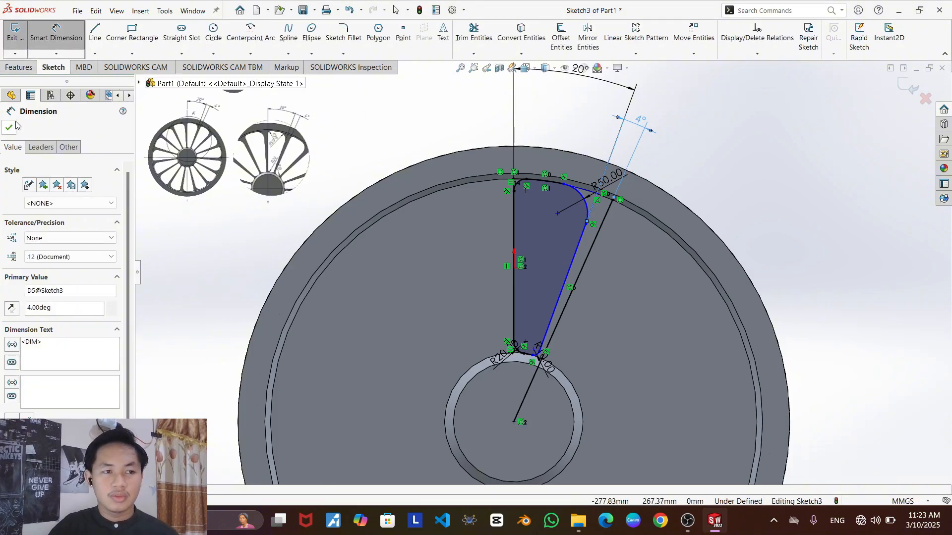
pyautogui.press('Escape')
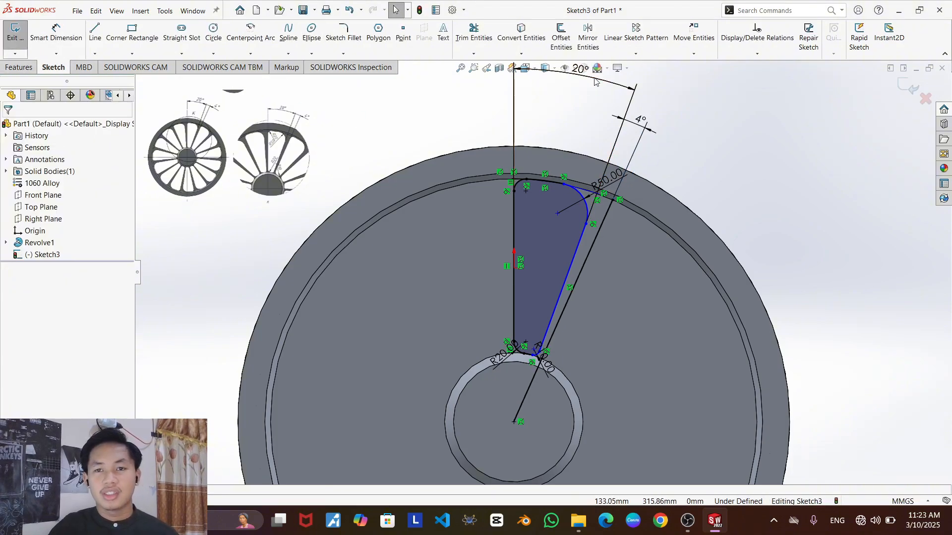
# - Create a circular sketch pattern of the wedge profile around the hub's outer edge with 15 equally spaced instances over 360°
pyautogui.click(637, 54)
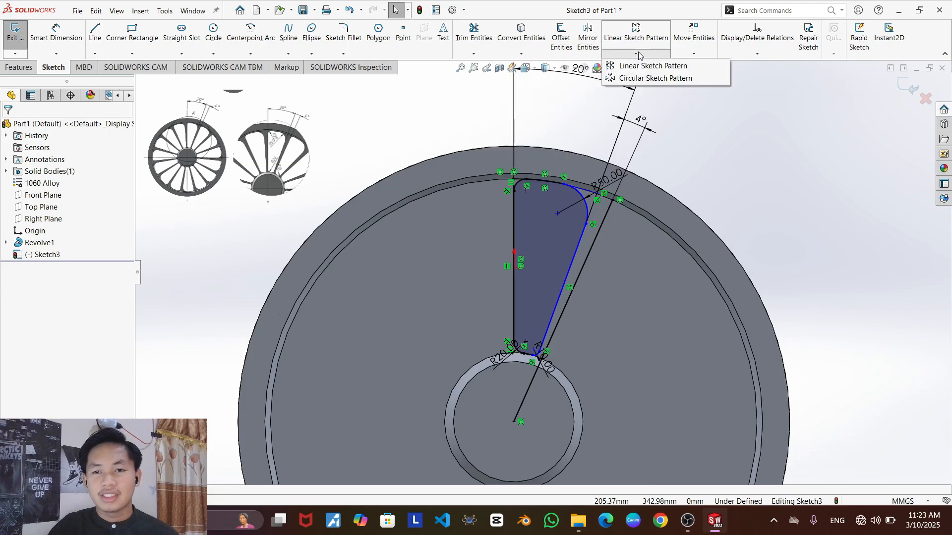
pyautogui.click(645, 78)
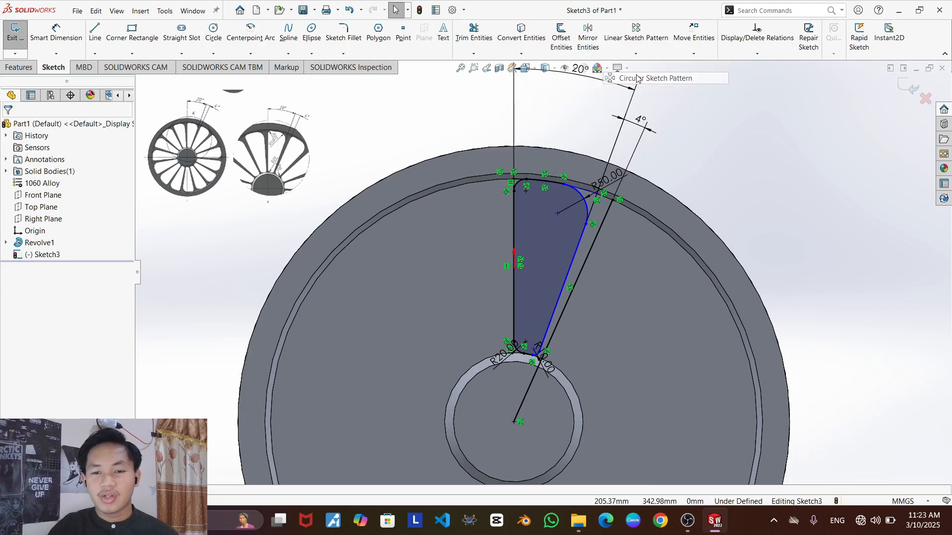
pyautogui.click(549, 244)
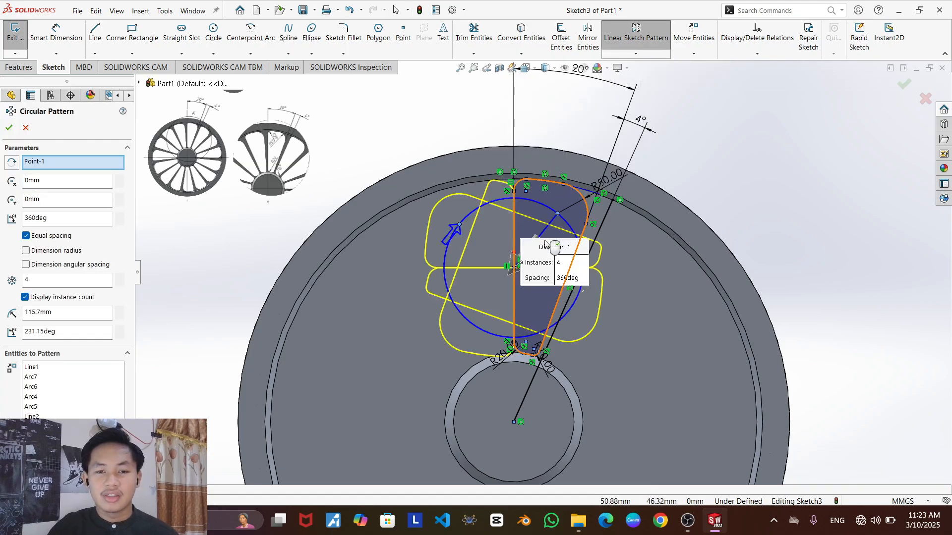
pyautogui.click(569, 264)
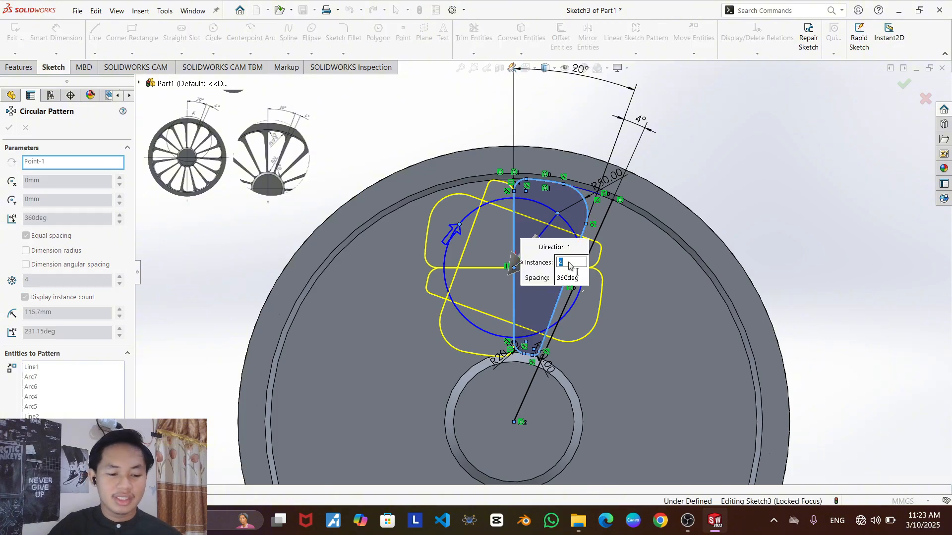
pyautogui.write('15')
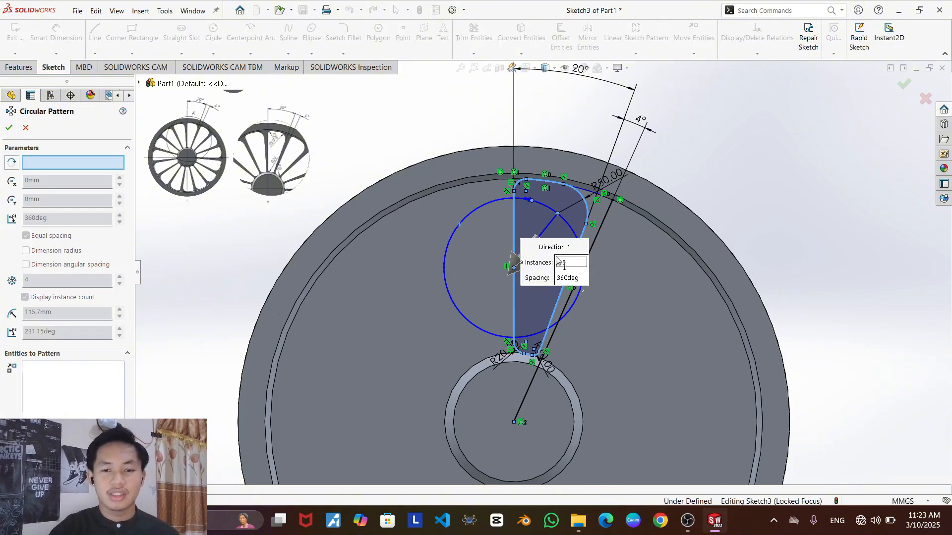
pyautogui.press('Return')
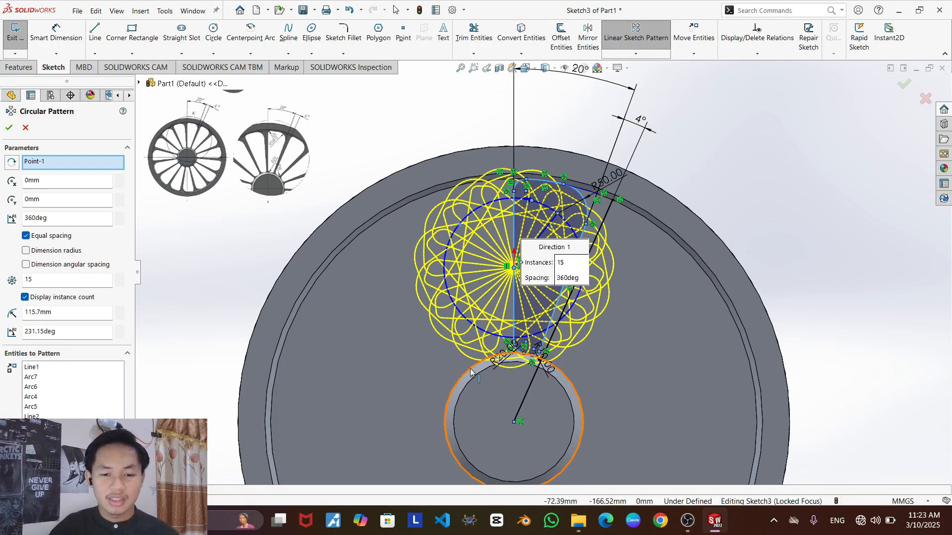
pyautogui.click(469, 373)
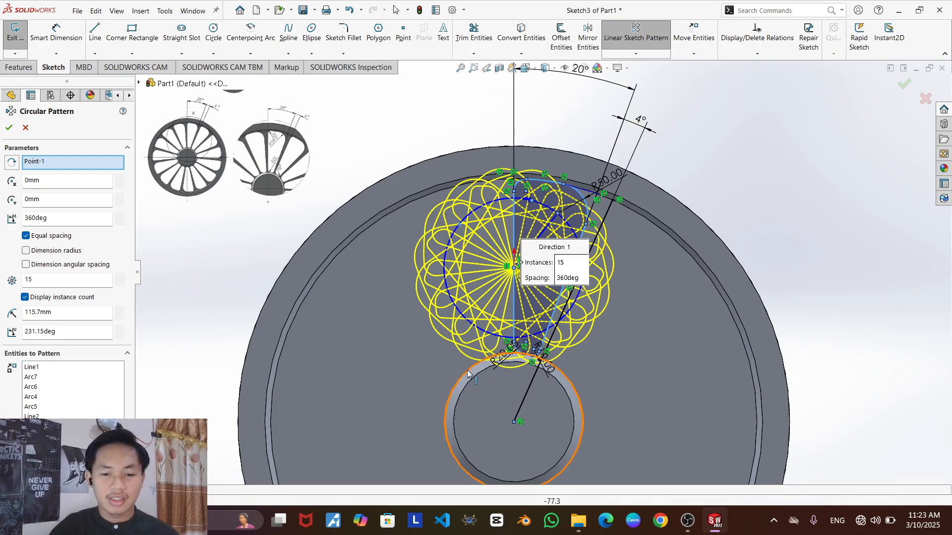
pyautogui.scroll(5, 469, 373)
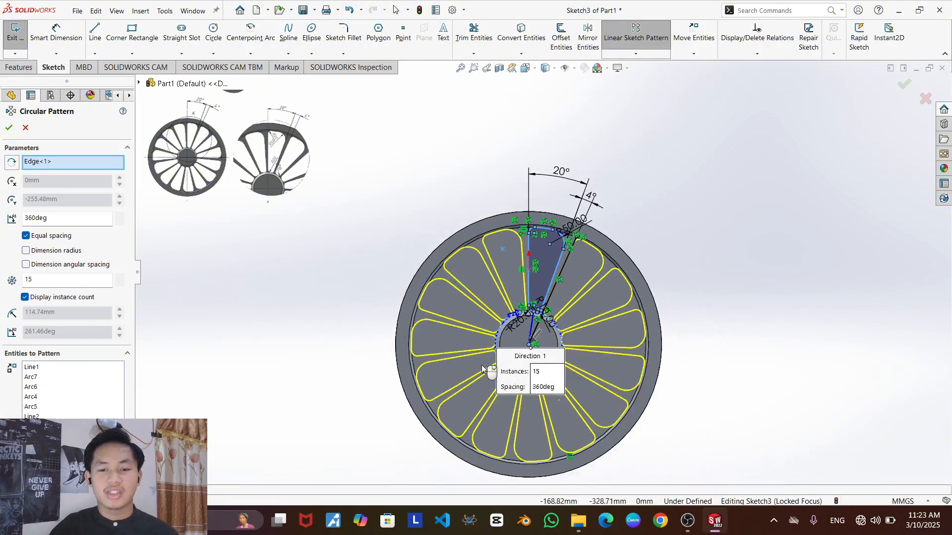
pyautogui.moveTo(528, 357)
pyautogui.mouseDown()
pyautogui.moveTo(365, 282)
pyautogui.moveTo(342, 218)
pyautogui.moveTo(365, 224)
pyautogui.moveTo(253, 148)
pyautogui.mouseUp()
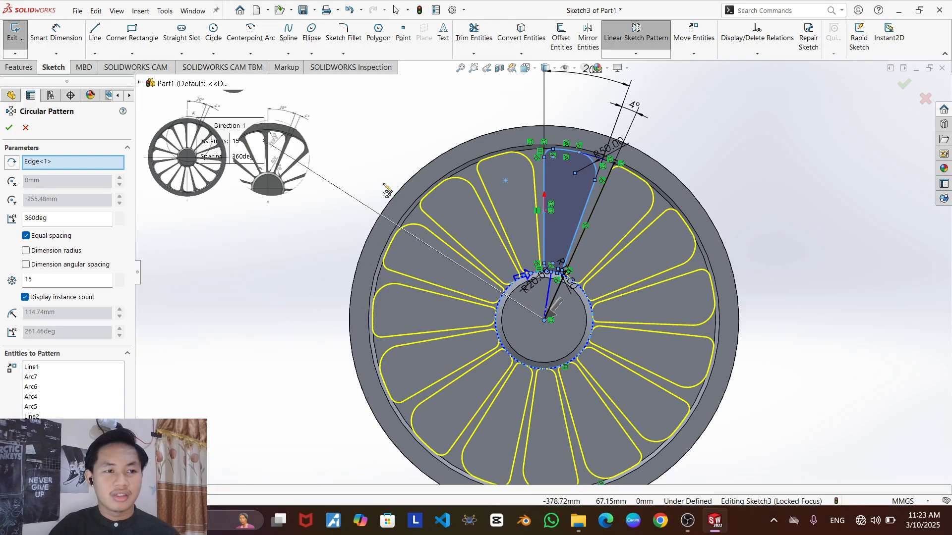
pyautogui.click(10, 129)
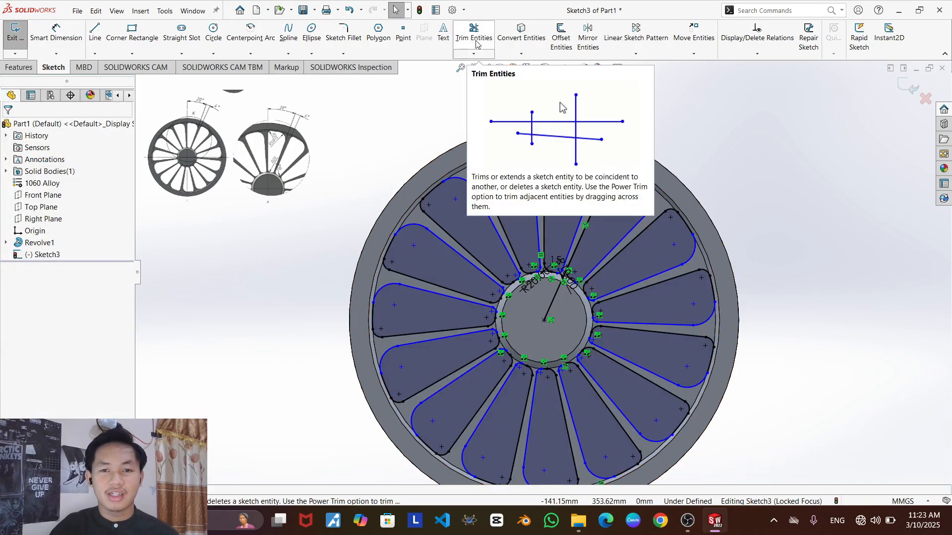
# - Delete the line running from the wheel's centre to the web's outer circle beside the original wedge
pyautogui.click(555, 304)
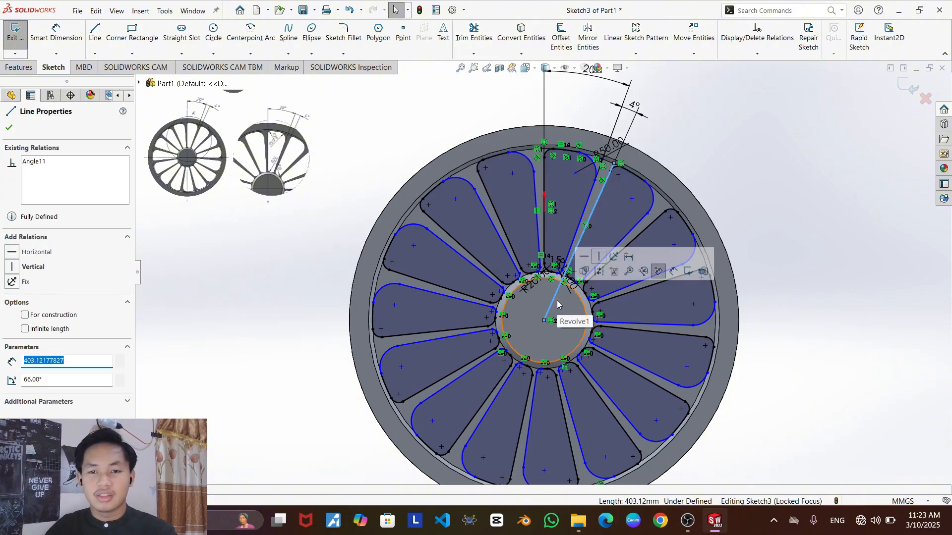
pyautogui.scroll(2, 553, 297)
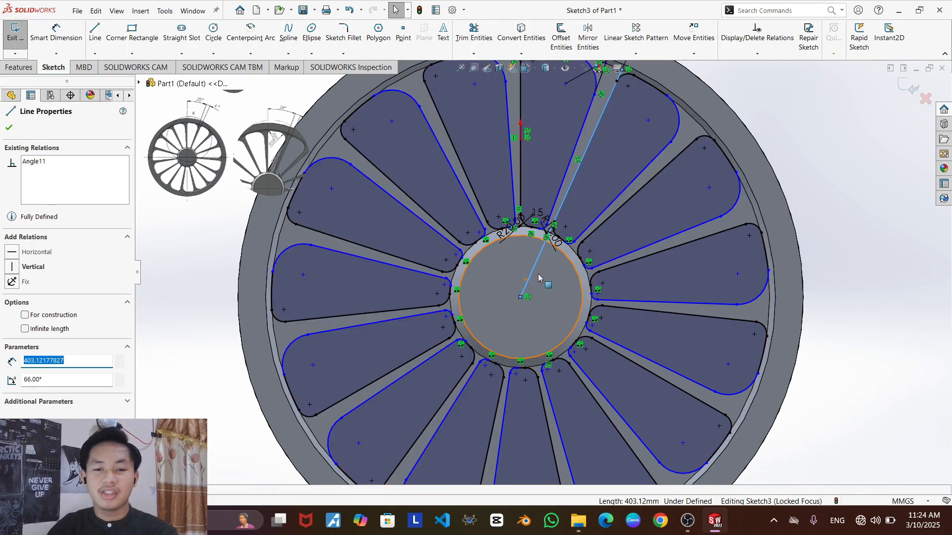
pyautogui.press('Delete')
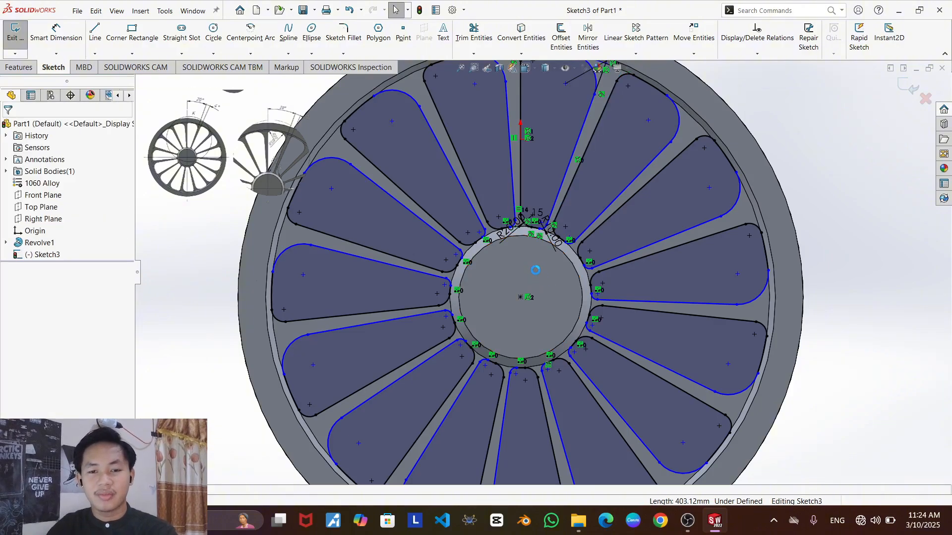
# - Delete the R20 and R10 fillet dimensions at the hub end of the original wedge
pyautogui.scroll(2, 544, 274)
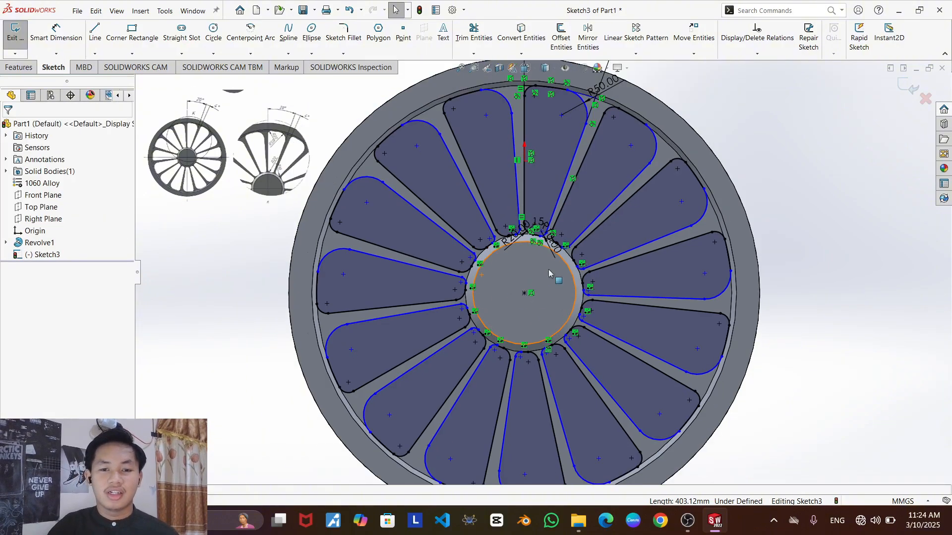
pyautogui.click(516, 242)
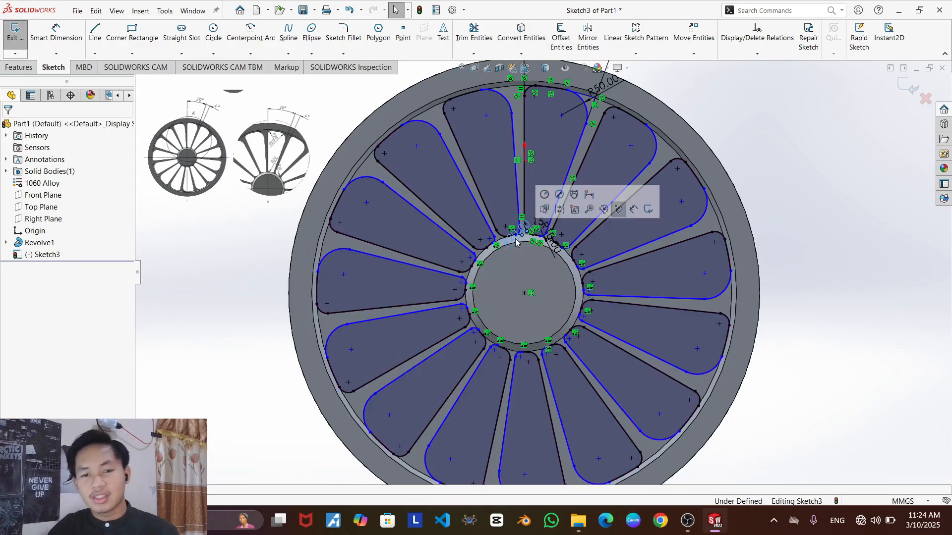
pyautogui.press('Delete')
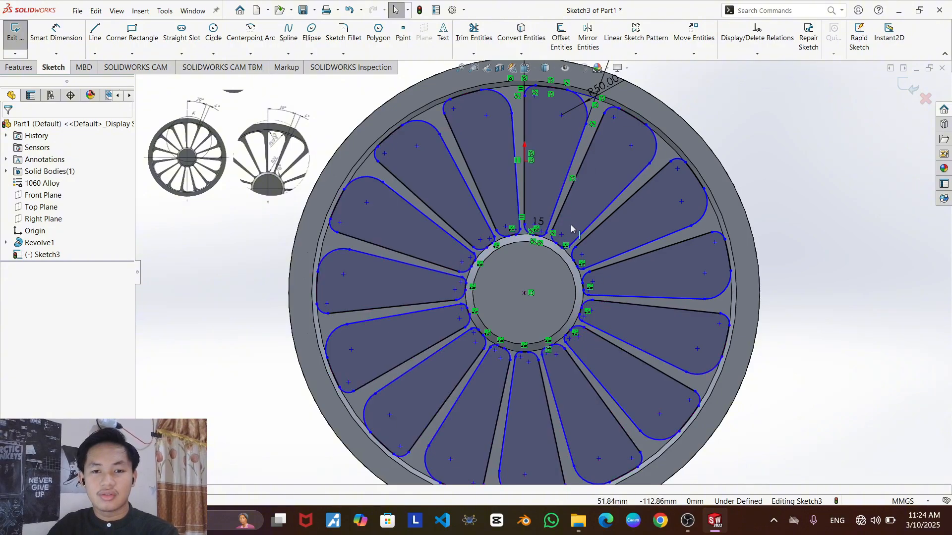
# - Delete the 20° angle and R50 fillet dimensions of the original wedge
pyautogui.scroll(3, 541, 272)
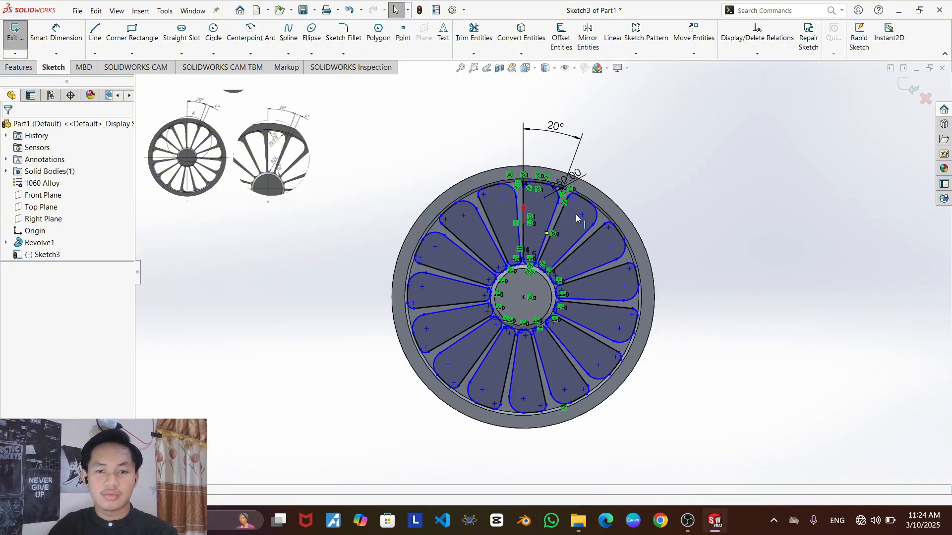
pyautogui.click(555, 125)
pyautogui.press('Delete')
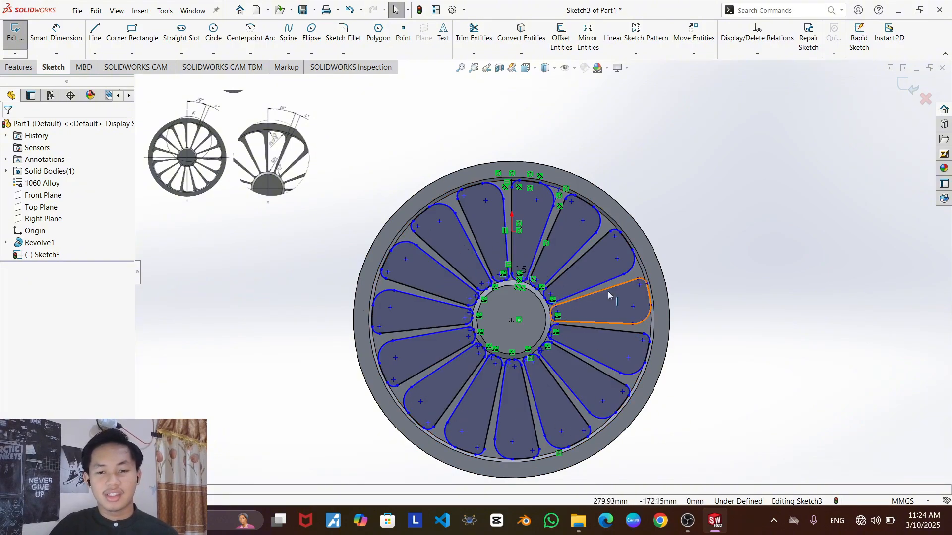
# - Cut all 15 wedge profiles through the wheel's web with a blind extruded cut 100 mm deep
pyautogui.click(19, 67)
pyautogui.click(171, 35)
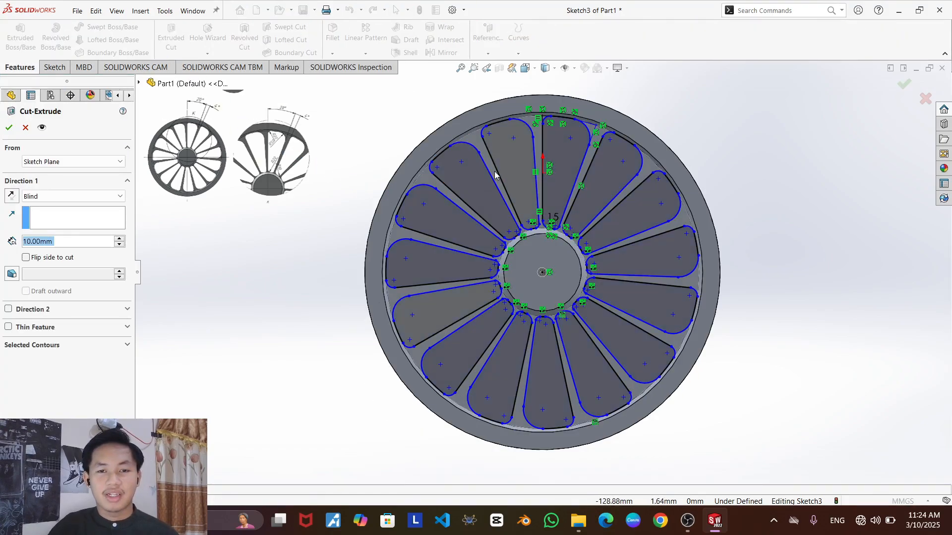
pyautogui.click(516, 159)
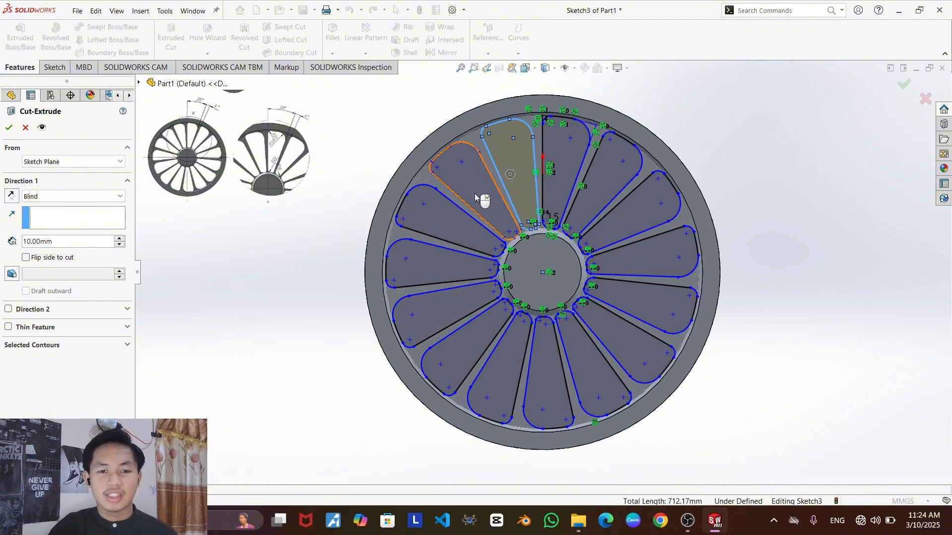
pyautogui.click(474, 194)
pyautogui.click(448, 221)
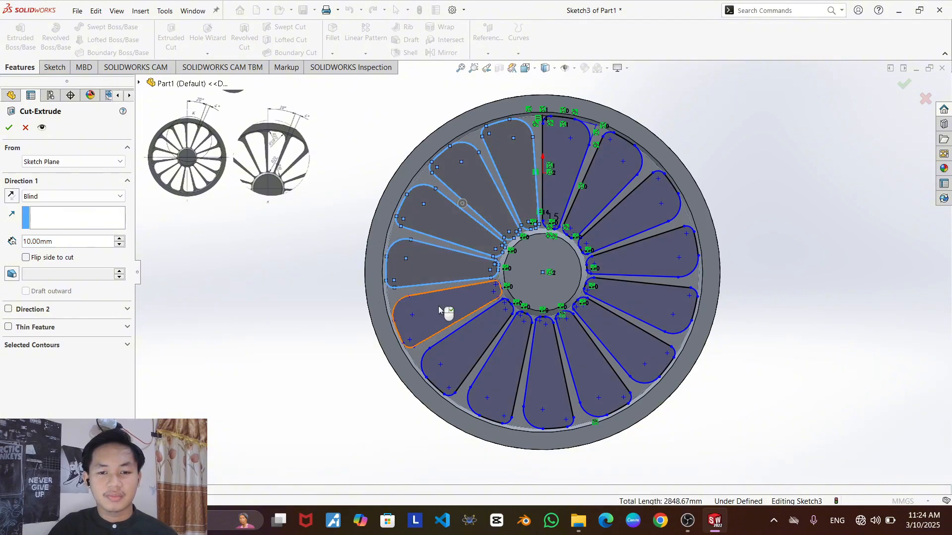
pyautogui.click(438, 305)
pyautogui.click(466, 342)
pyautogui.click(550, 378)
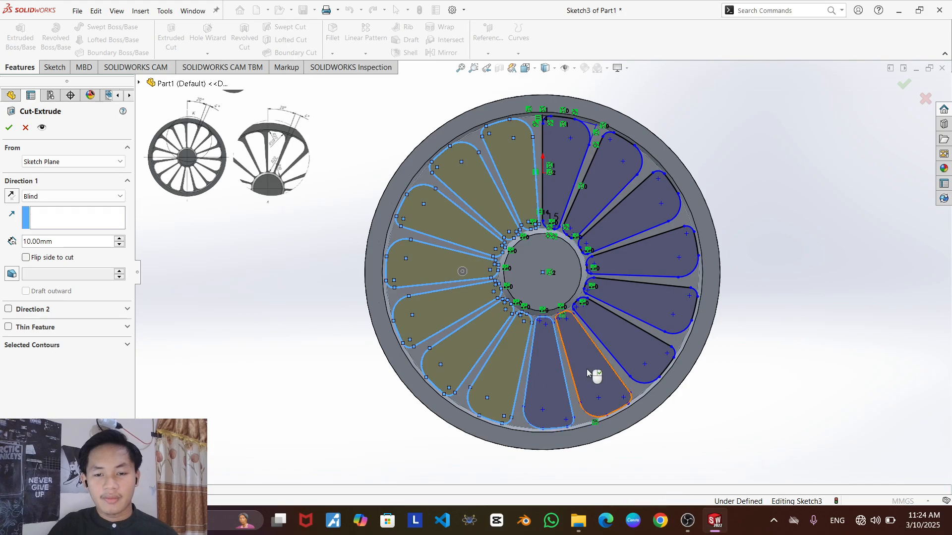
pyautogui.click(592, 376)
pyautogui.click(634, 347)
pyautogui.click(657, 309)
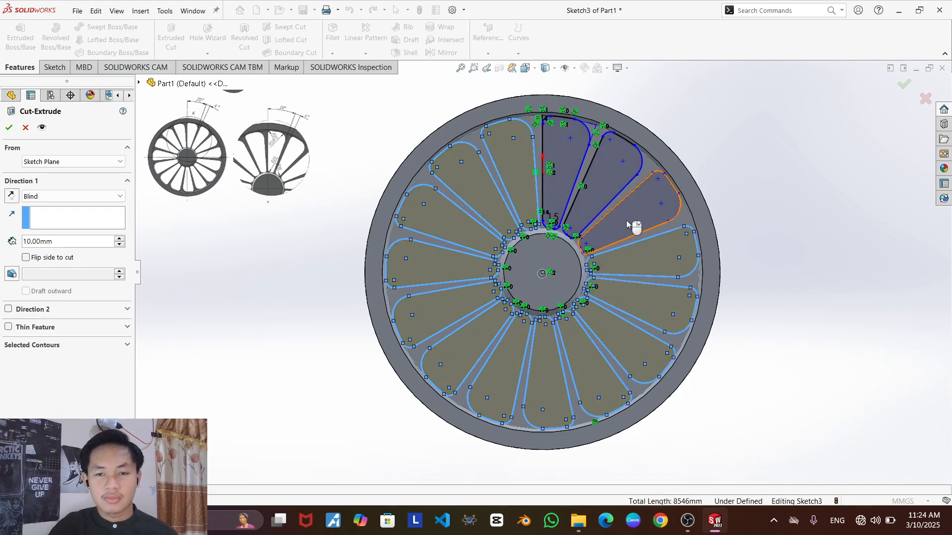
pyautogui.click(625, 218)
pyautogui.click(603, 186)
pyautogui.click(558, 168)
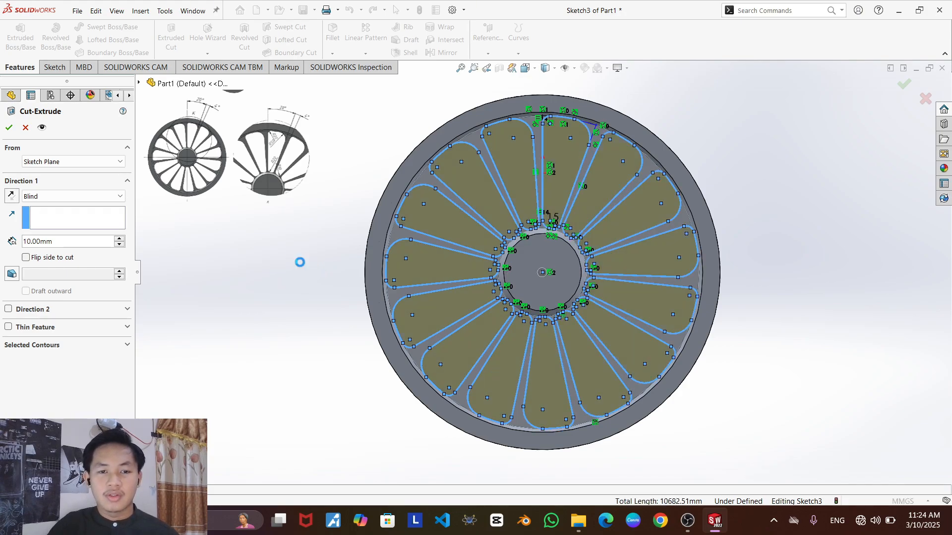
pyautogui.moveTo(340, 250)
pyautogui.mouseDown(button='middle')
pyautogui.moveTo(380, 246)
pyautogui.moveTo(414, 258)
pyautogui.moveTo(390, 279)
pyautogui.moveTo(313, 300)
pyautogui.mouseUp(button='middle')
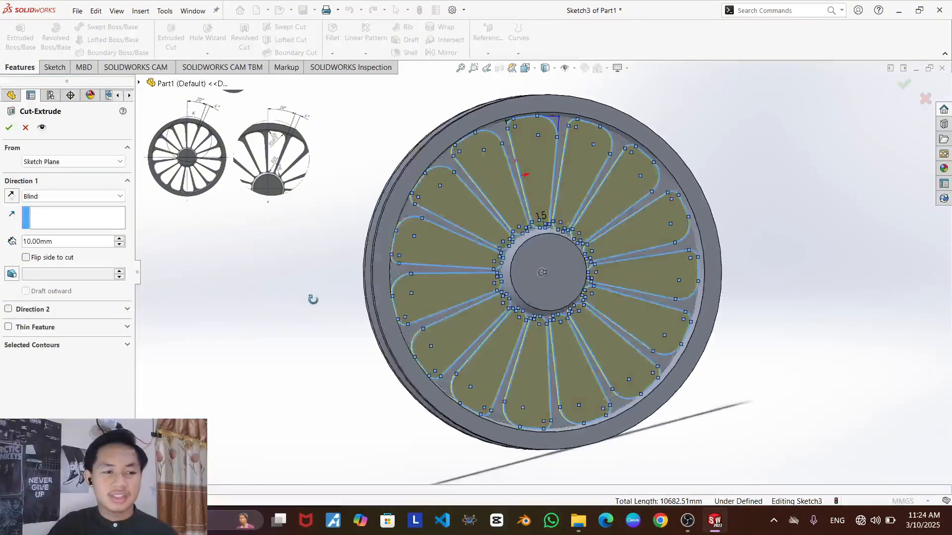
pyautogui.moveTo(65, 245); pyautogui.dragTo(22, 243)
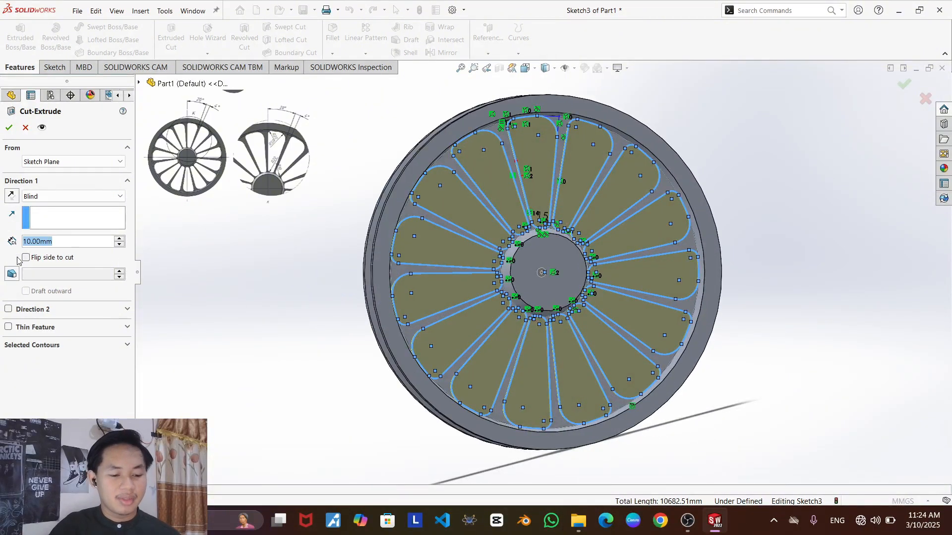
pyautogui.write('100')
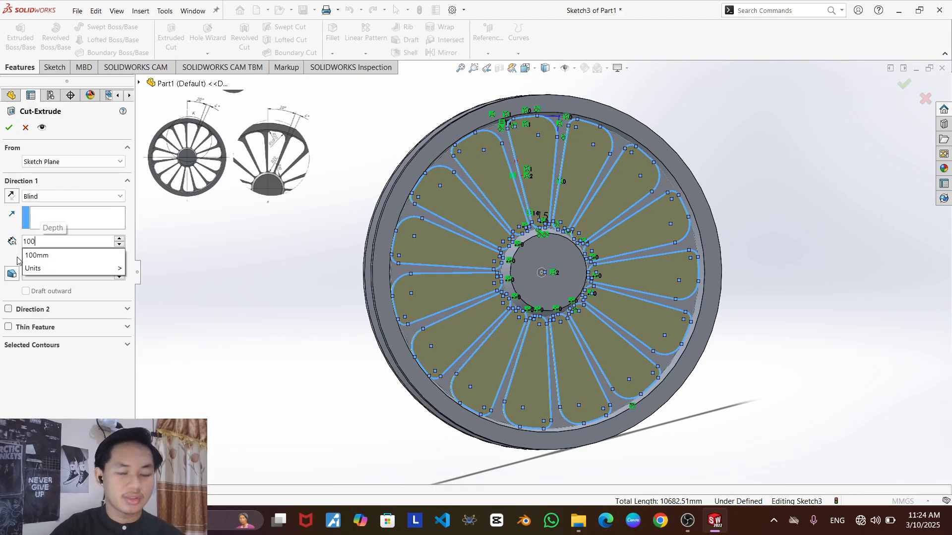
pyautogui.press('Return')
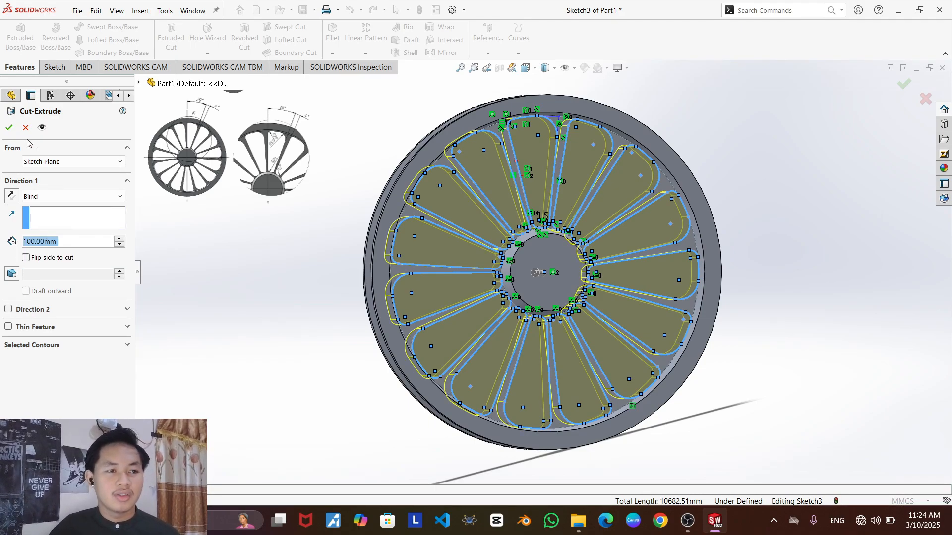
pyautogui.click(9, 128)
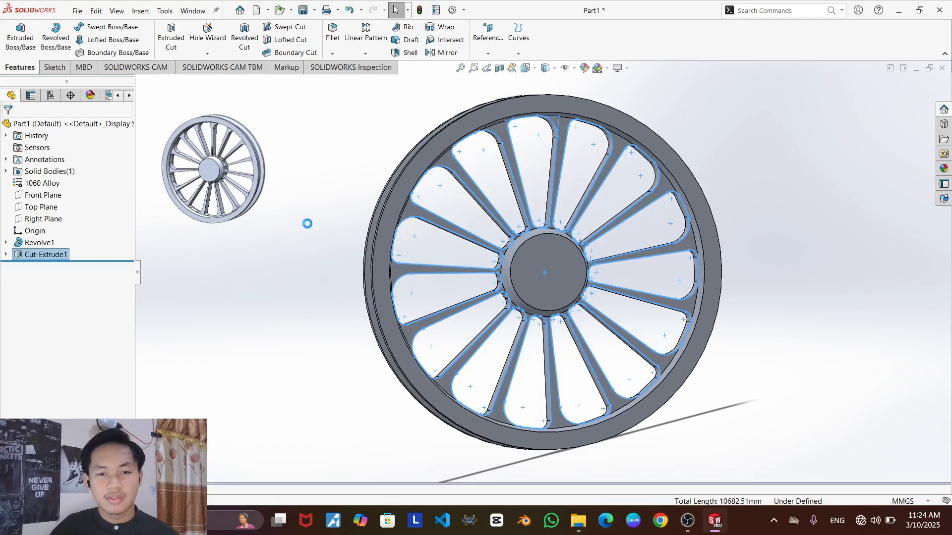
pyautogui.click(290, 228)
# - View the wheel face-on and check its mass in the mass properties
pyautogui.scroll(2, 575, 330)
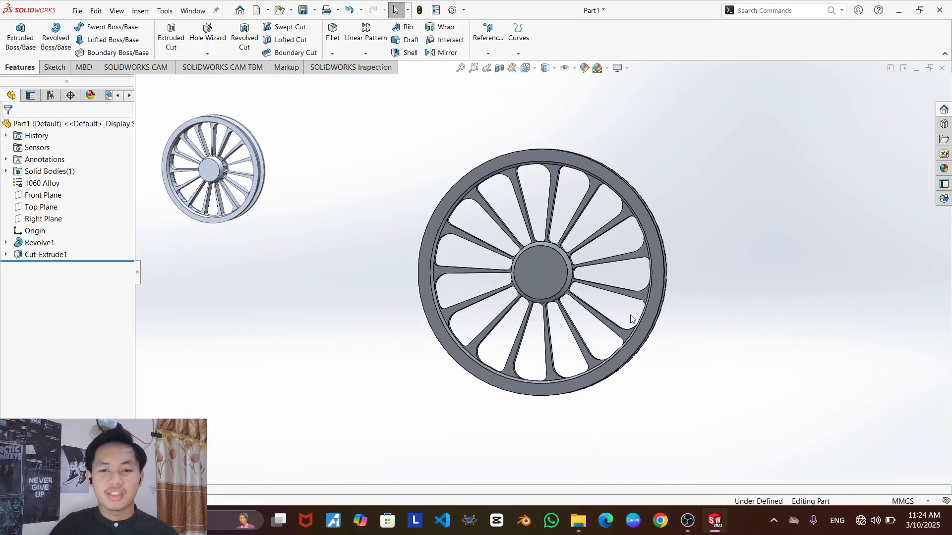
pyautogui.moveTo(523, 314); pyautogui.dragTo(537, 322, button='middle')
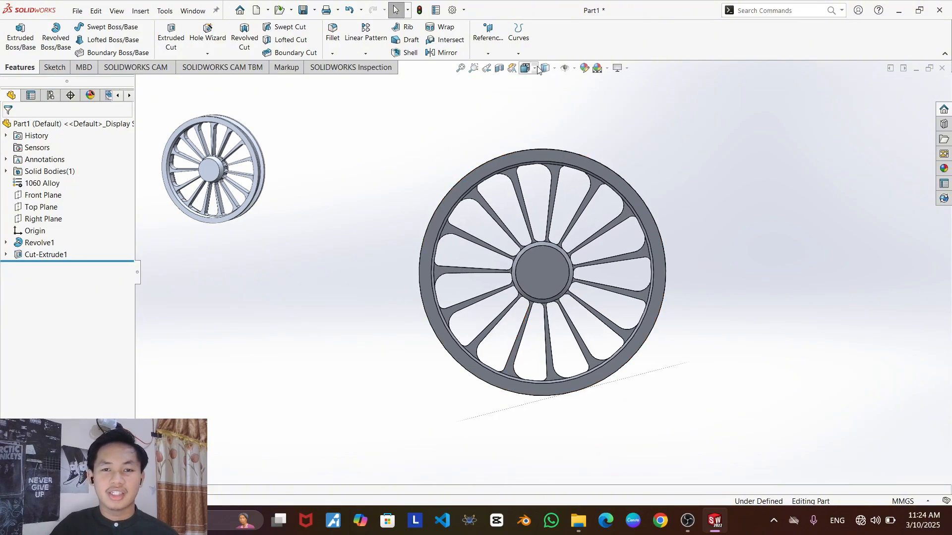
pyautogui.press('space')
pyautogui.click(442, 340)
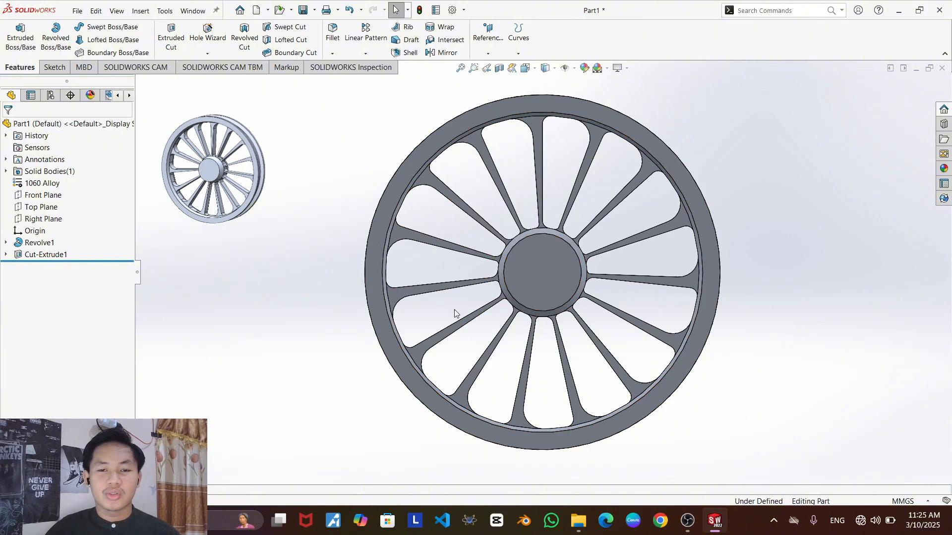
pyautogui.click(165, 11)
pyautogui.moveTo(268, 464)
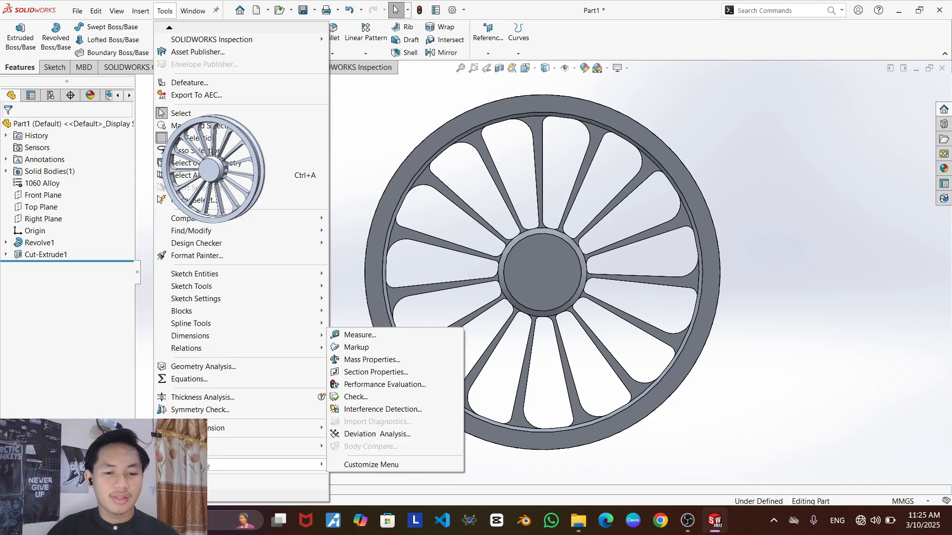
pyautogui.click(375, 360)
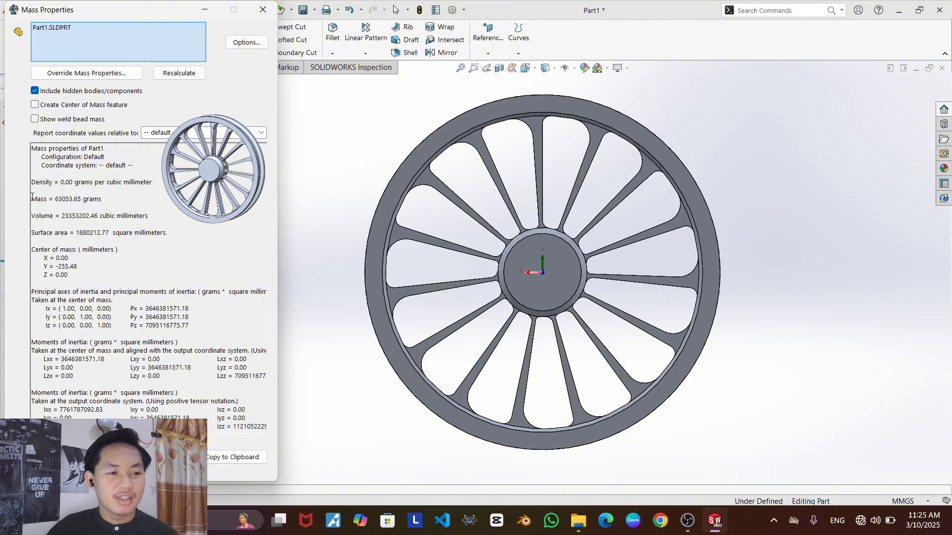
pyautogui.moveTo(32, 199); pyautogui.dragTo(85, 205)
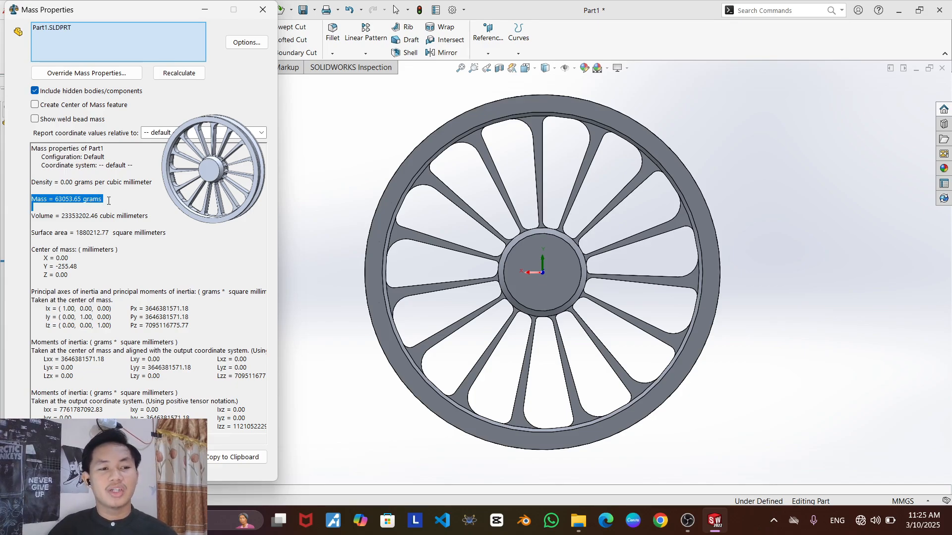
pyautogui.click(263, 10)
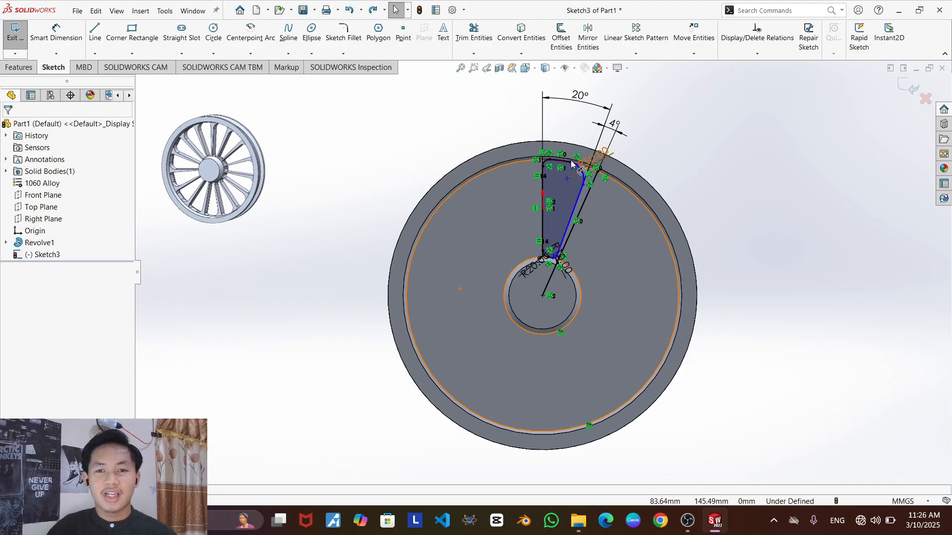
# - Cut the single filleted wedge region through the wheel's web with a blind extruded cut 100 mm deep
pyautogui.click(567, 190)
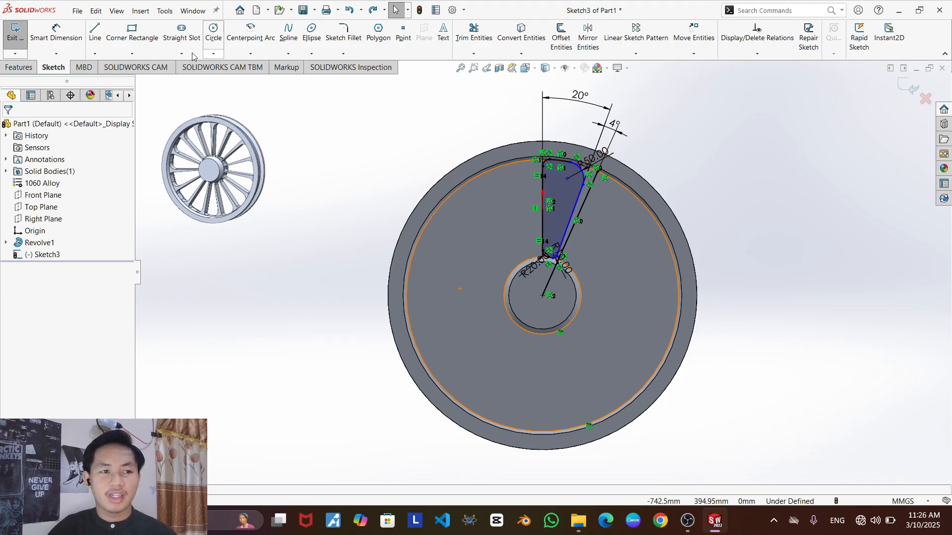
pyautogui.click(25, 68)
pyautogui.click(171, 38)
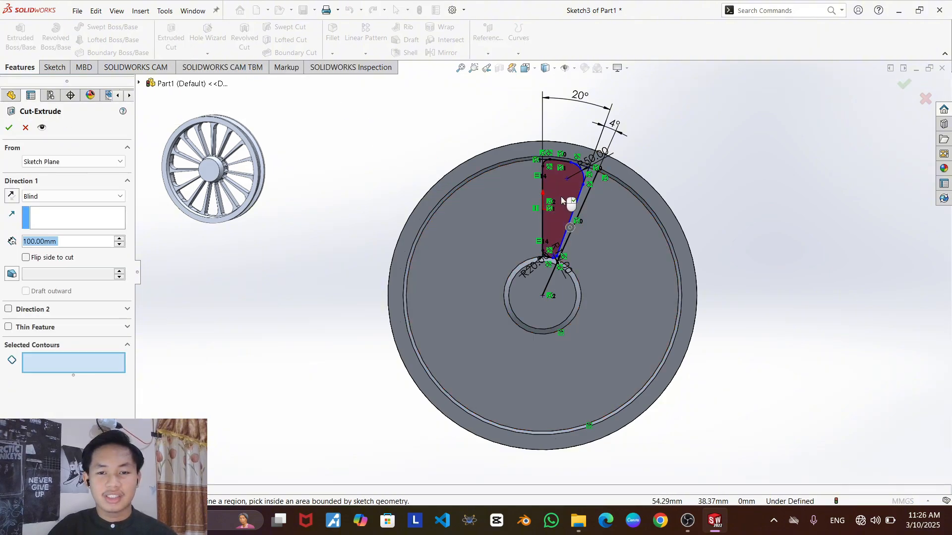
pyautogui.click(561, 196)
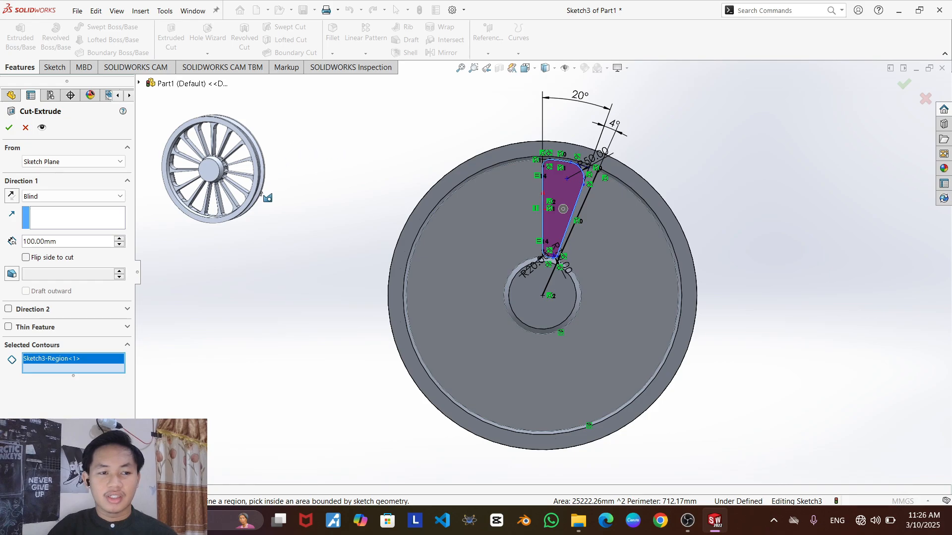
pyautogui.moveTo(266, 195); pyautogui.dragTo(325, 156, button='middle')
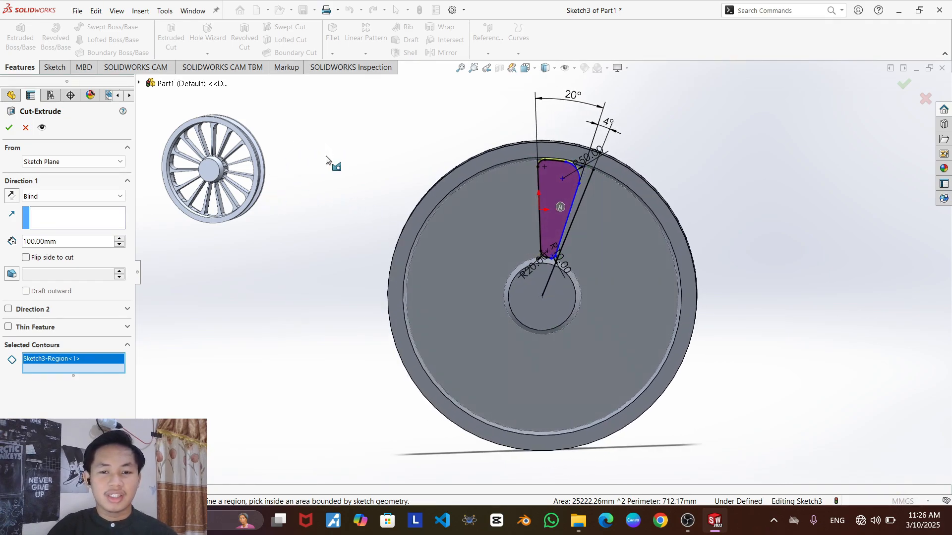
pyautogui.click(9, 128)
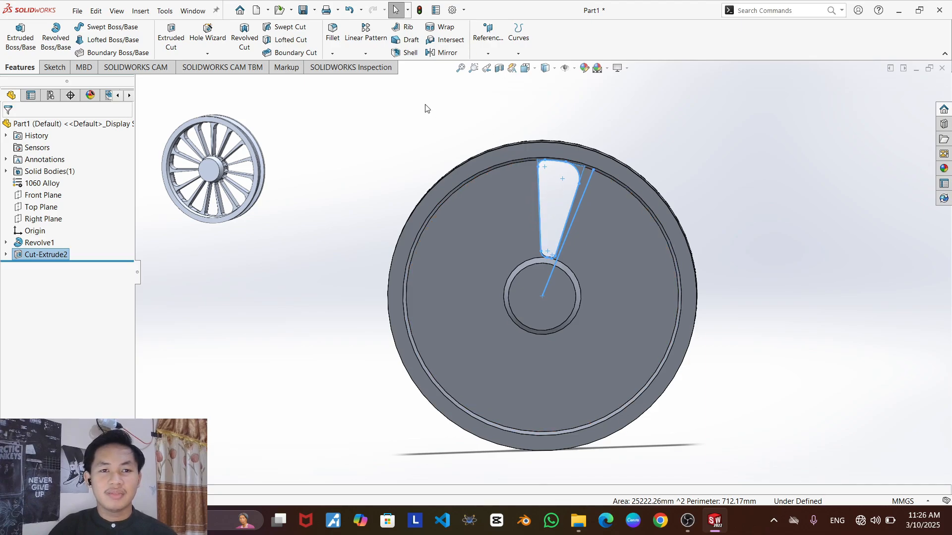
# - Create a circular pattern of the wedge cut around the hub's circular edge with 15 instances spaced 24° apart
pyautogui.click(371, 55)
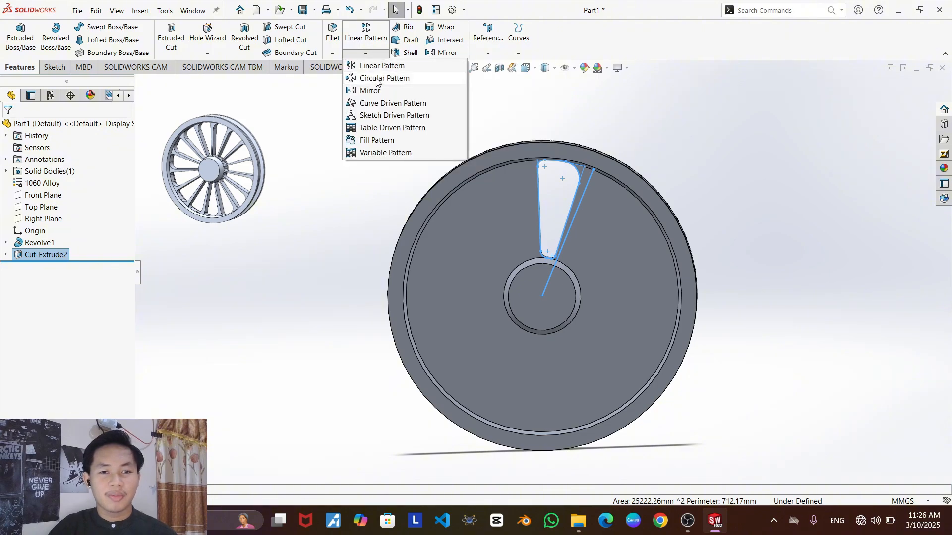
pyautogui.click(377, 79)
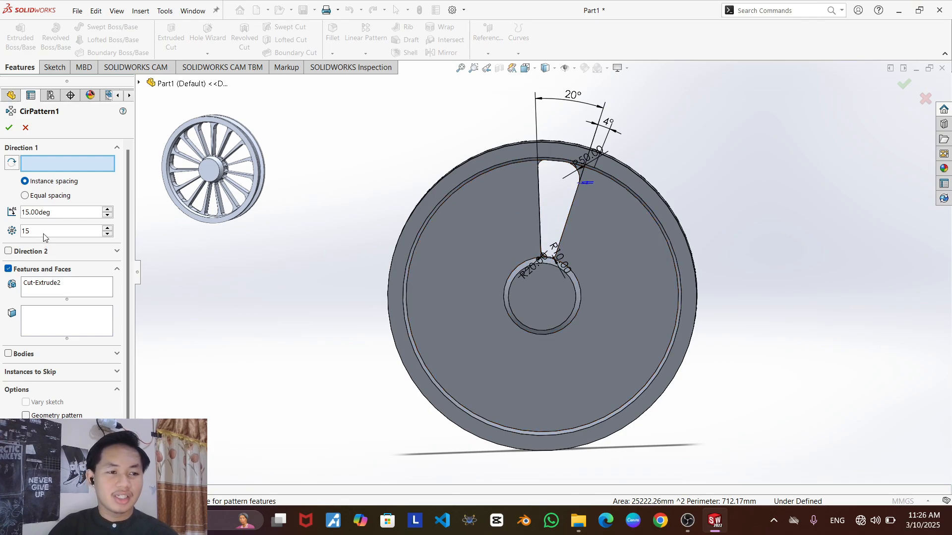
pyautogui.click(514, 272)
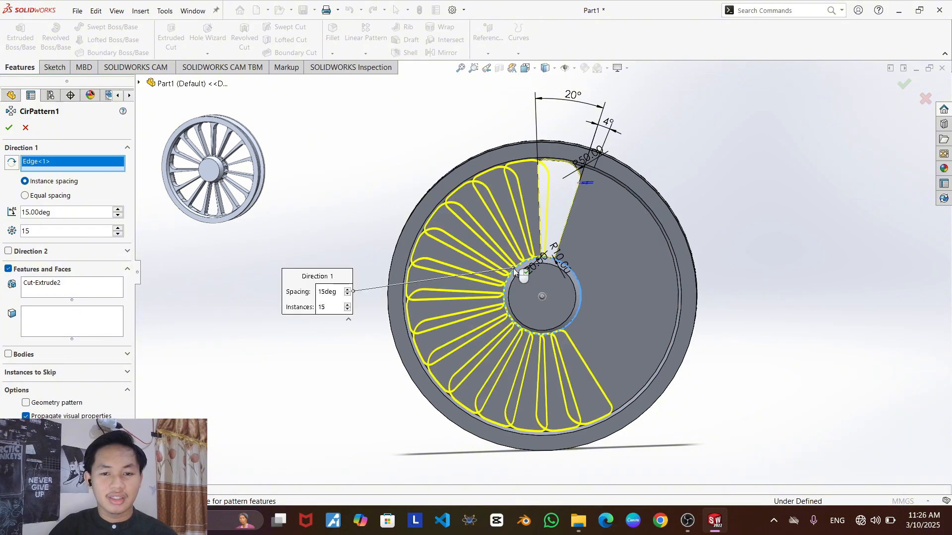
pyautogui.click(348, 290)
pyautogui.click(347, 290)
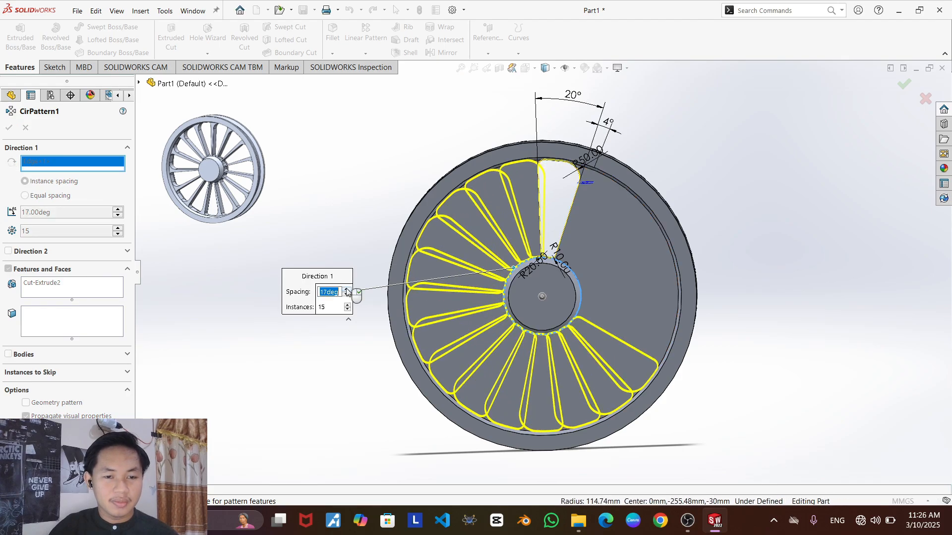
pyautogui.click(347, 290)
pyautogui.click(348, 290)
pyautogui.click(348, 290)
pyautogui.click(347, 290)
pyautogui.click(348, 291)
pyautogui.click(348, 290)
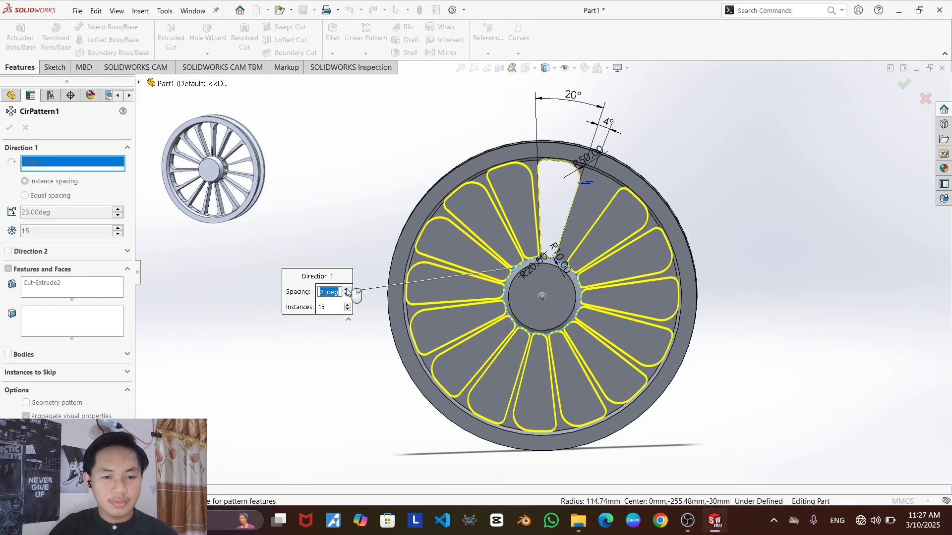
pyautogui.click(347, 290)
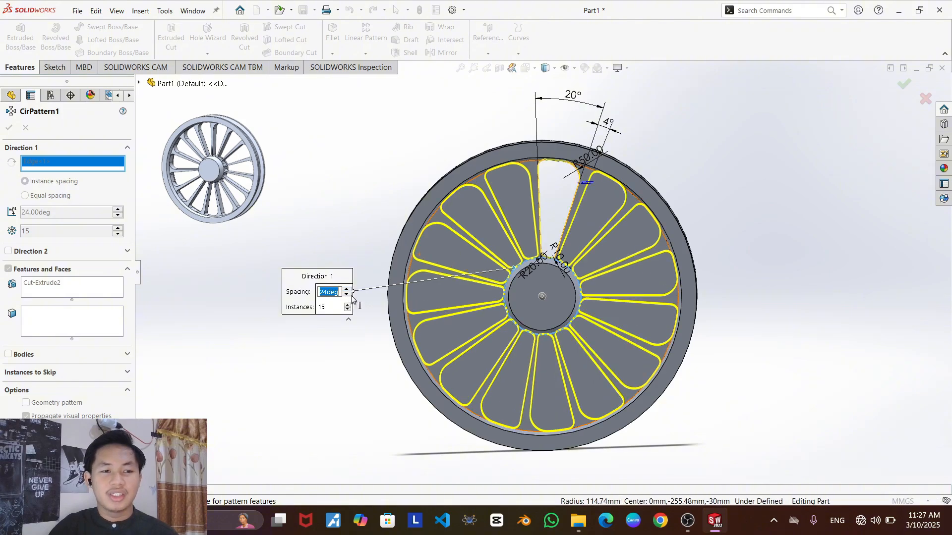
pyautogui.moveTo(653, 233); pyautogui.dragTo(669, 213, button='middle')
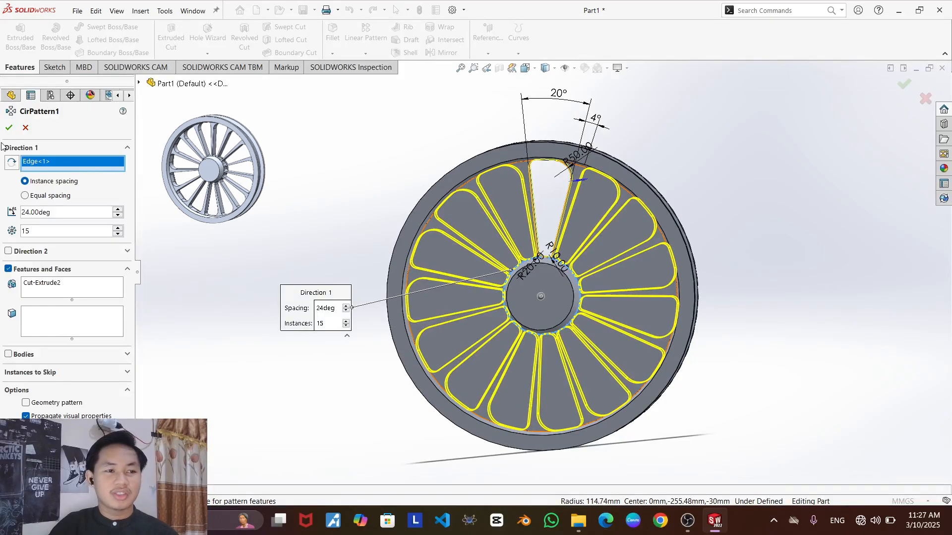
pyautogui.click(9, 128)
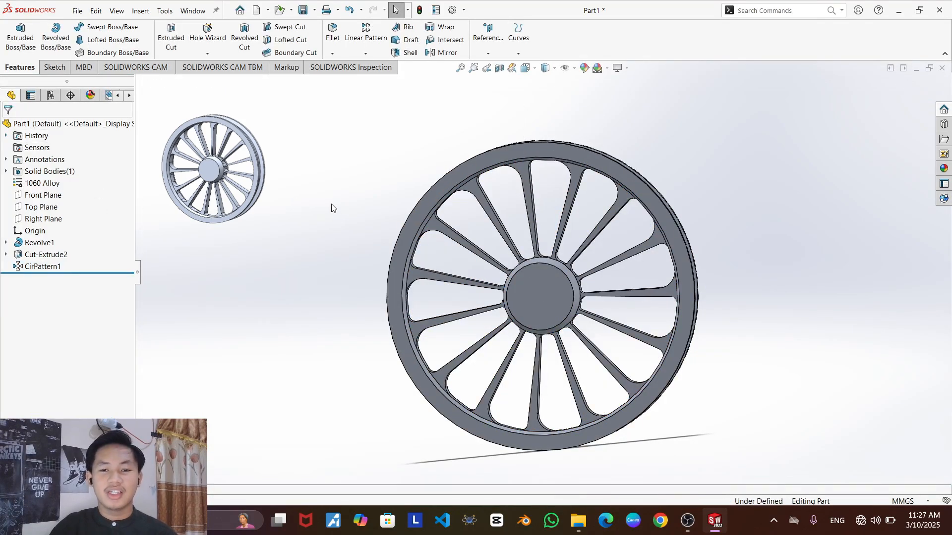
# - Recheck the mass of the wheel made with the patterned cut feature in the mass properties
pyautogui.moveTo(332, 204); pyautogui.dragTo(352, 179, button='middle')
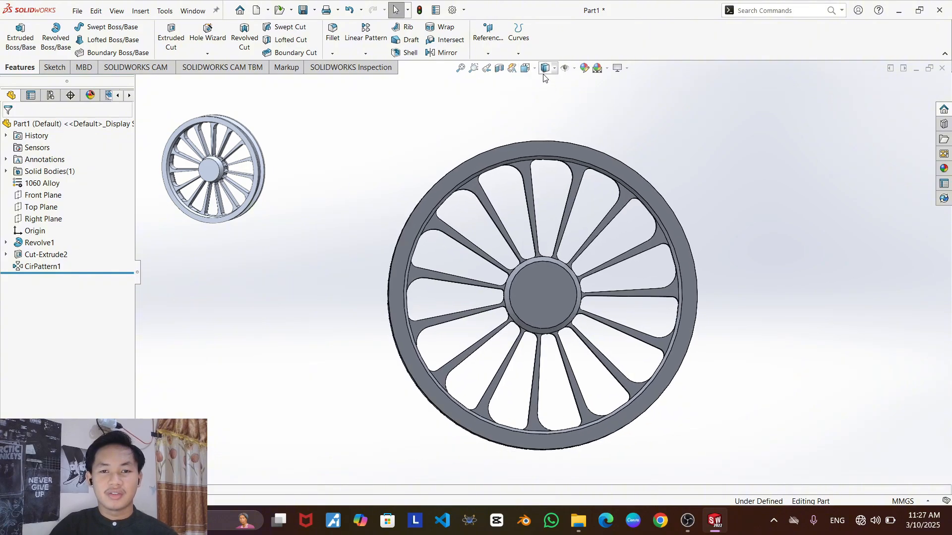
pyautogui.click(546, 68)
pyautogui.click(436, 267)
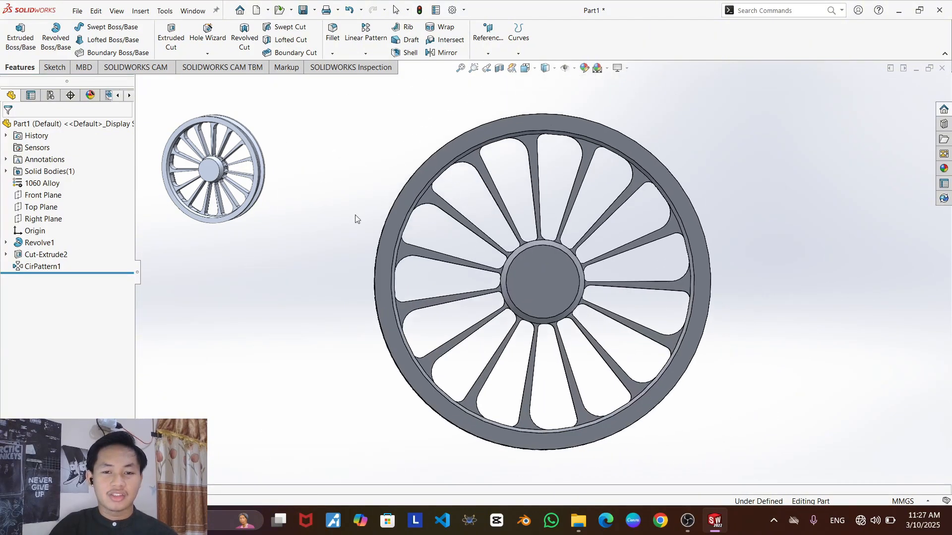
pyautogui.click(162, 11)
pyautogui.moveTo(199, 464)
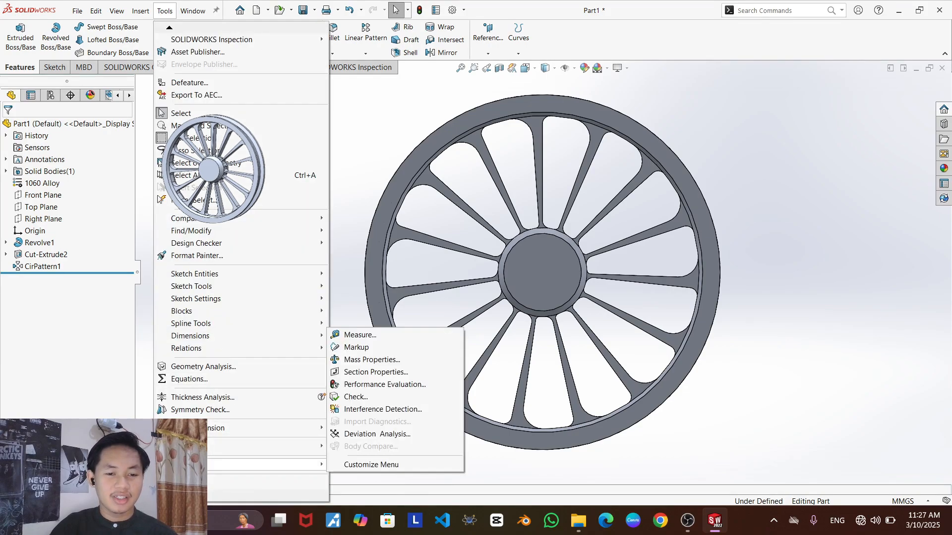
pyautogui.click(352, 361)
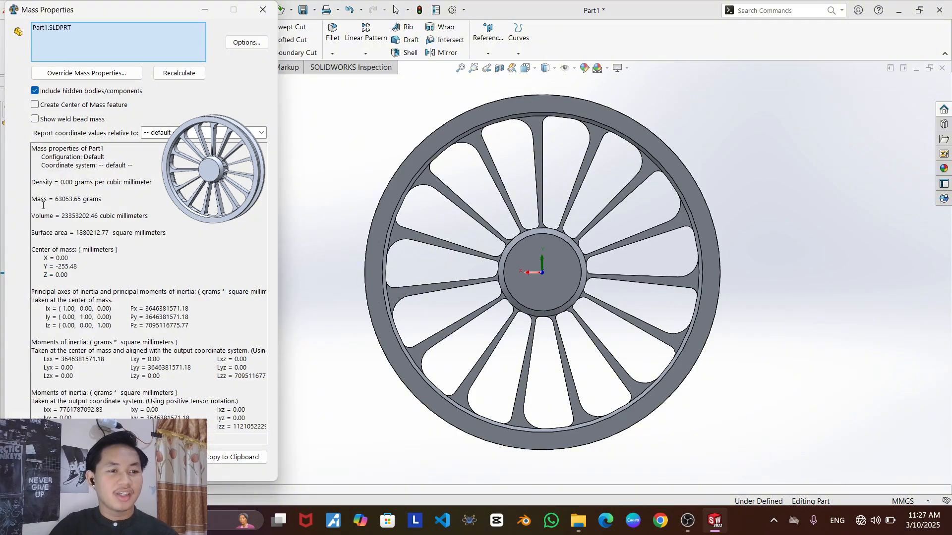
pyautogui.moveTo(33, 199); pyautogui.dragTo(53, 207)
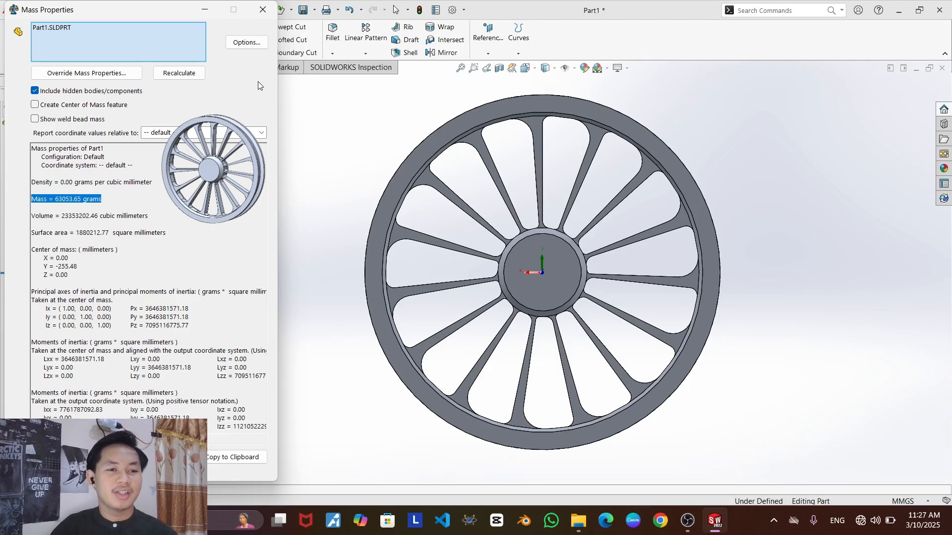
pyautogui.click(263, 9)
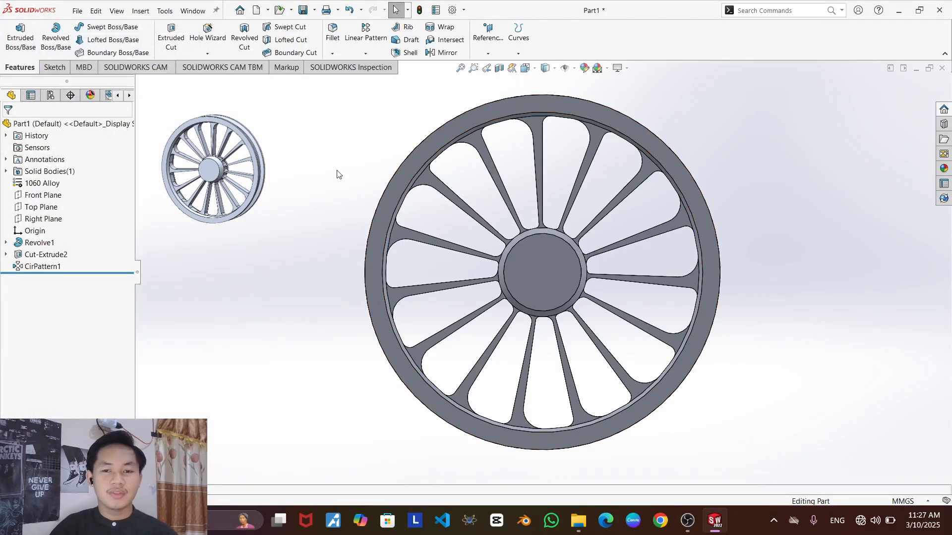